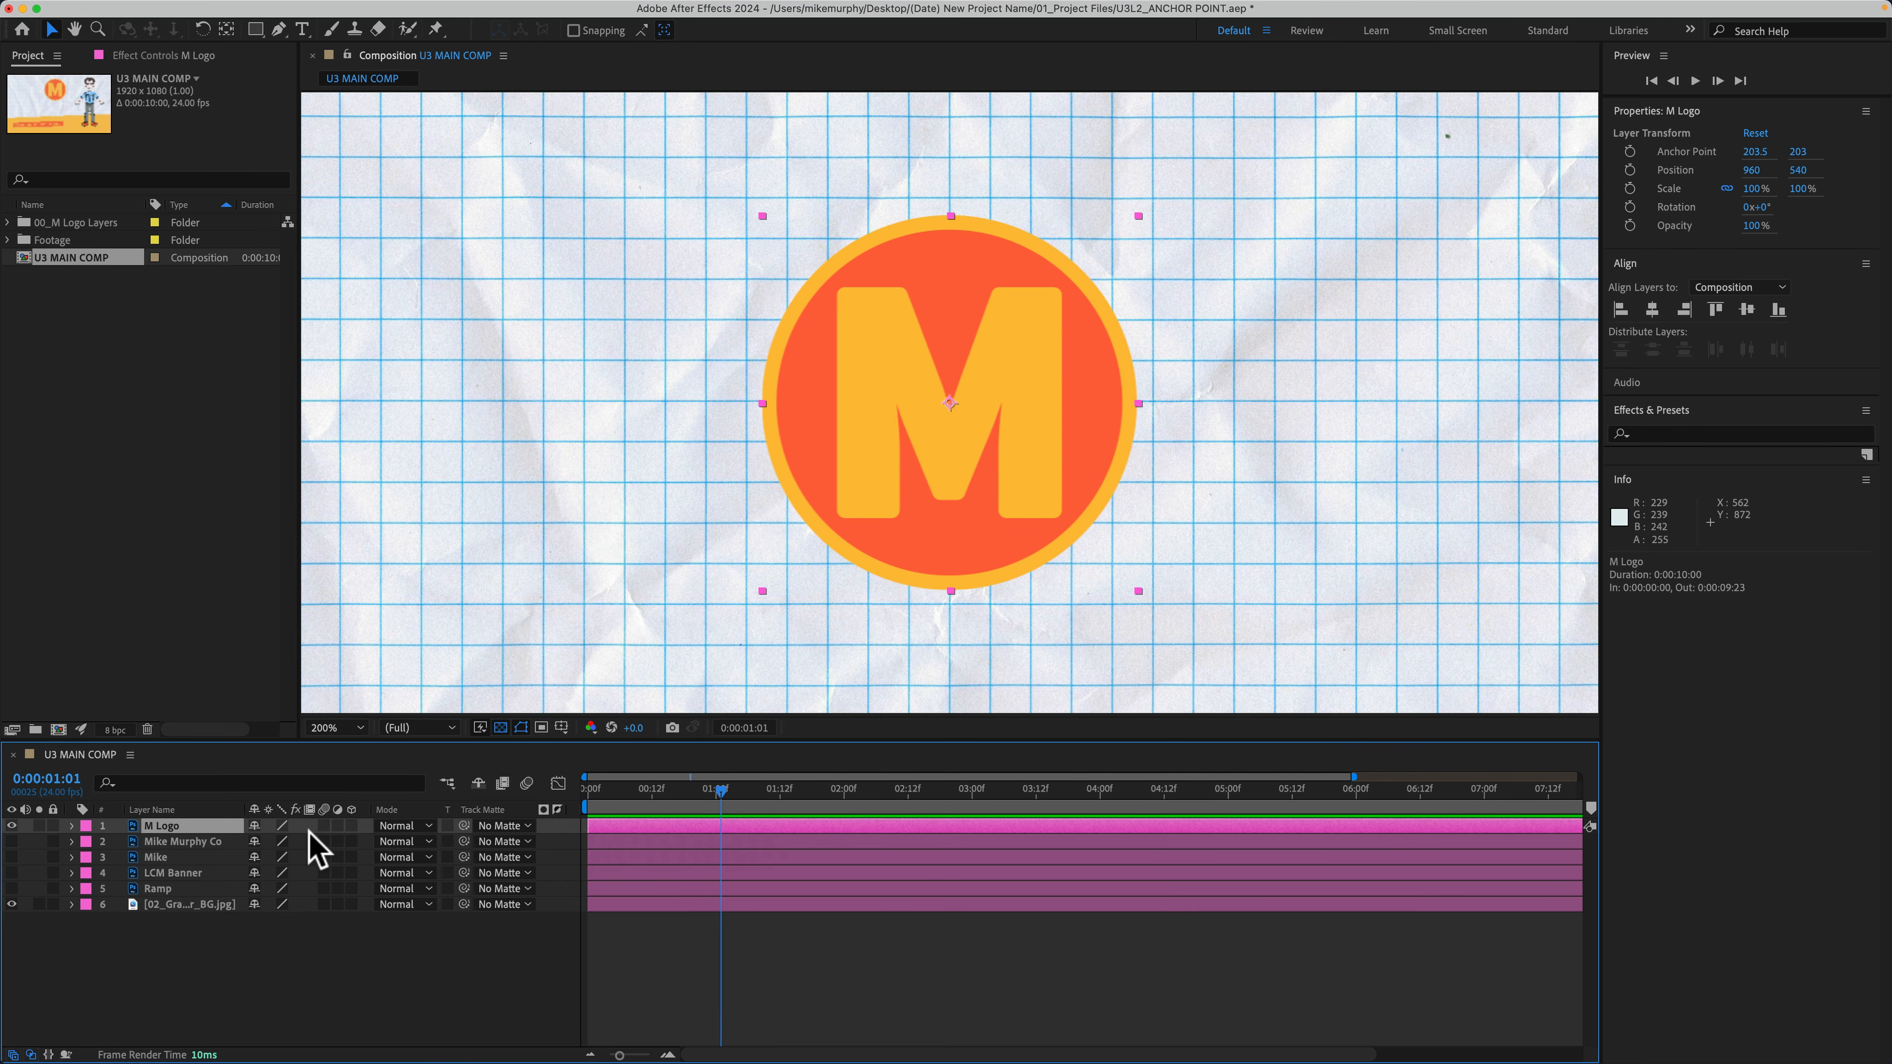
- Try rotating the M Logo layer around its centre anchor point, and display its Scale property
key("r")
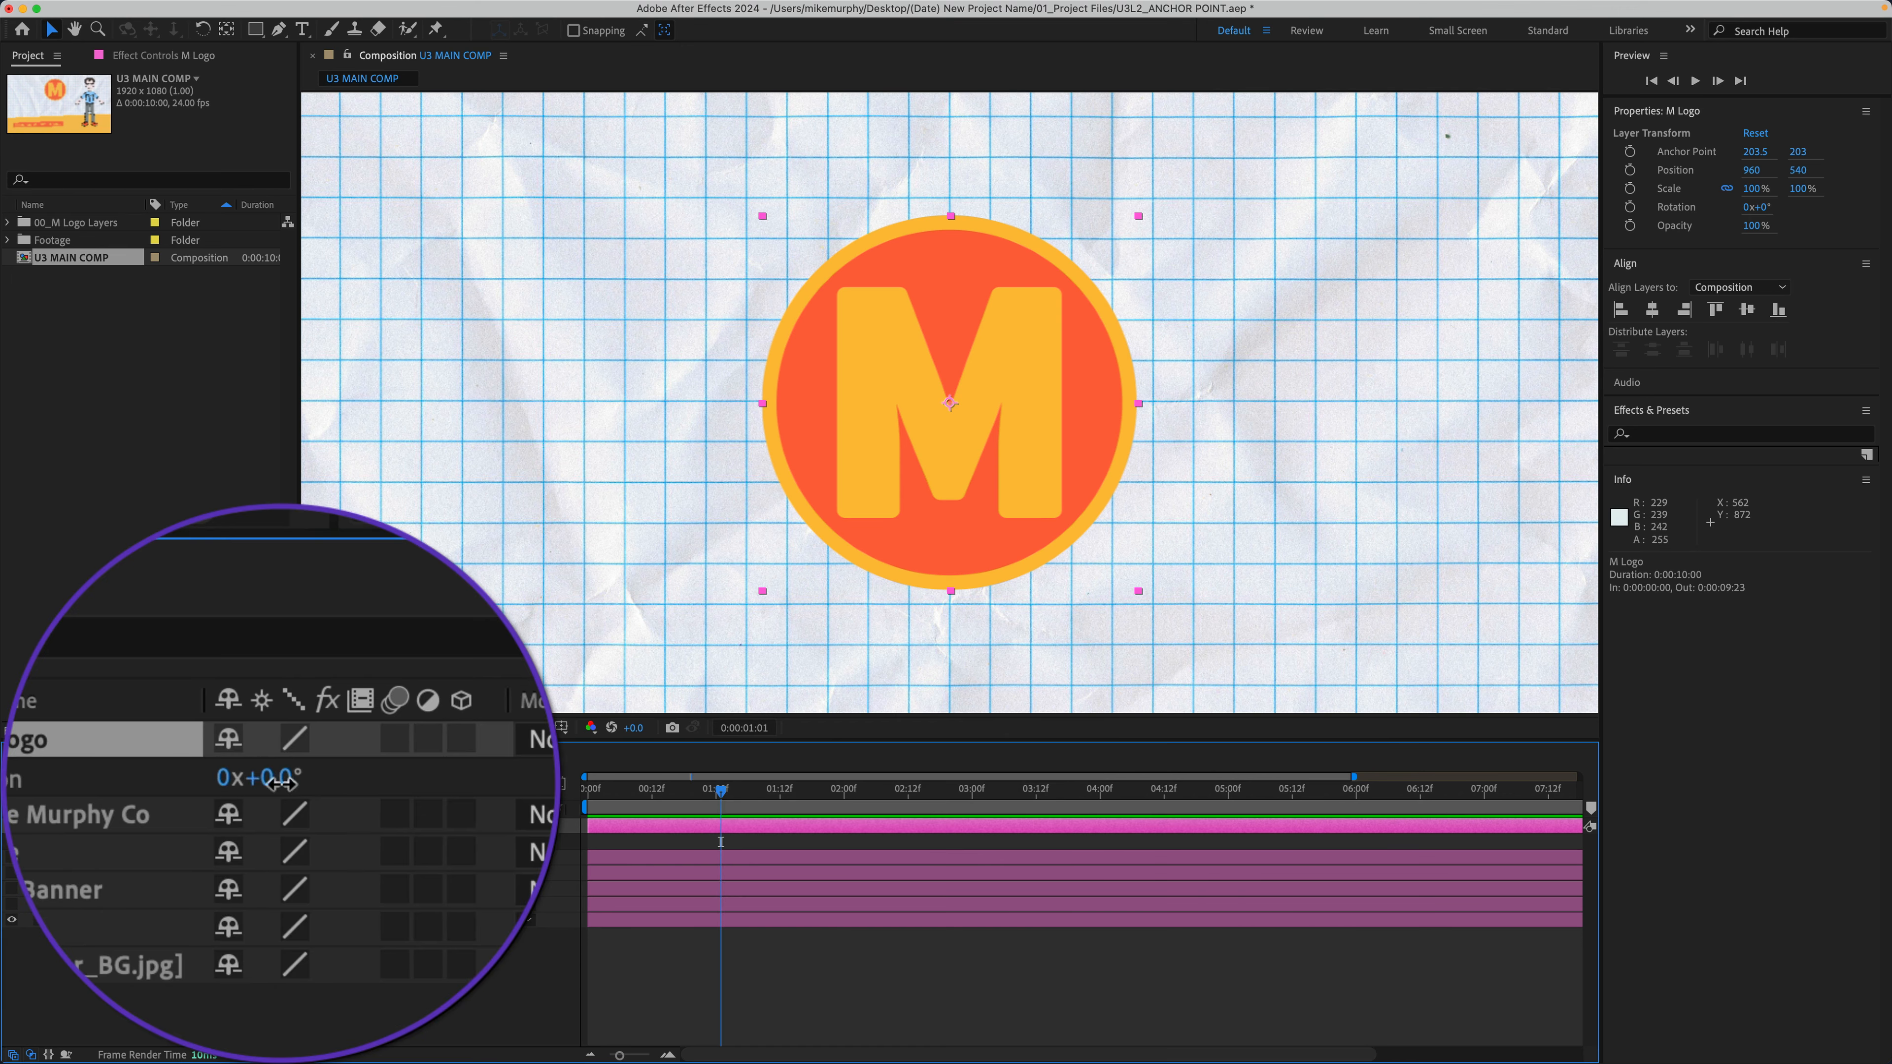
left_click_drag(273, 850, 70, 931)
left_click(155, 826)
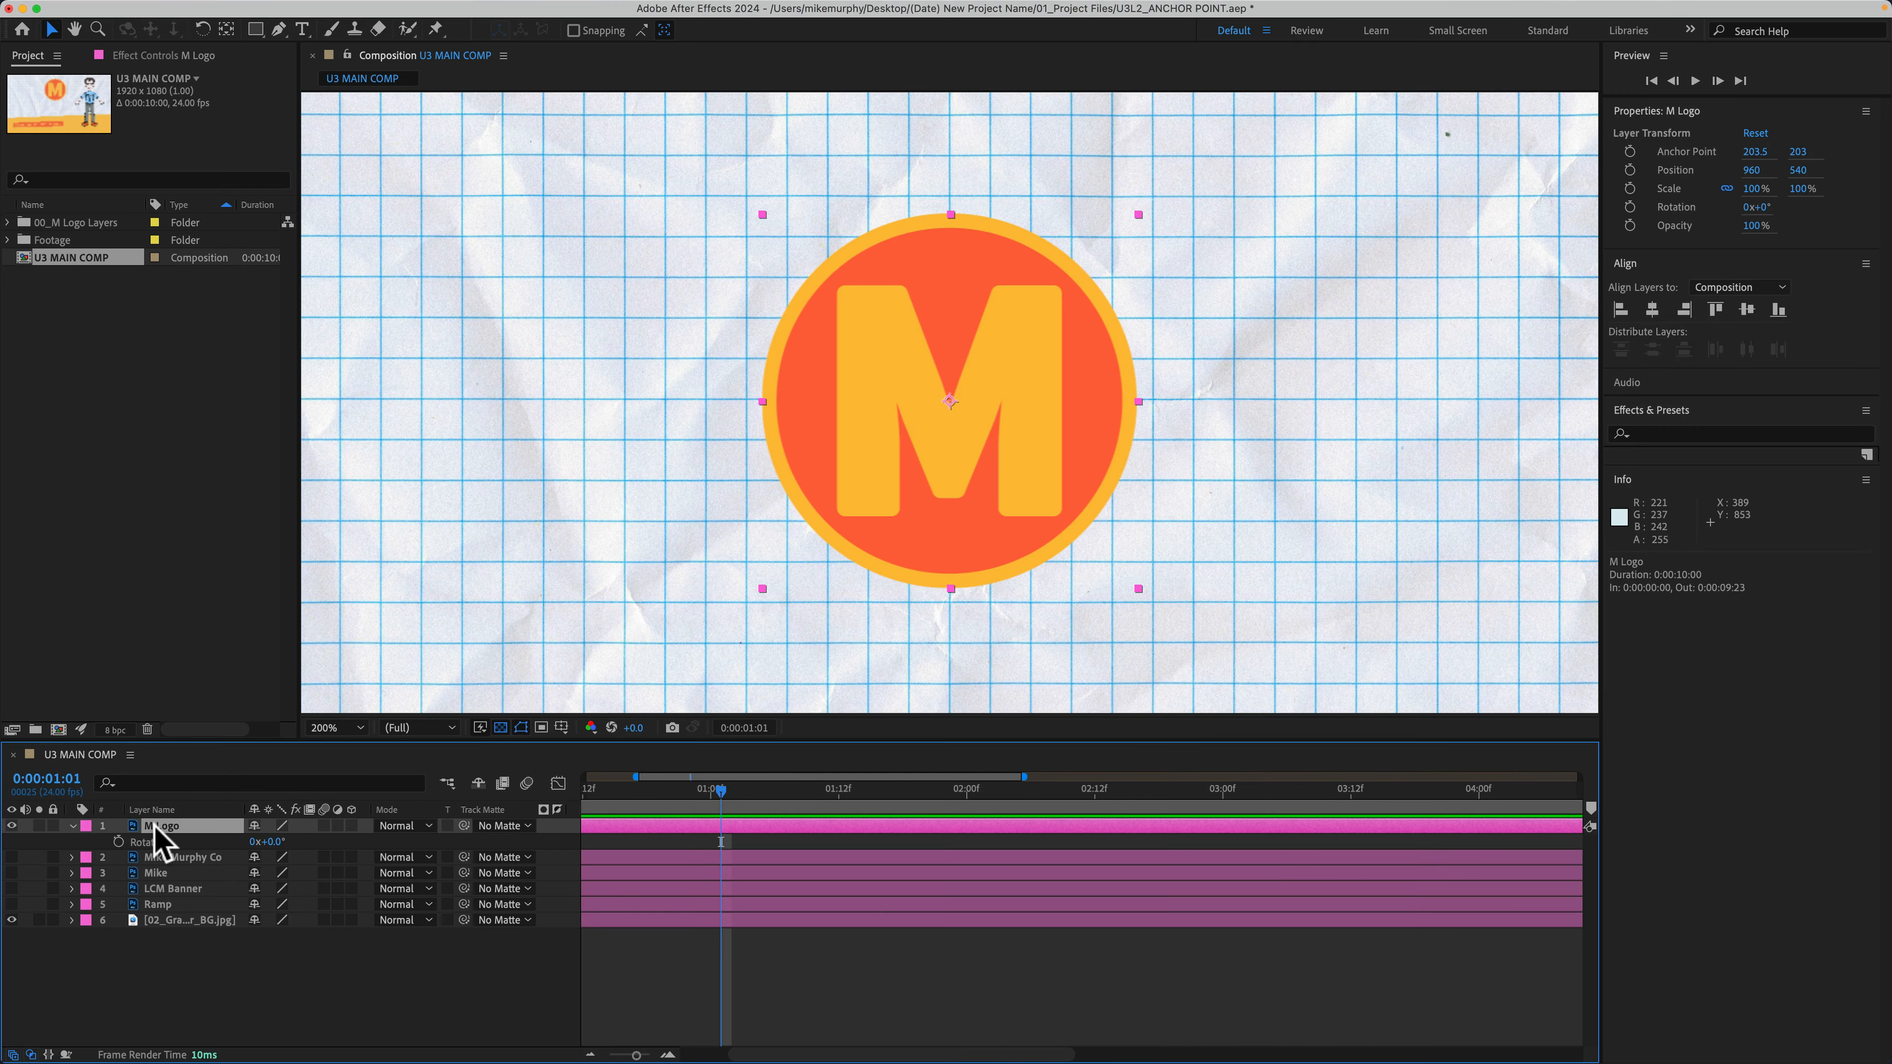
key("s")
- Examine the M Logo in the composition at magnifications between 50% and 400%
key("comma")
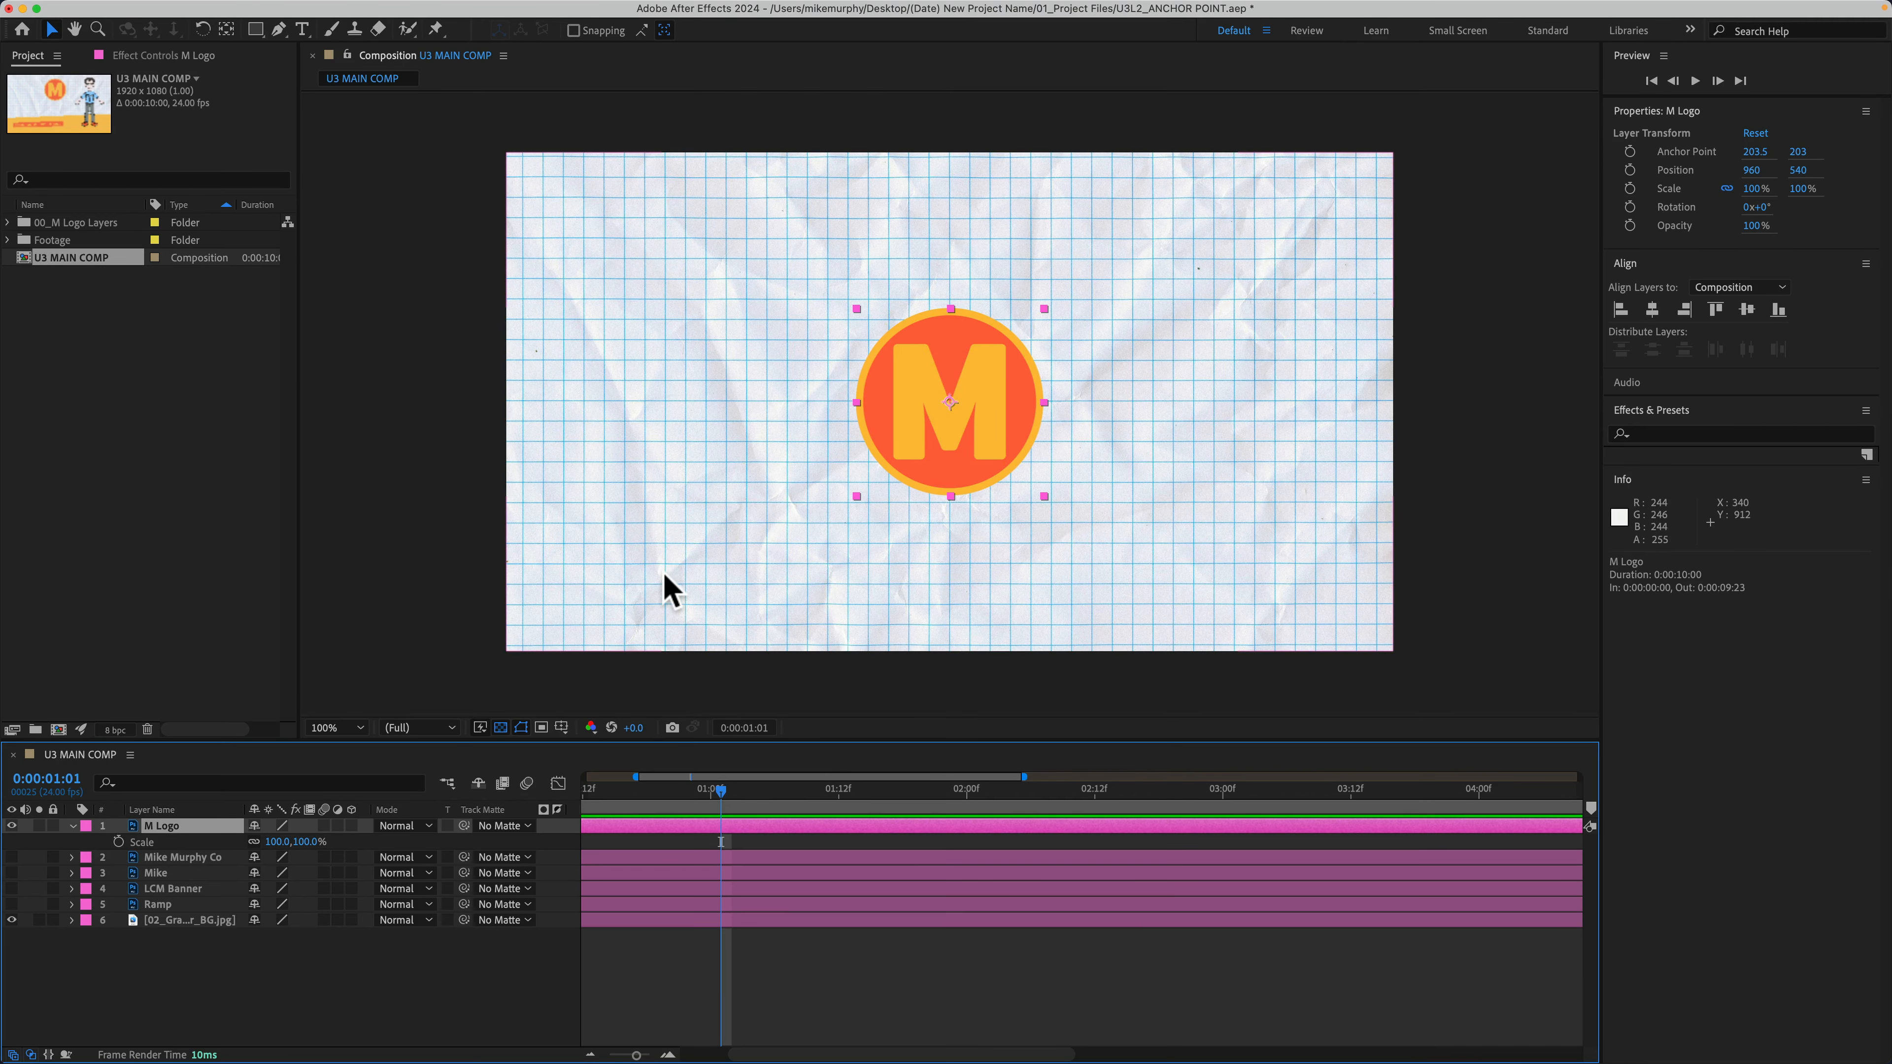
key("period")
key("period")
key("period")
key("period")
key("period")
key("period")
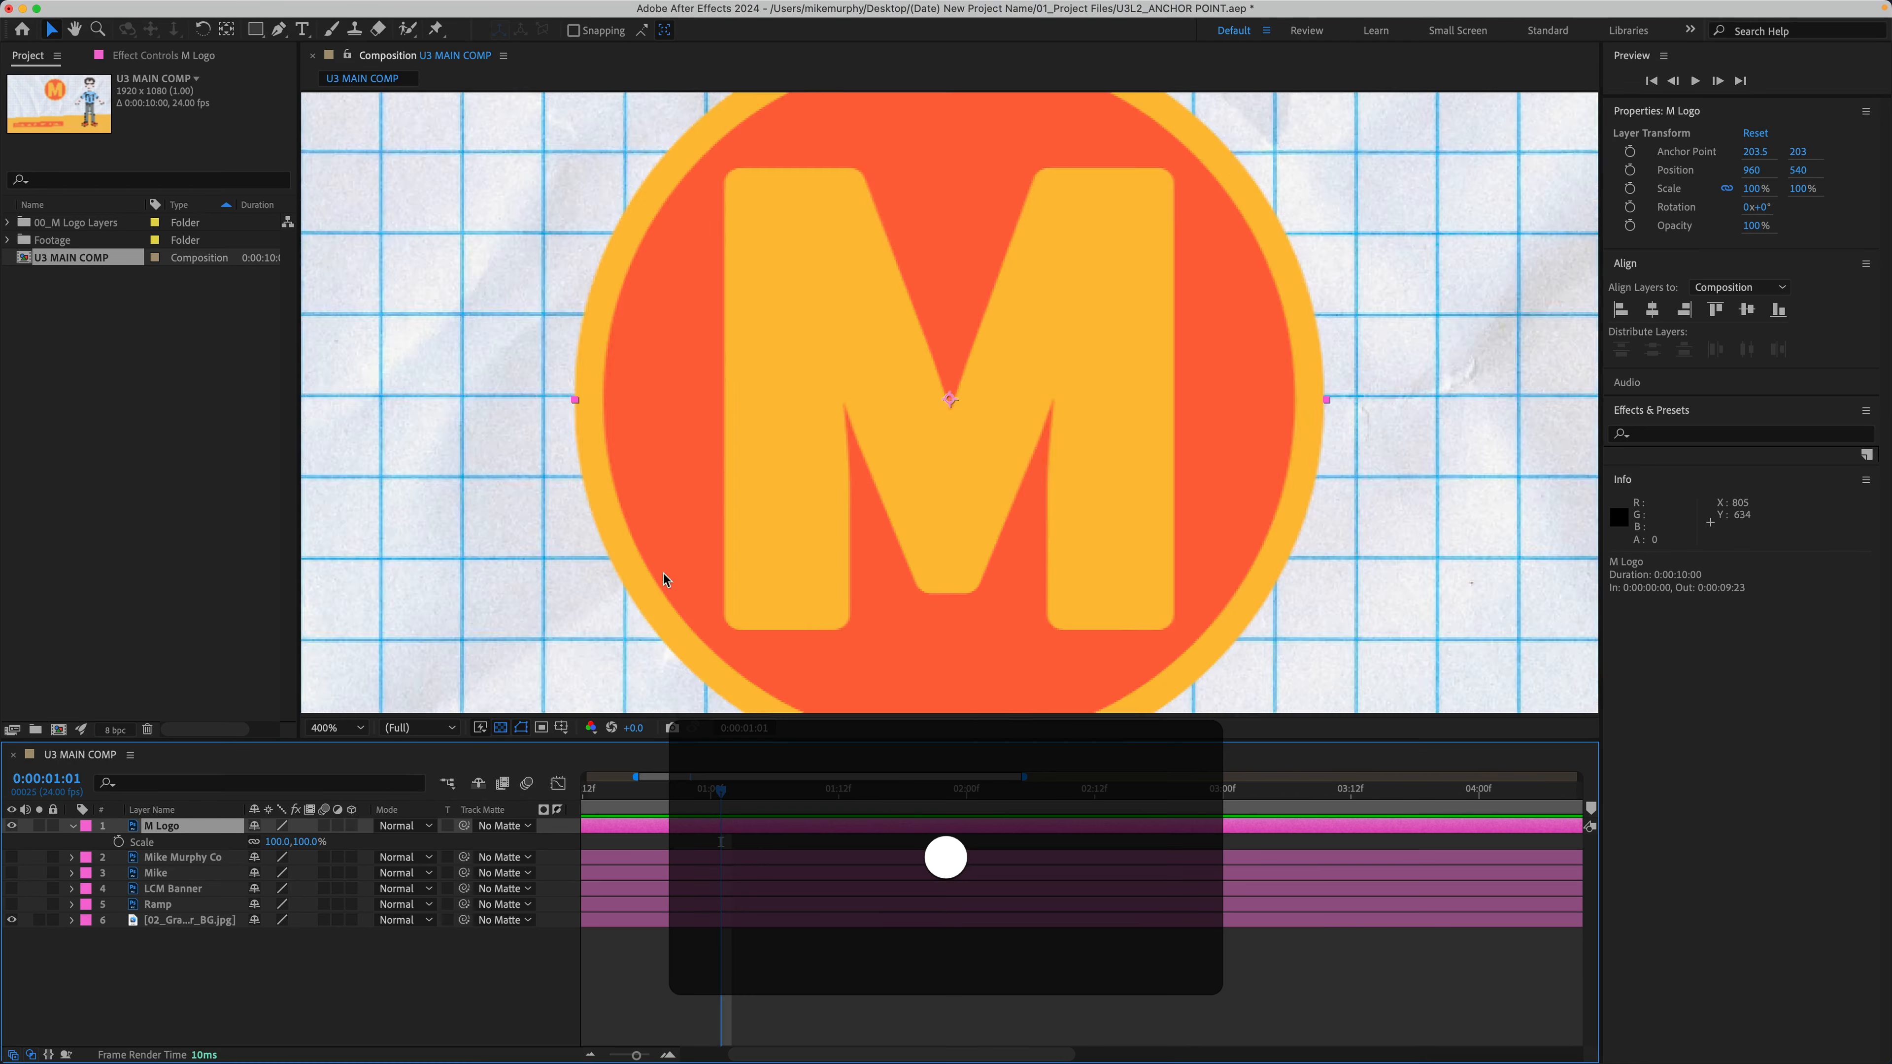
key("comma")
key("comma")
key("comma")
key("comma")
key("comma")
key("comma")
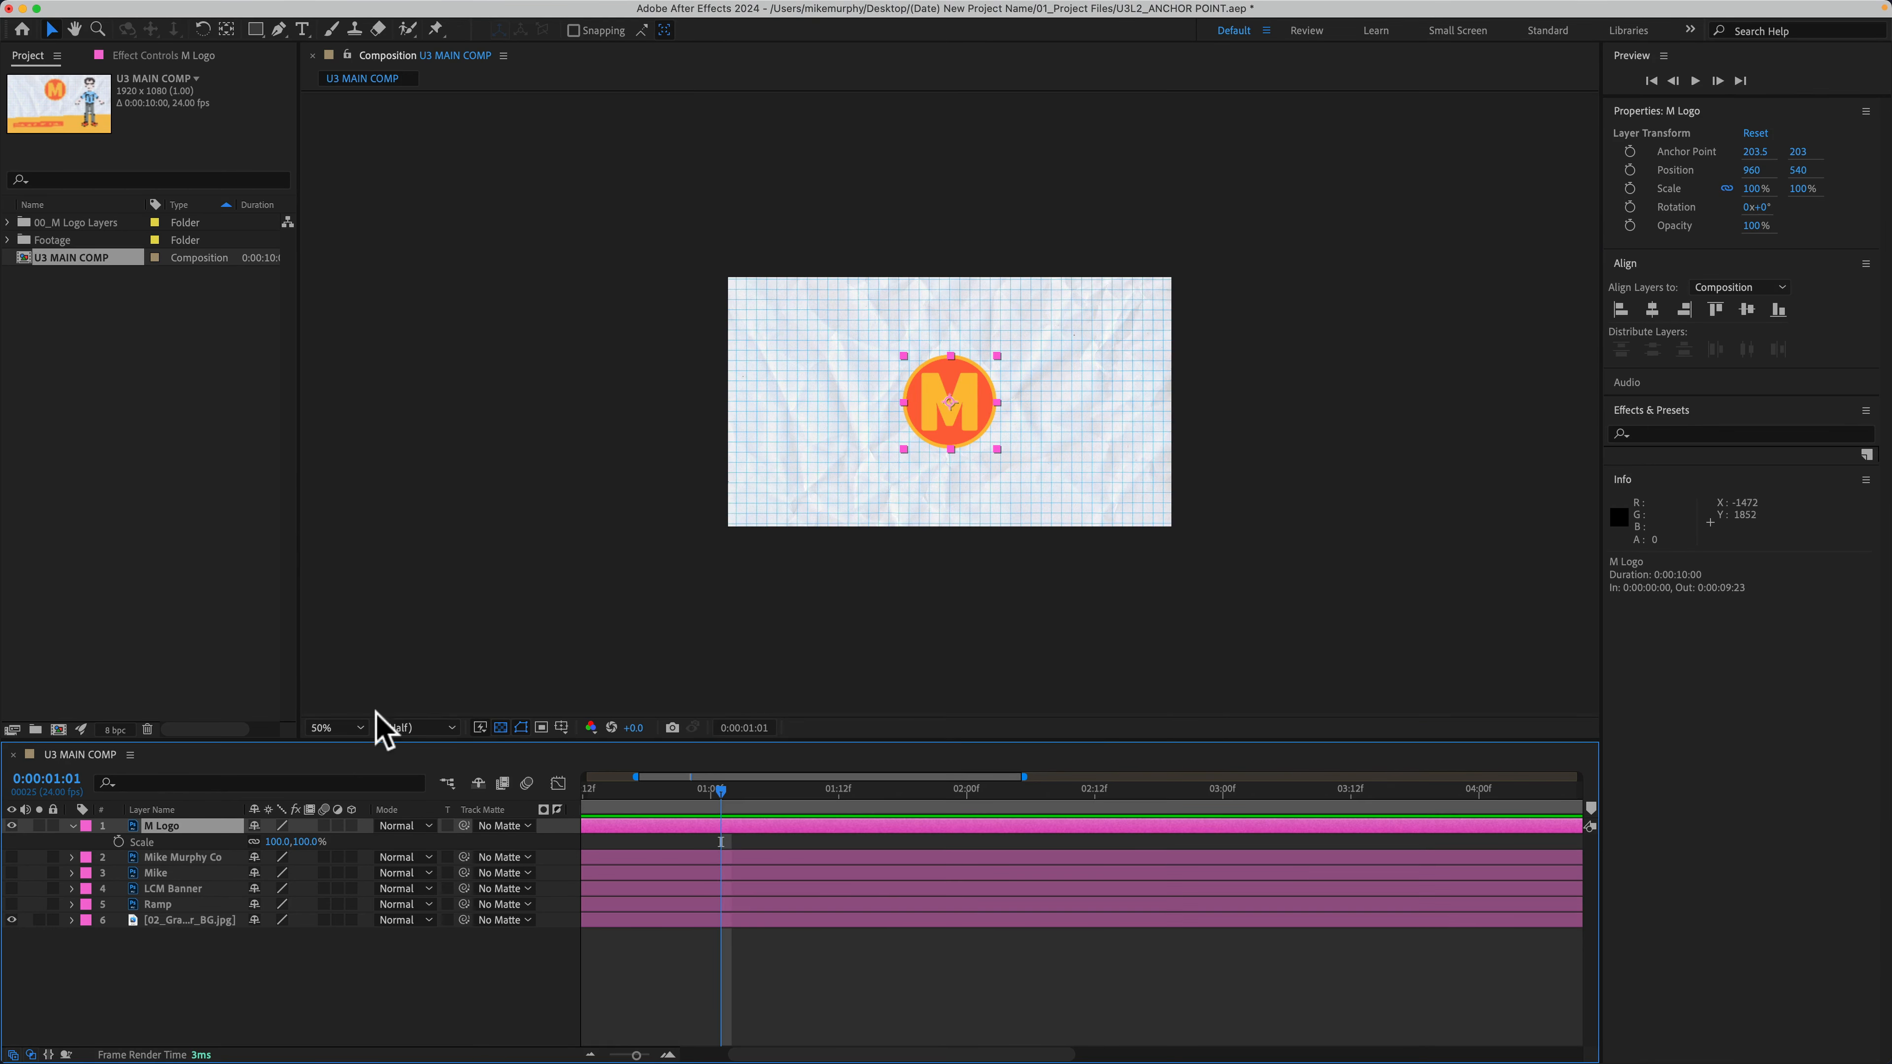
left_click(361, 723)
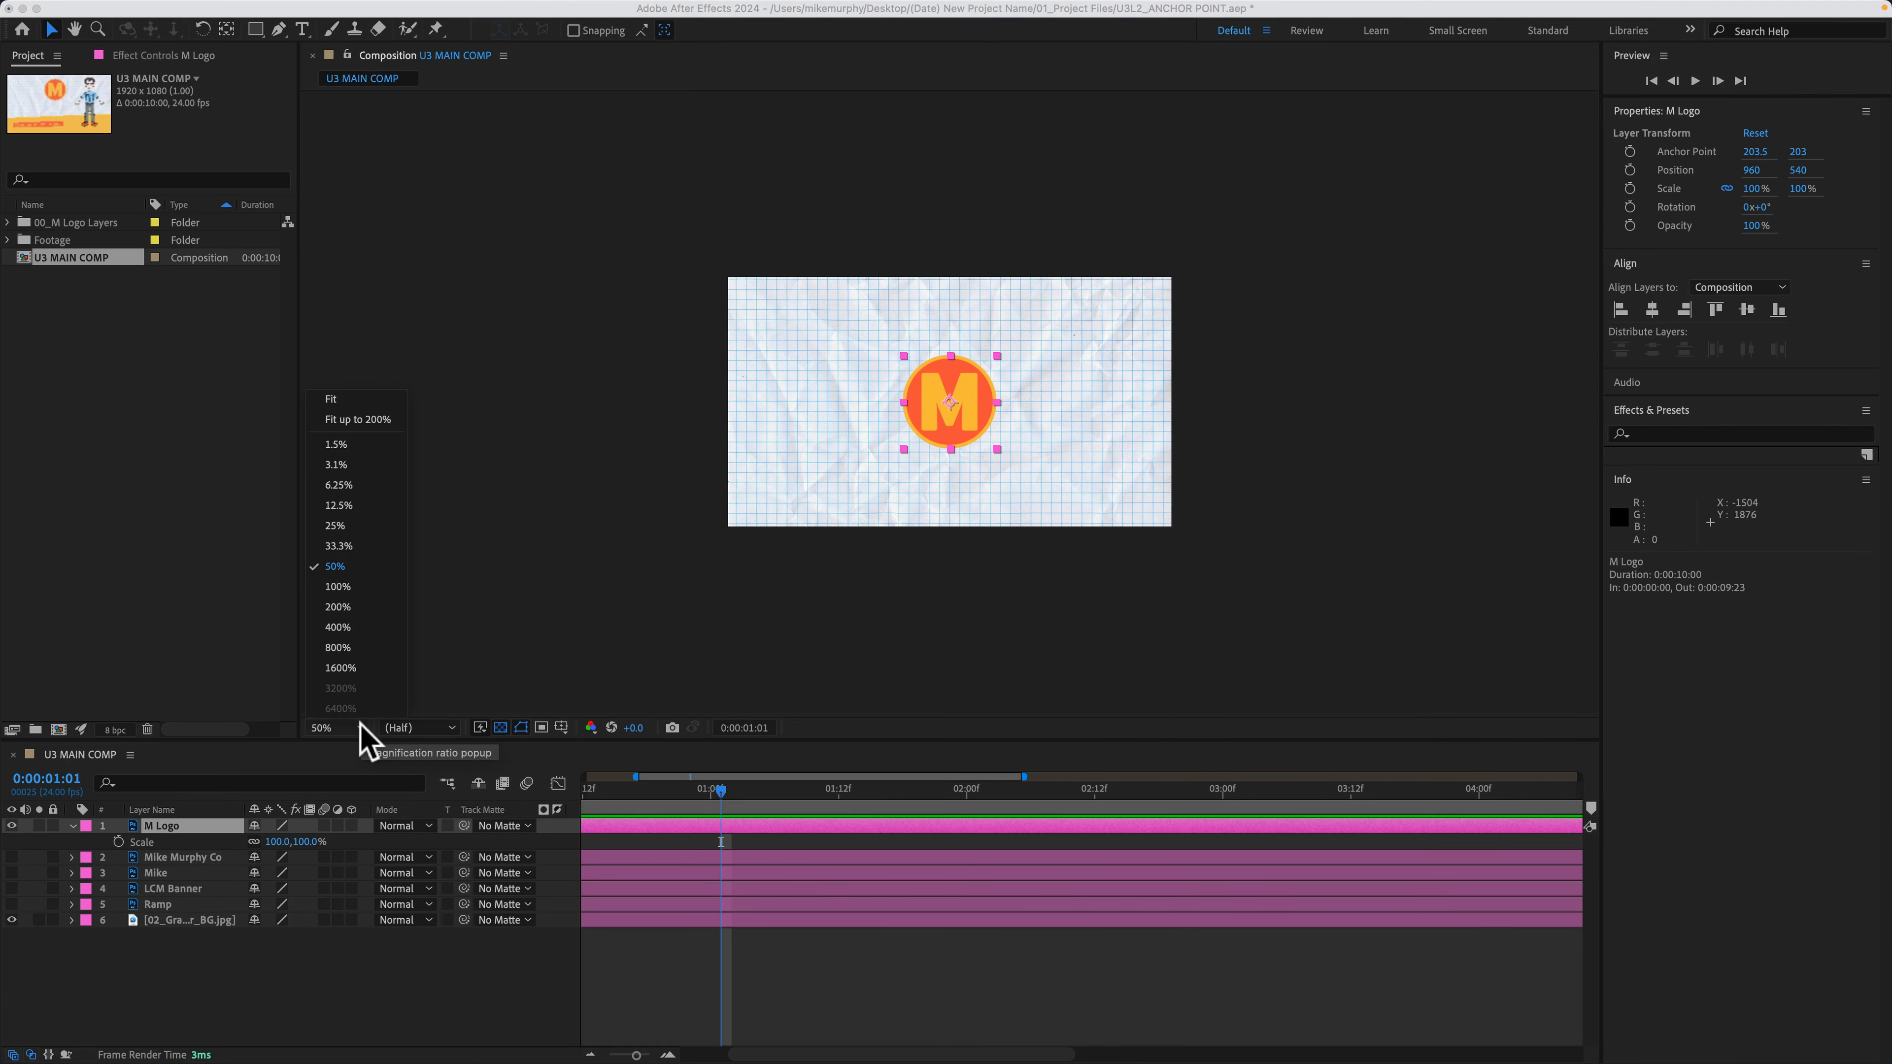
left_click(369, 608)
left_click(351, 727)
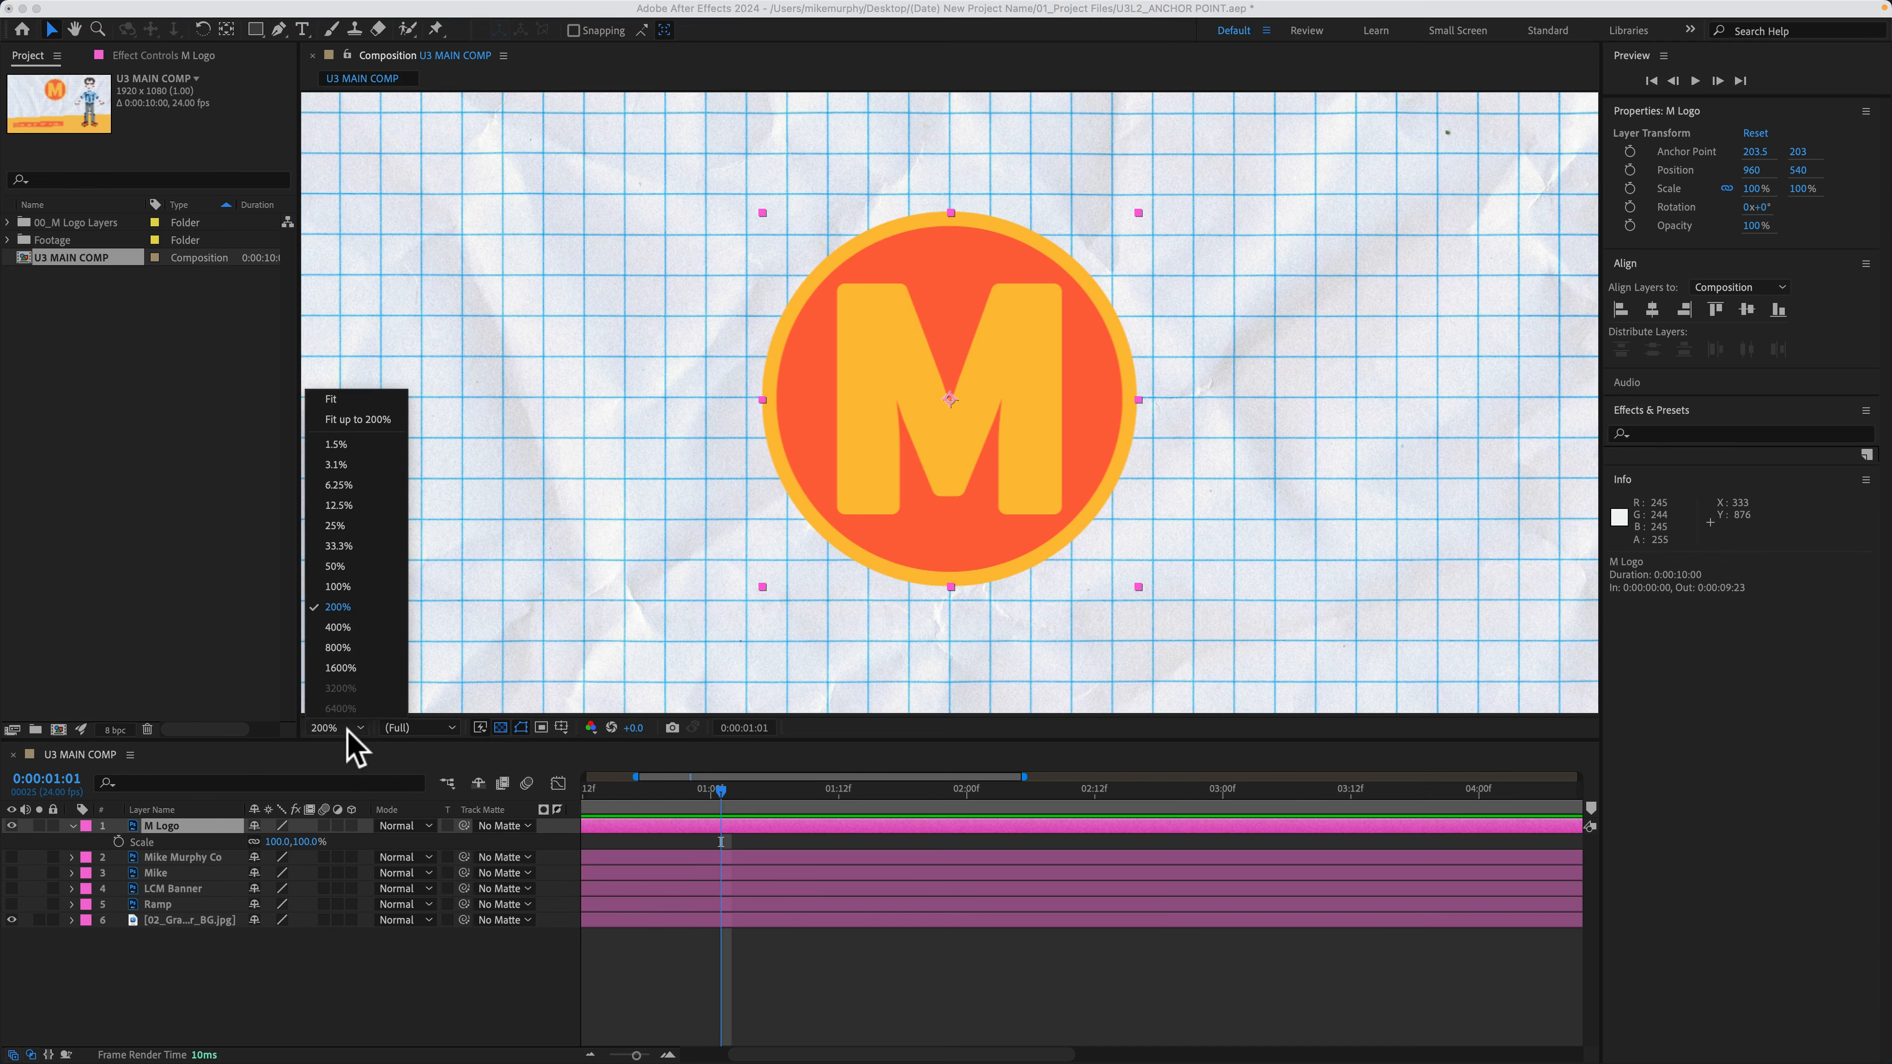
left_click(333, 525)
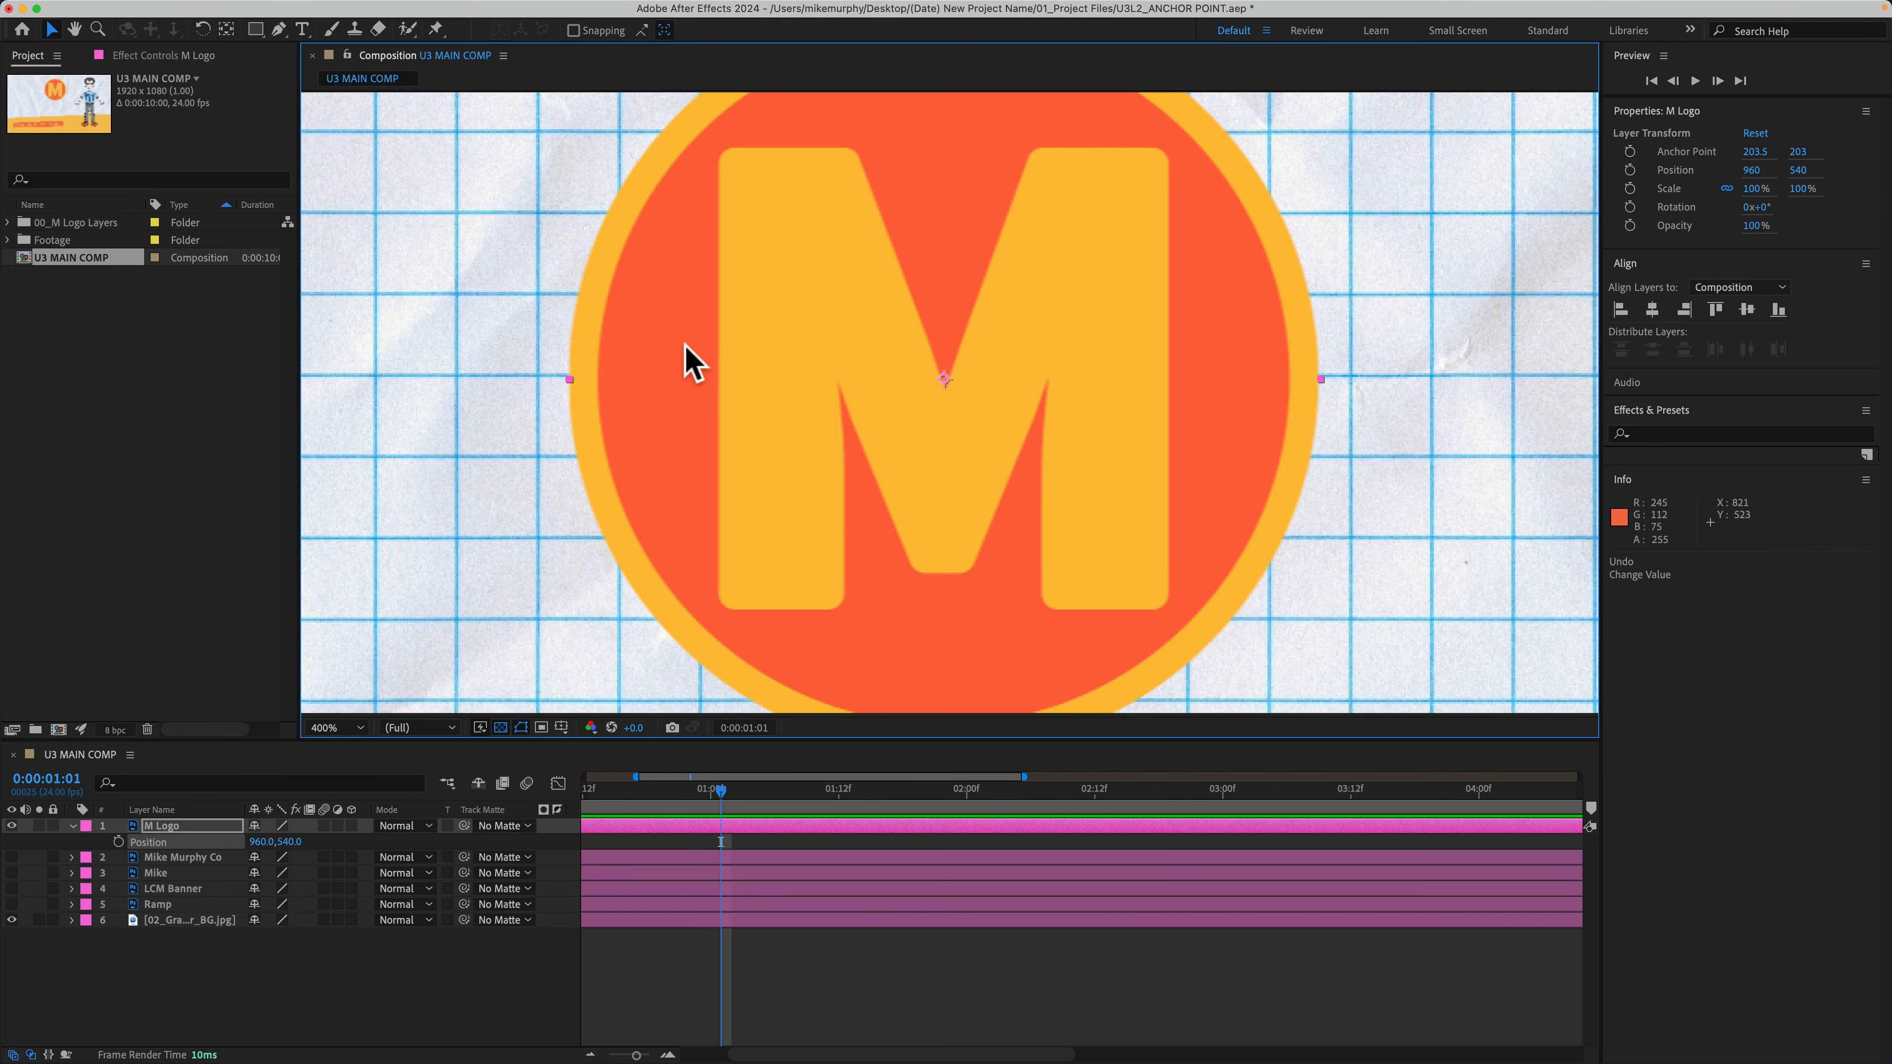
- Move the M Logo layer to about position 938.5, 557.5 with the Selection tool, undoing the extra move
left_click_drag(697, 354, 655, 380)
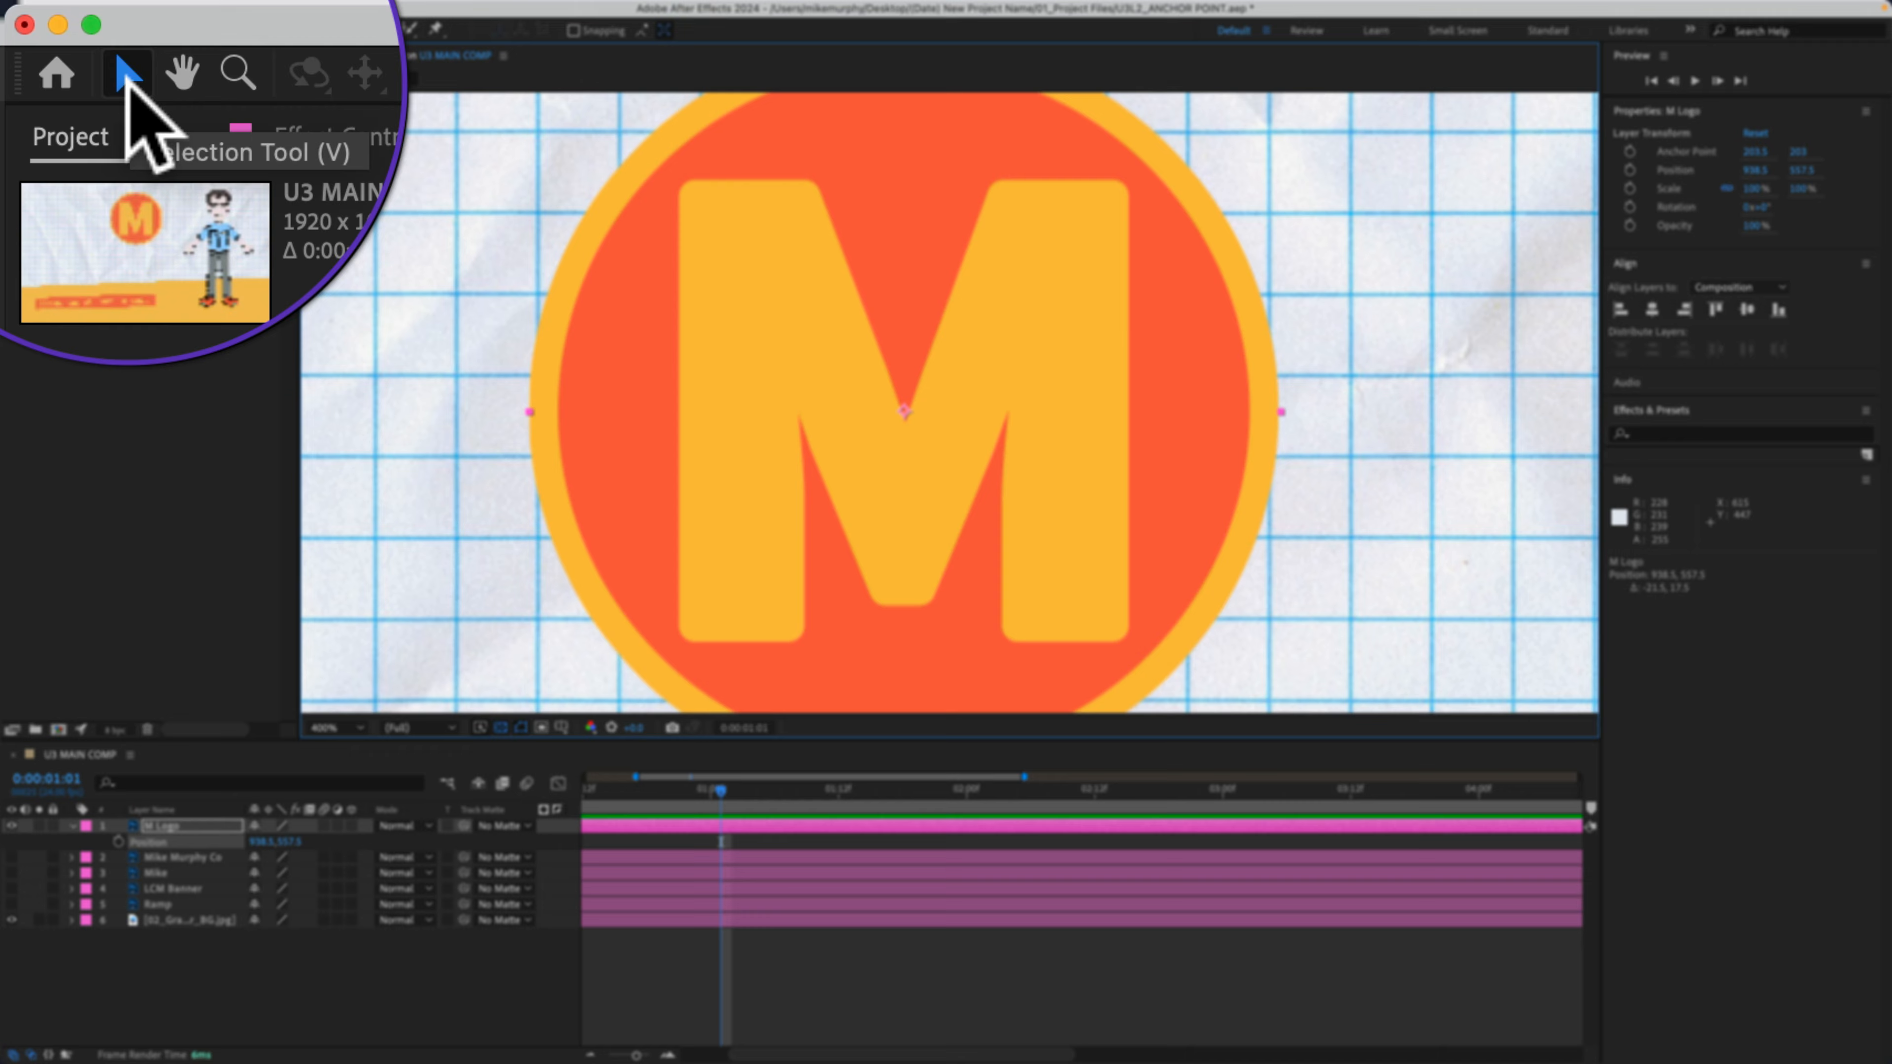
key("v")
left_click_drag(771, 199, 844, 262)
key("super+z")
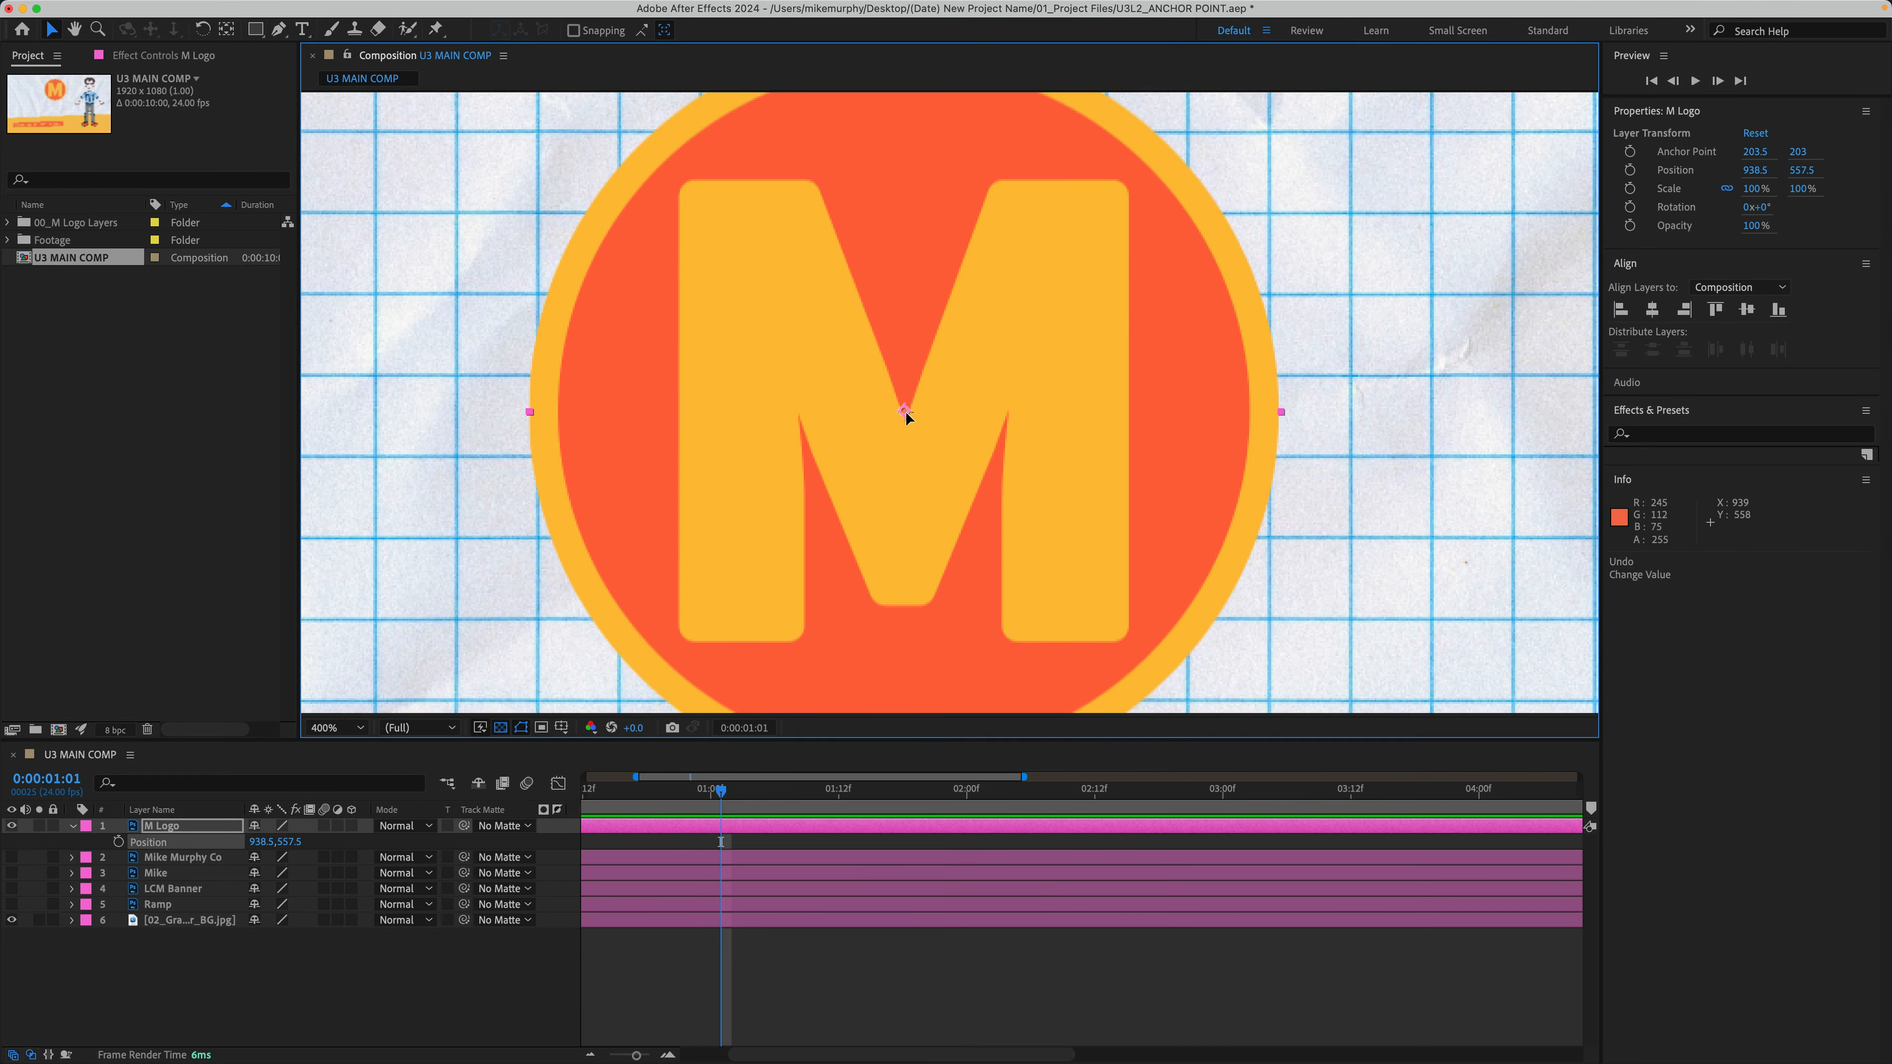
- Try moving the M Logo's anchor point with the Selection tool, and undo the change
left_click_drag(905, 421, 955, 416)
key("super+z")
key("super+z")
key("super+z")
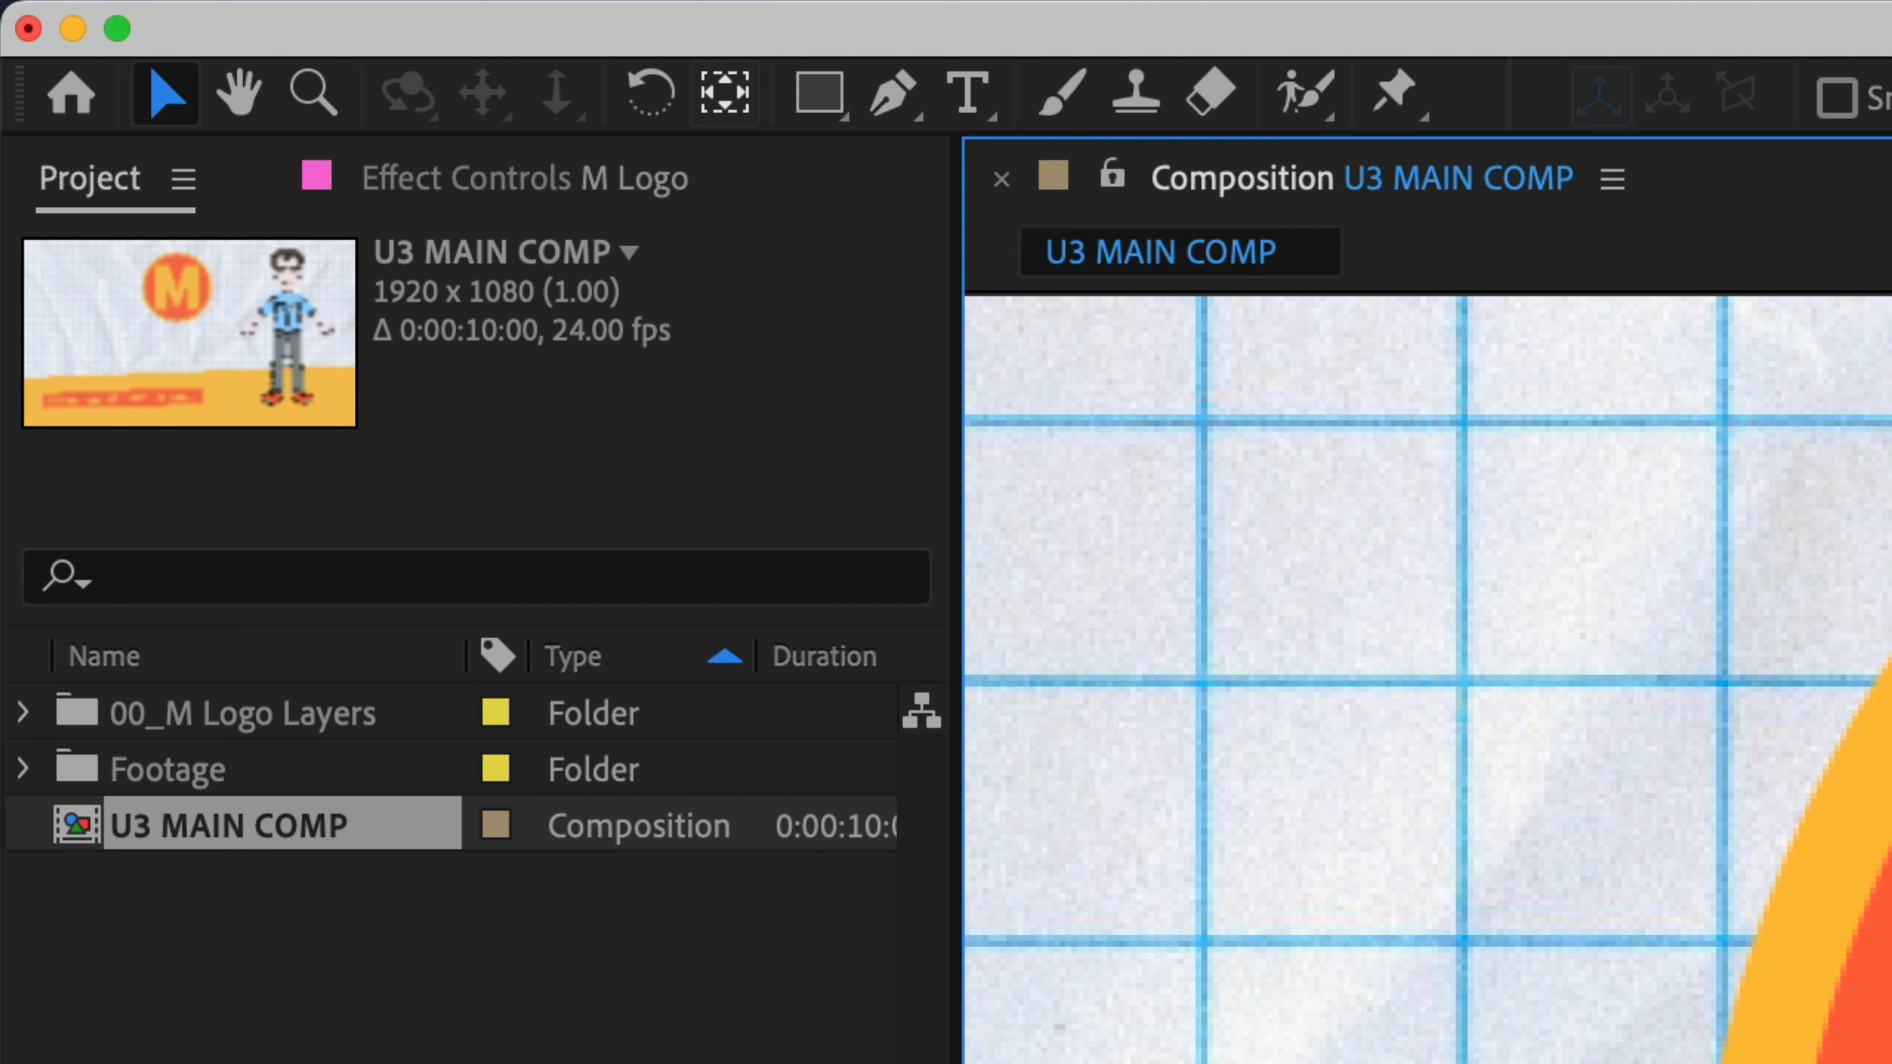
- Move the M Logo's anchor point to the logo's lower-right corner and from there to its bottom centre with the Pan Behind tool
key("y")
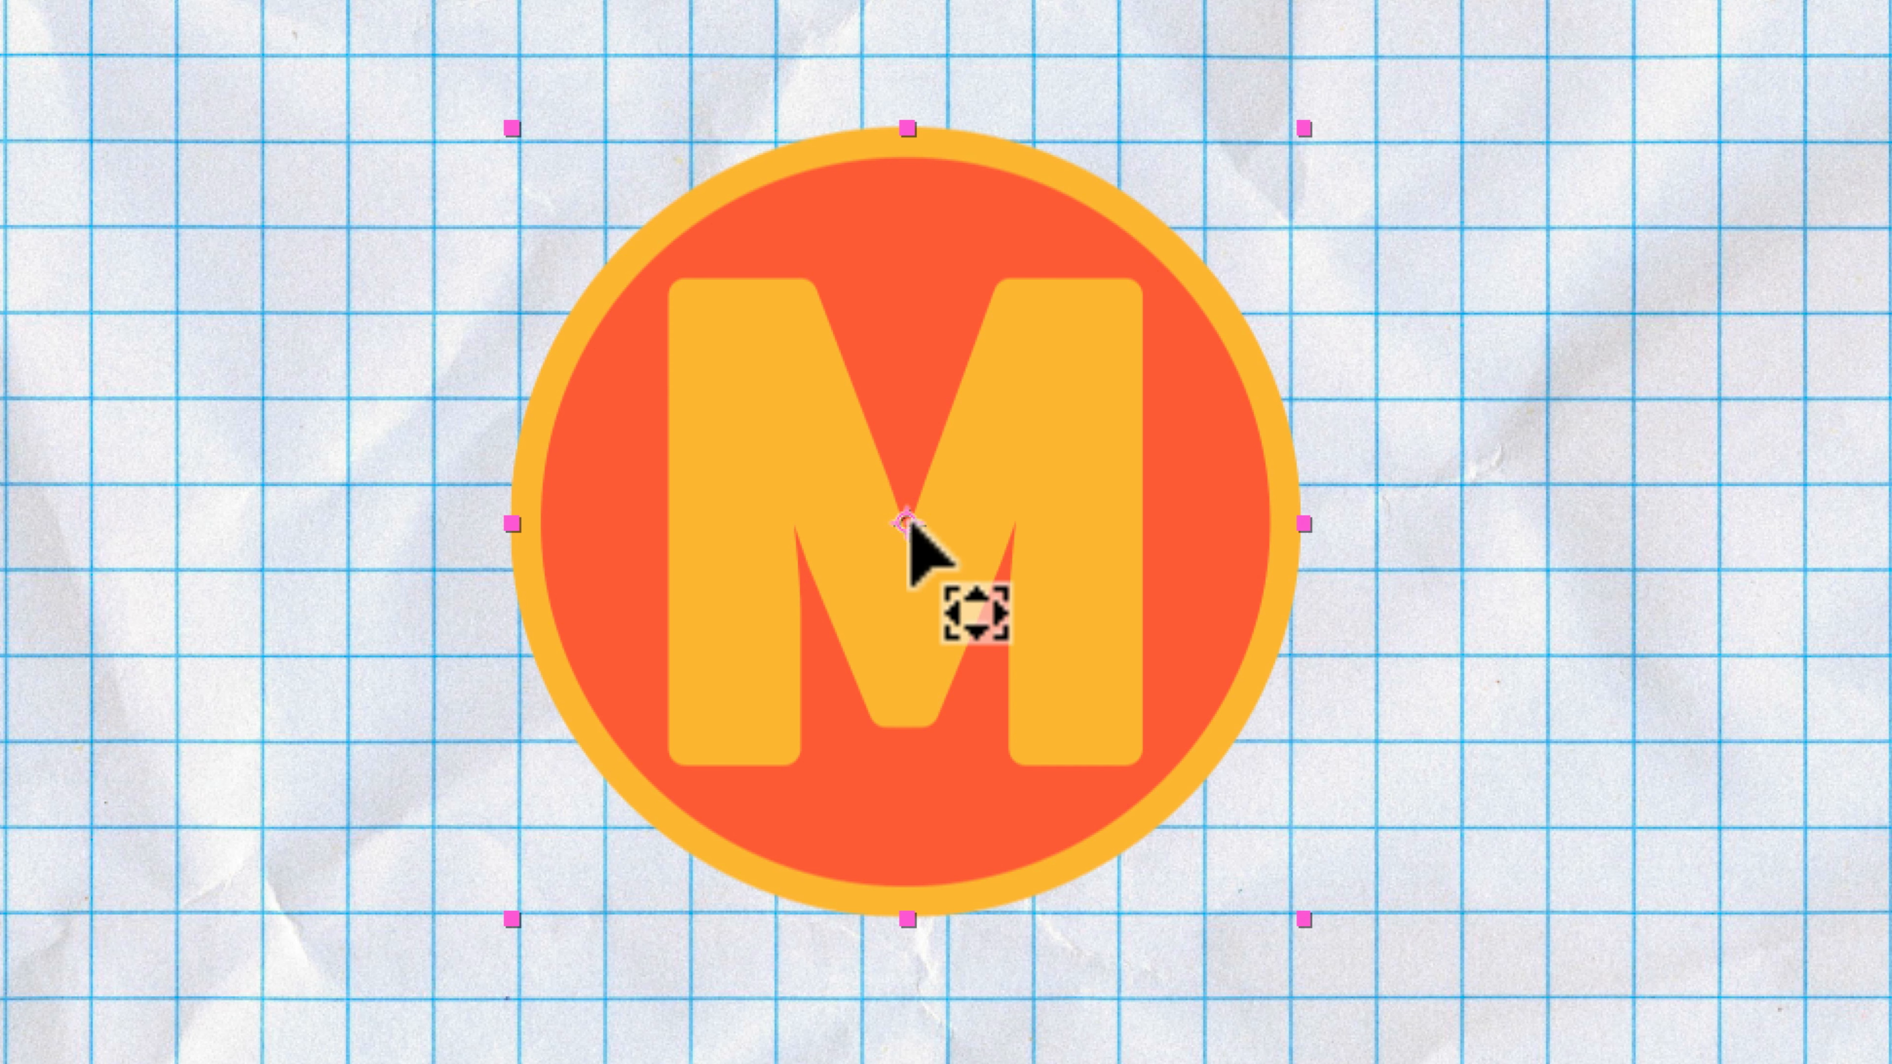
left_click_drag(907, 522, 1301, 921)
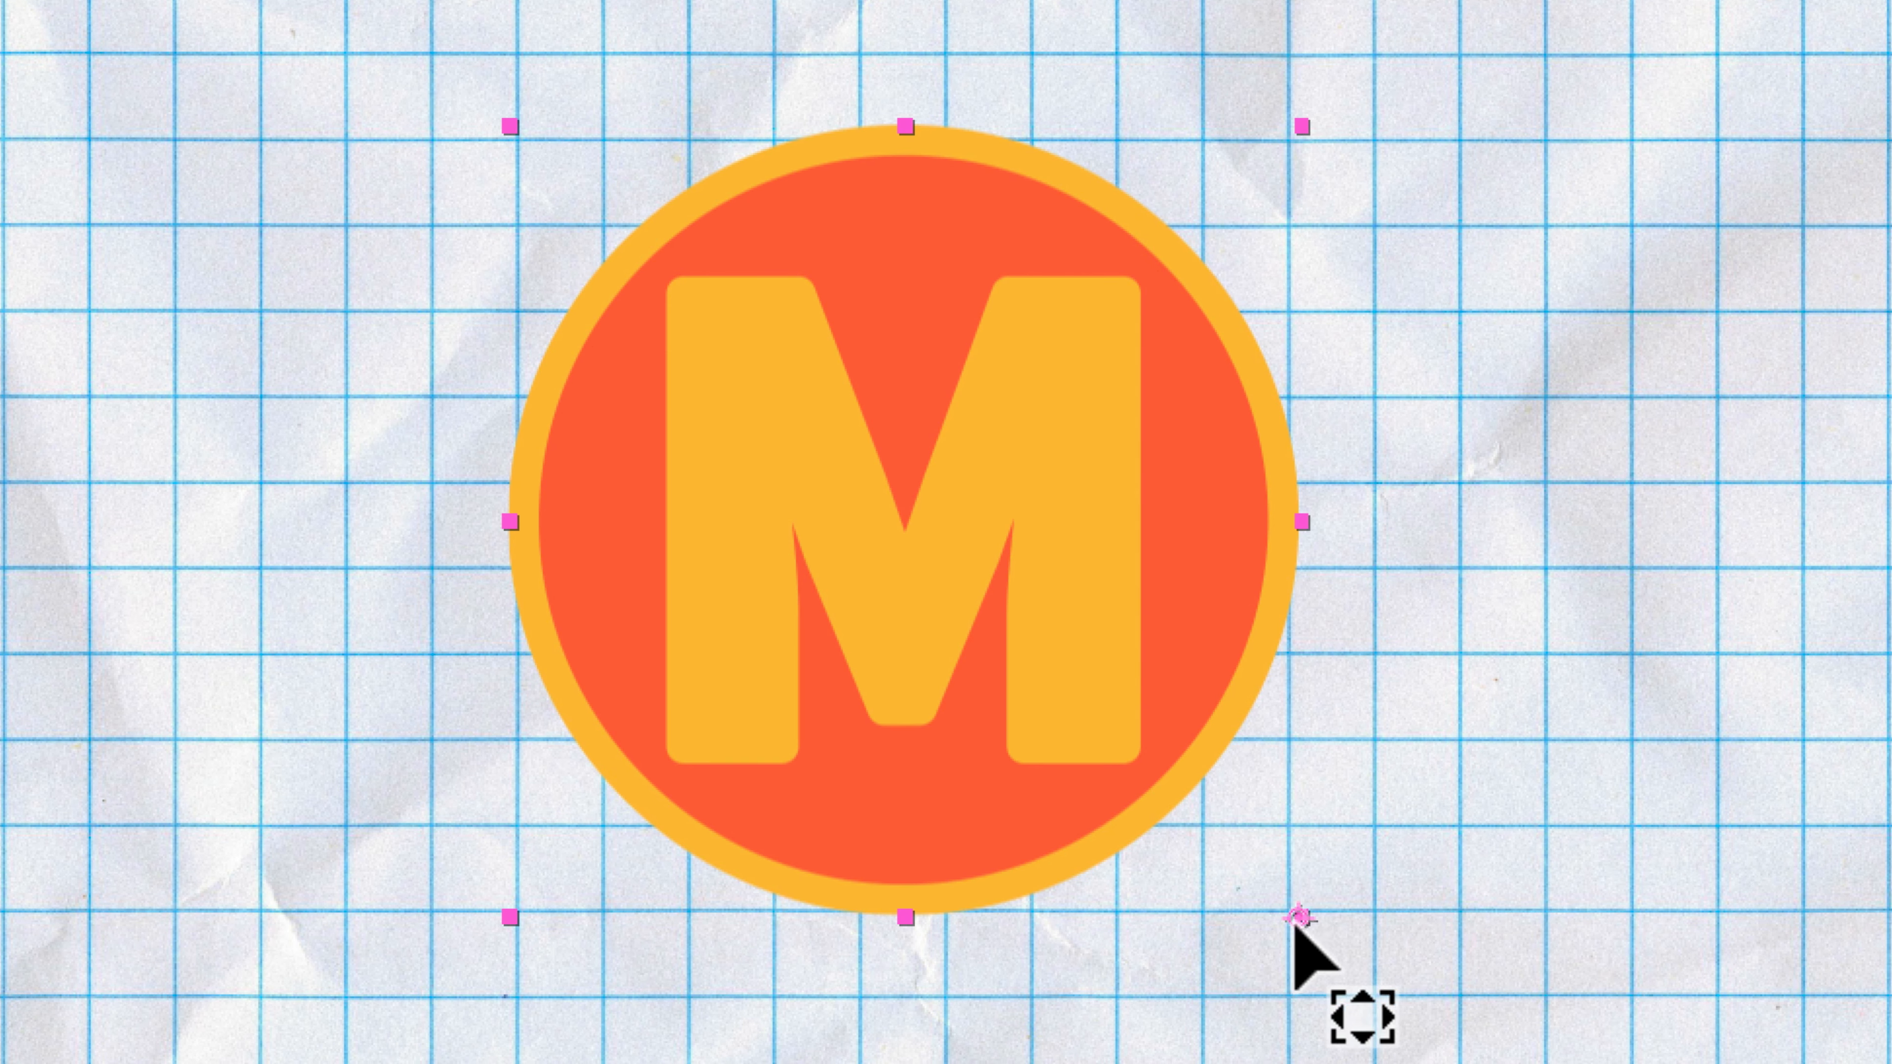
left_click_drag(1294, 924, 905, 901)
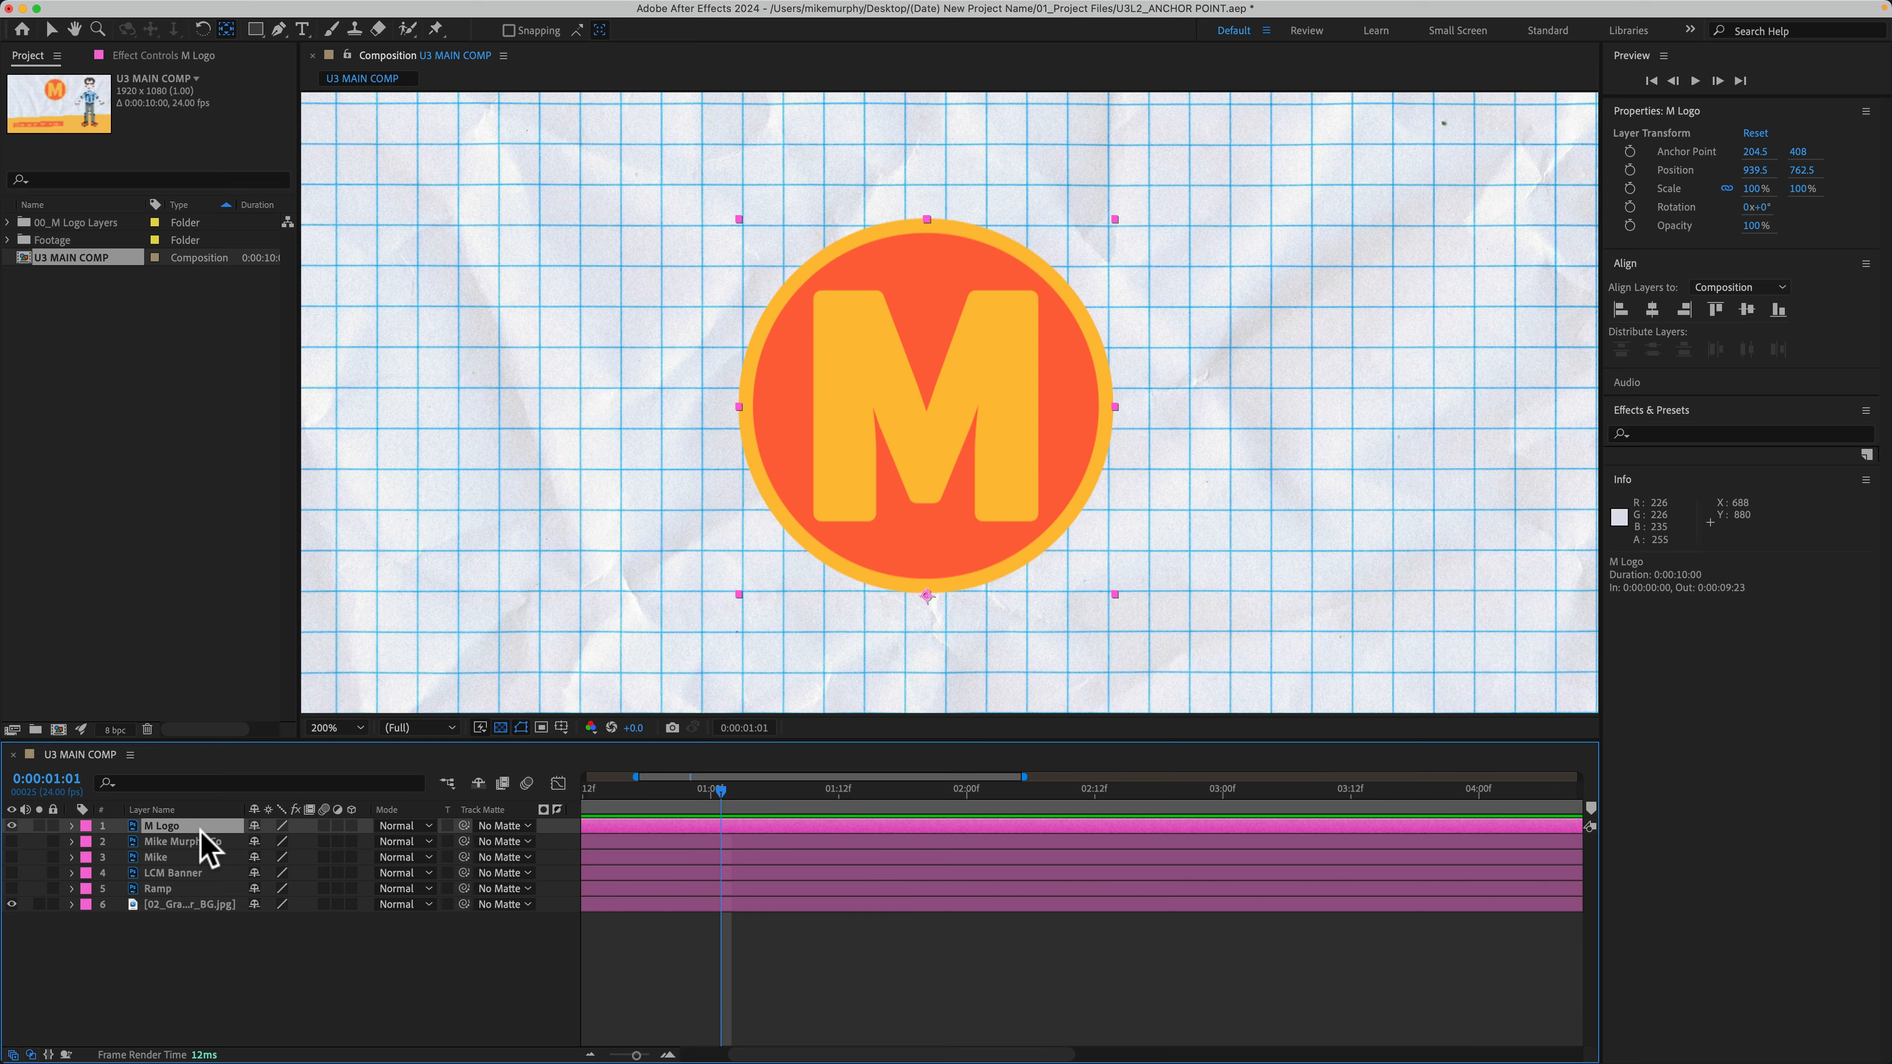
- Rotate the M Logo layer to -1° and try scaling it about its bottom-centre anchor point
key("r")
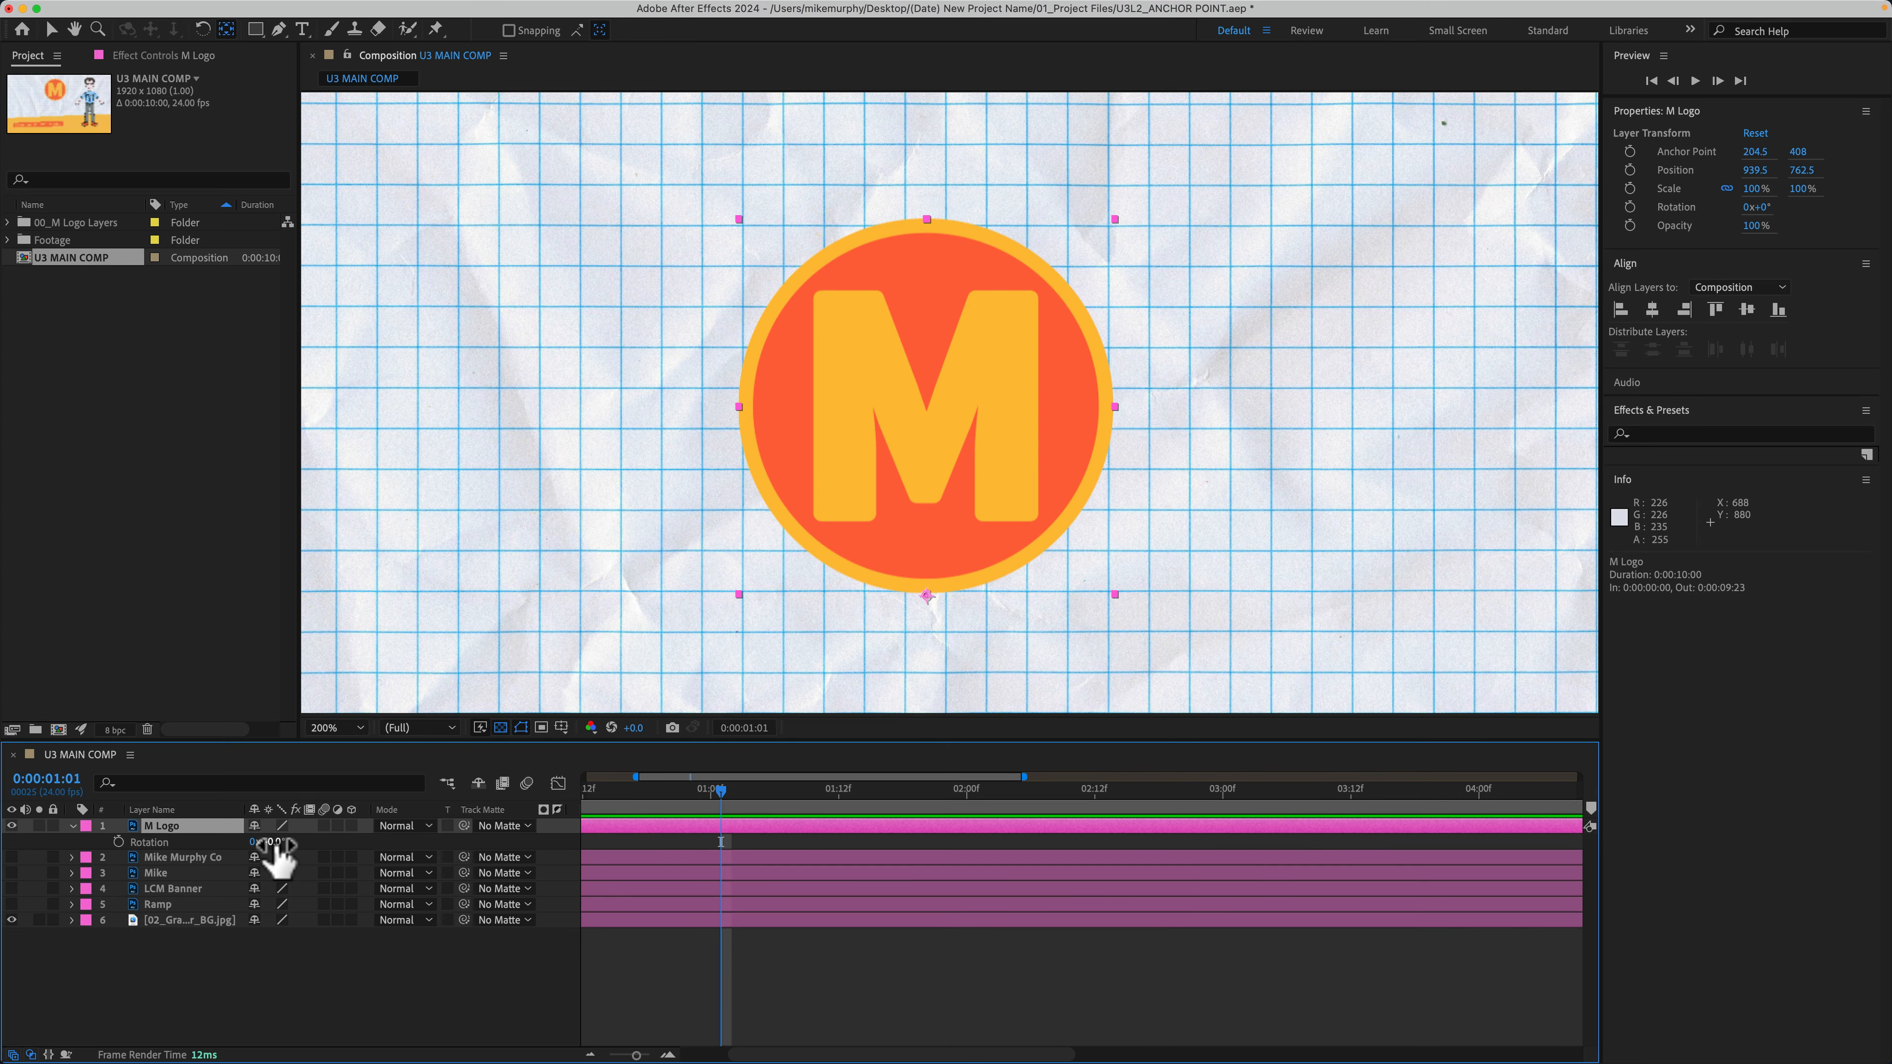
left_click_drag(274, 843, 340, 910)
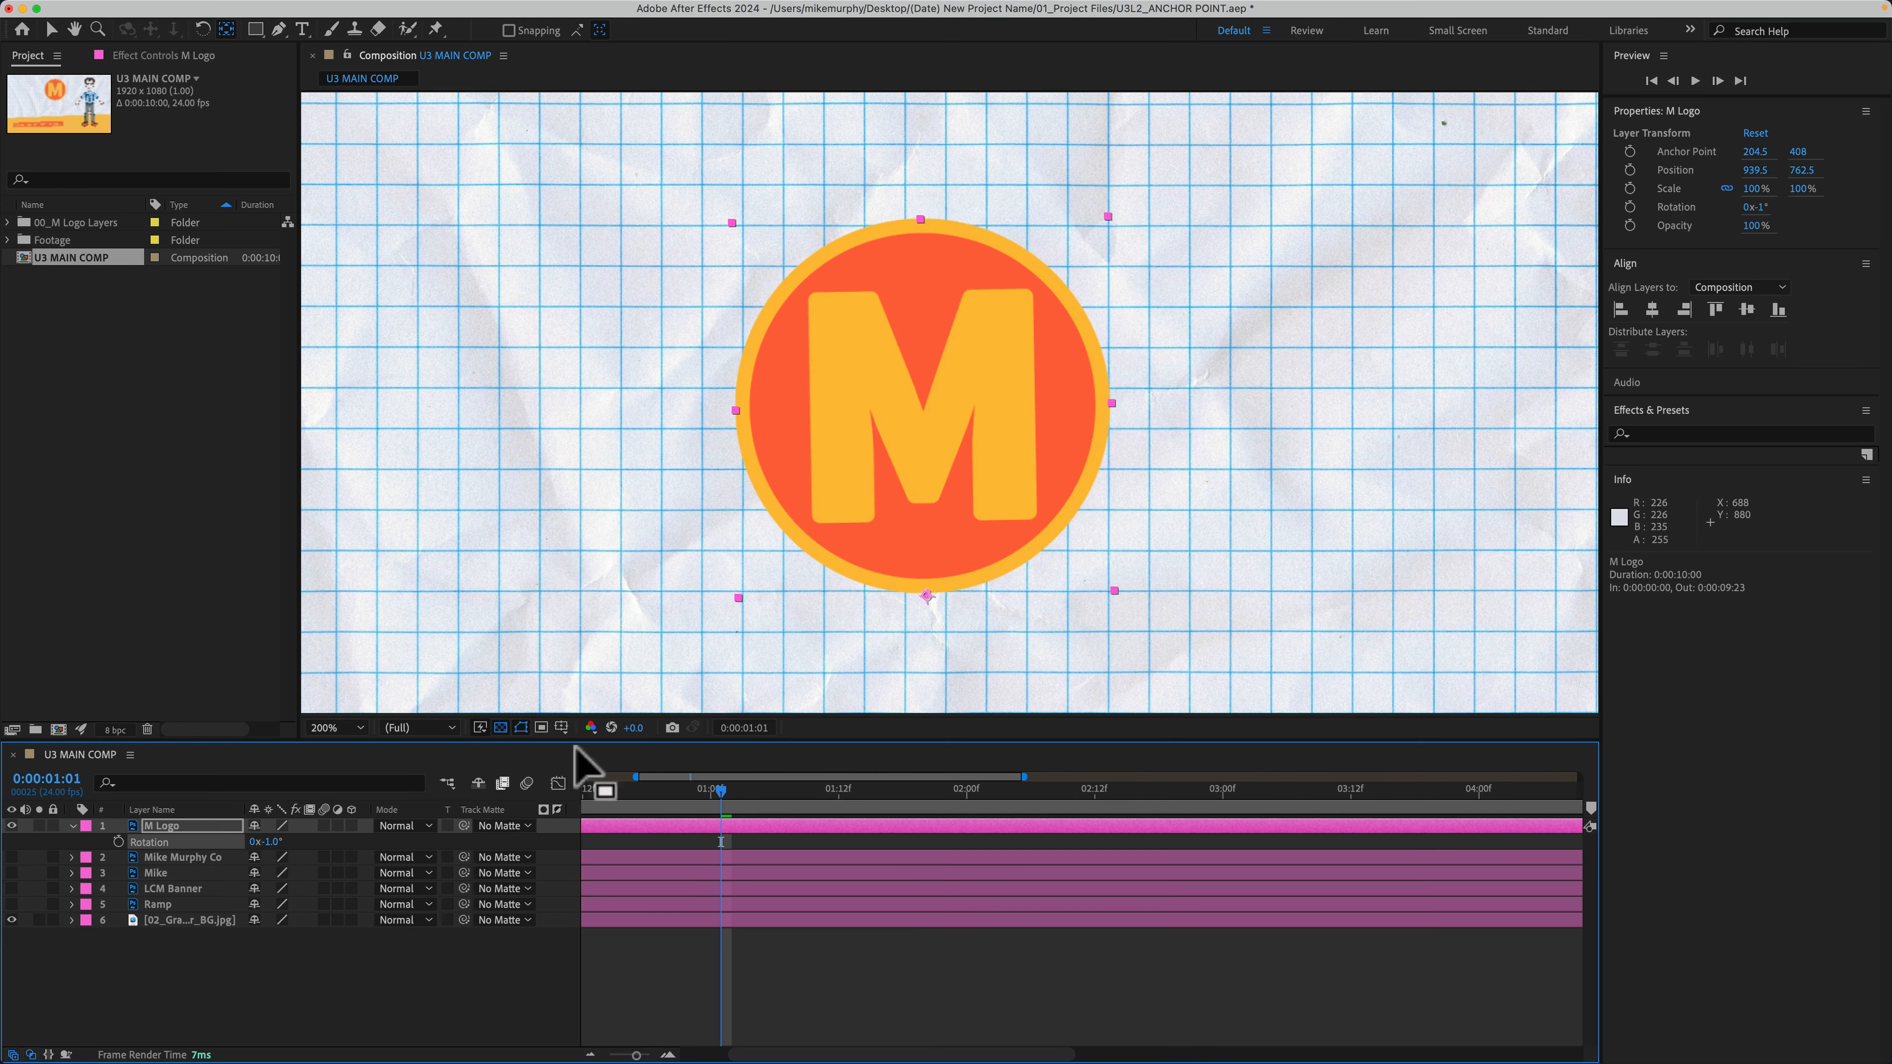
key("comma")
key("s")
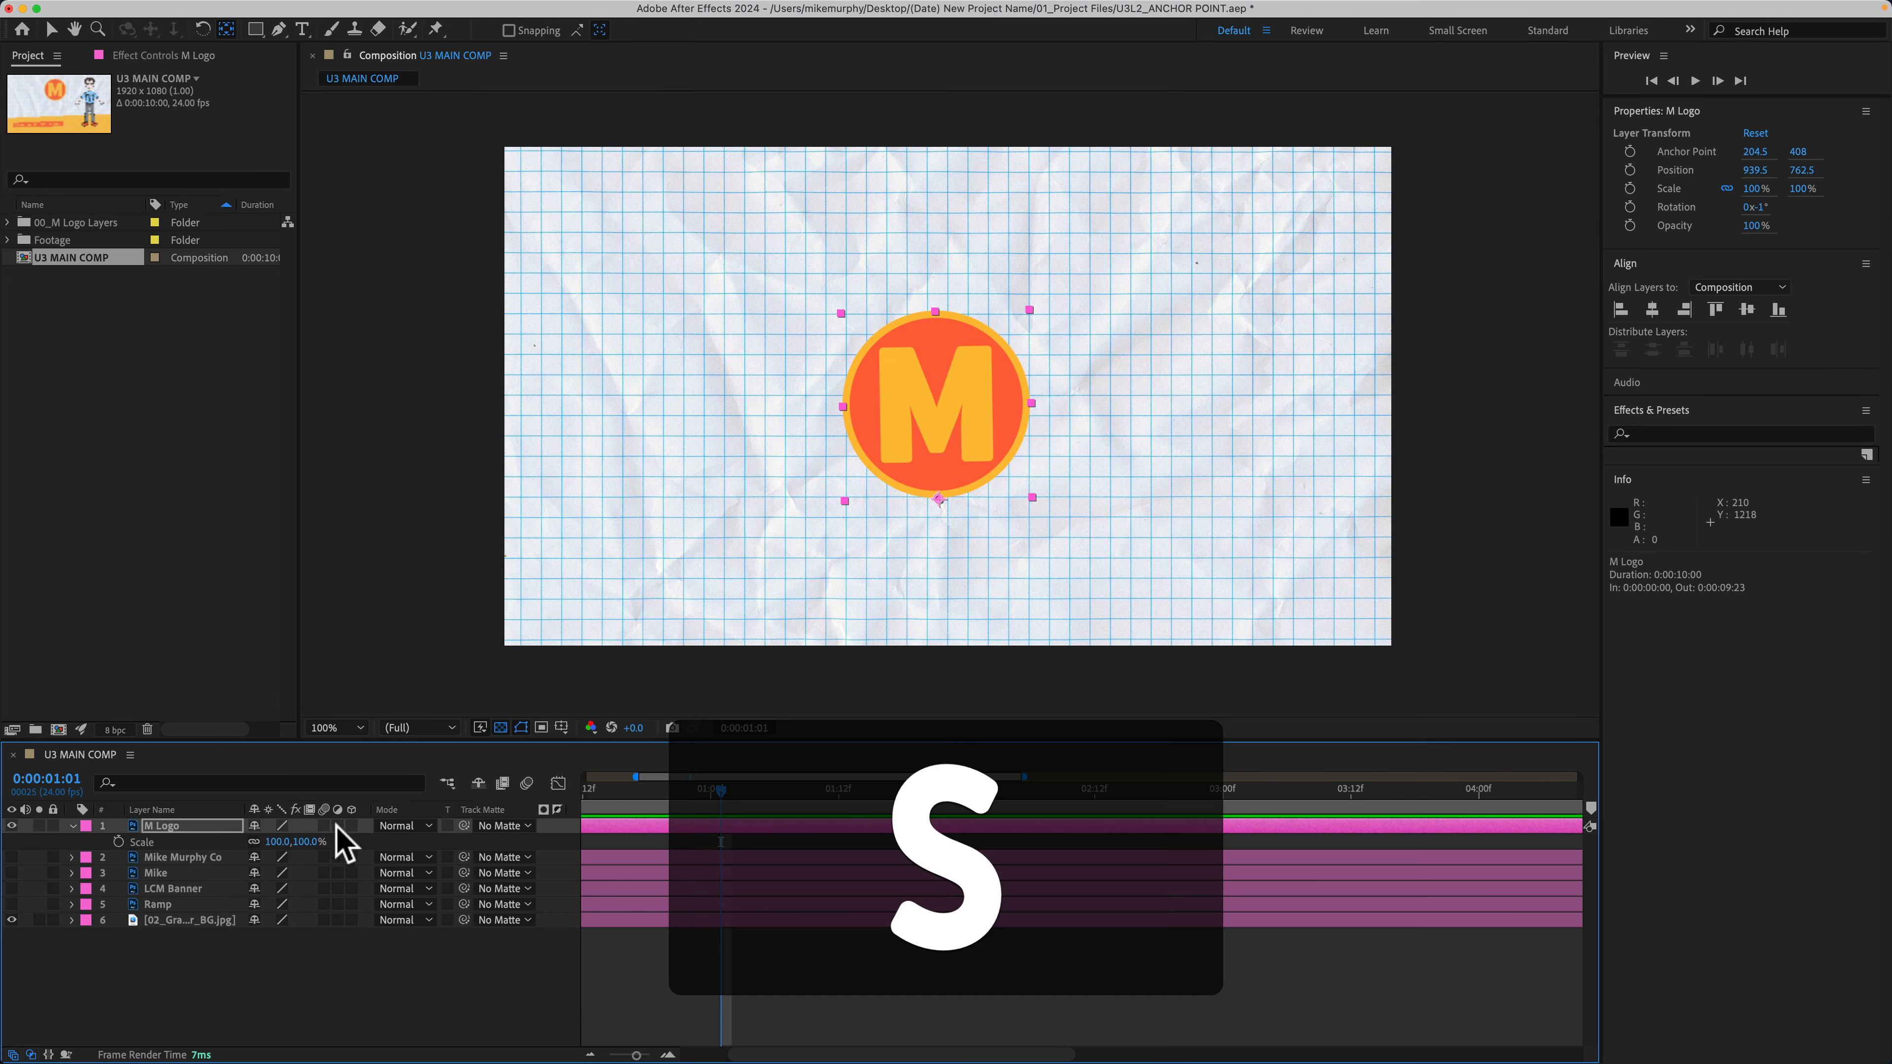
left_click_drag(280, 841, 334, 839)
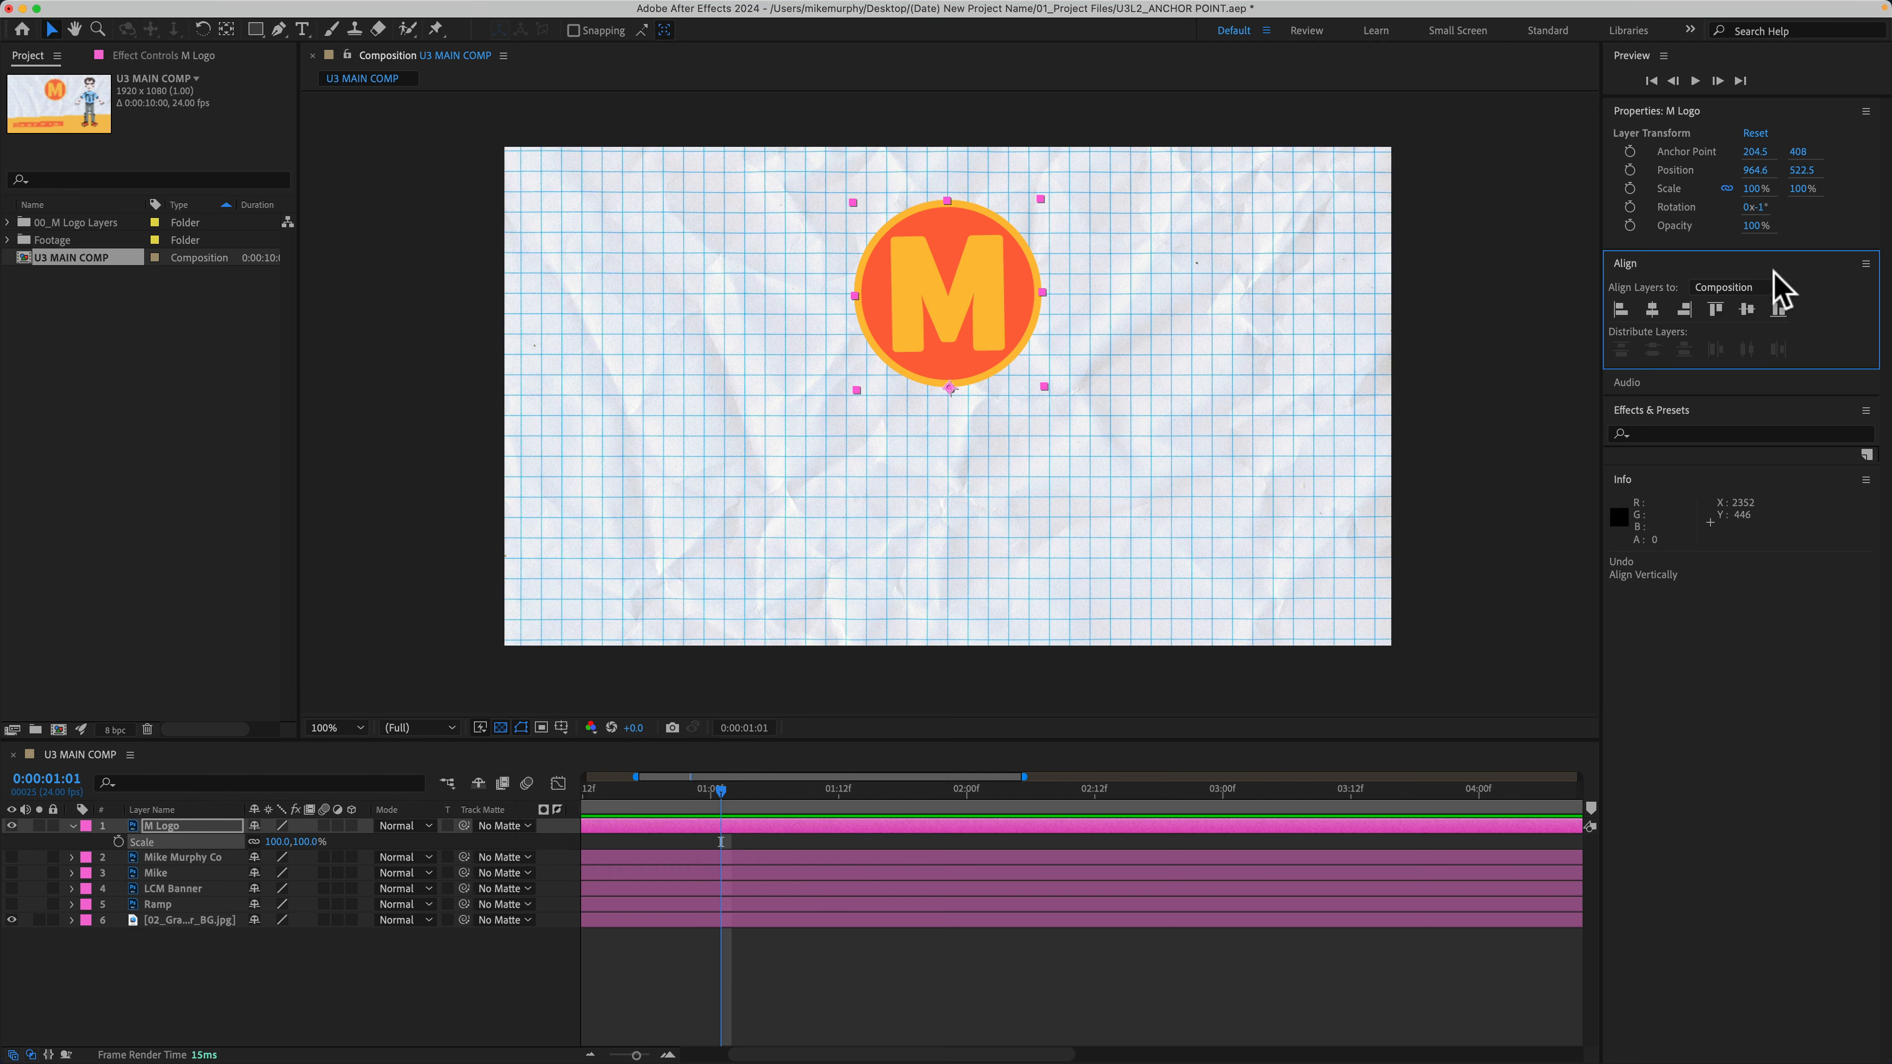
- Align the M Logo layer vertically to the centre of the composition
left_click(560, 10)
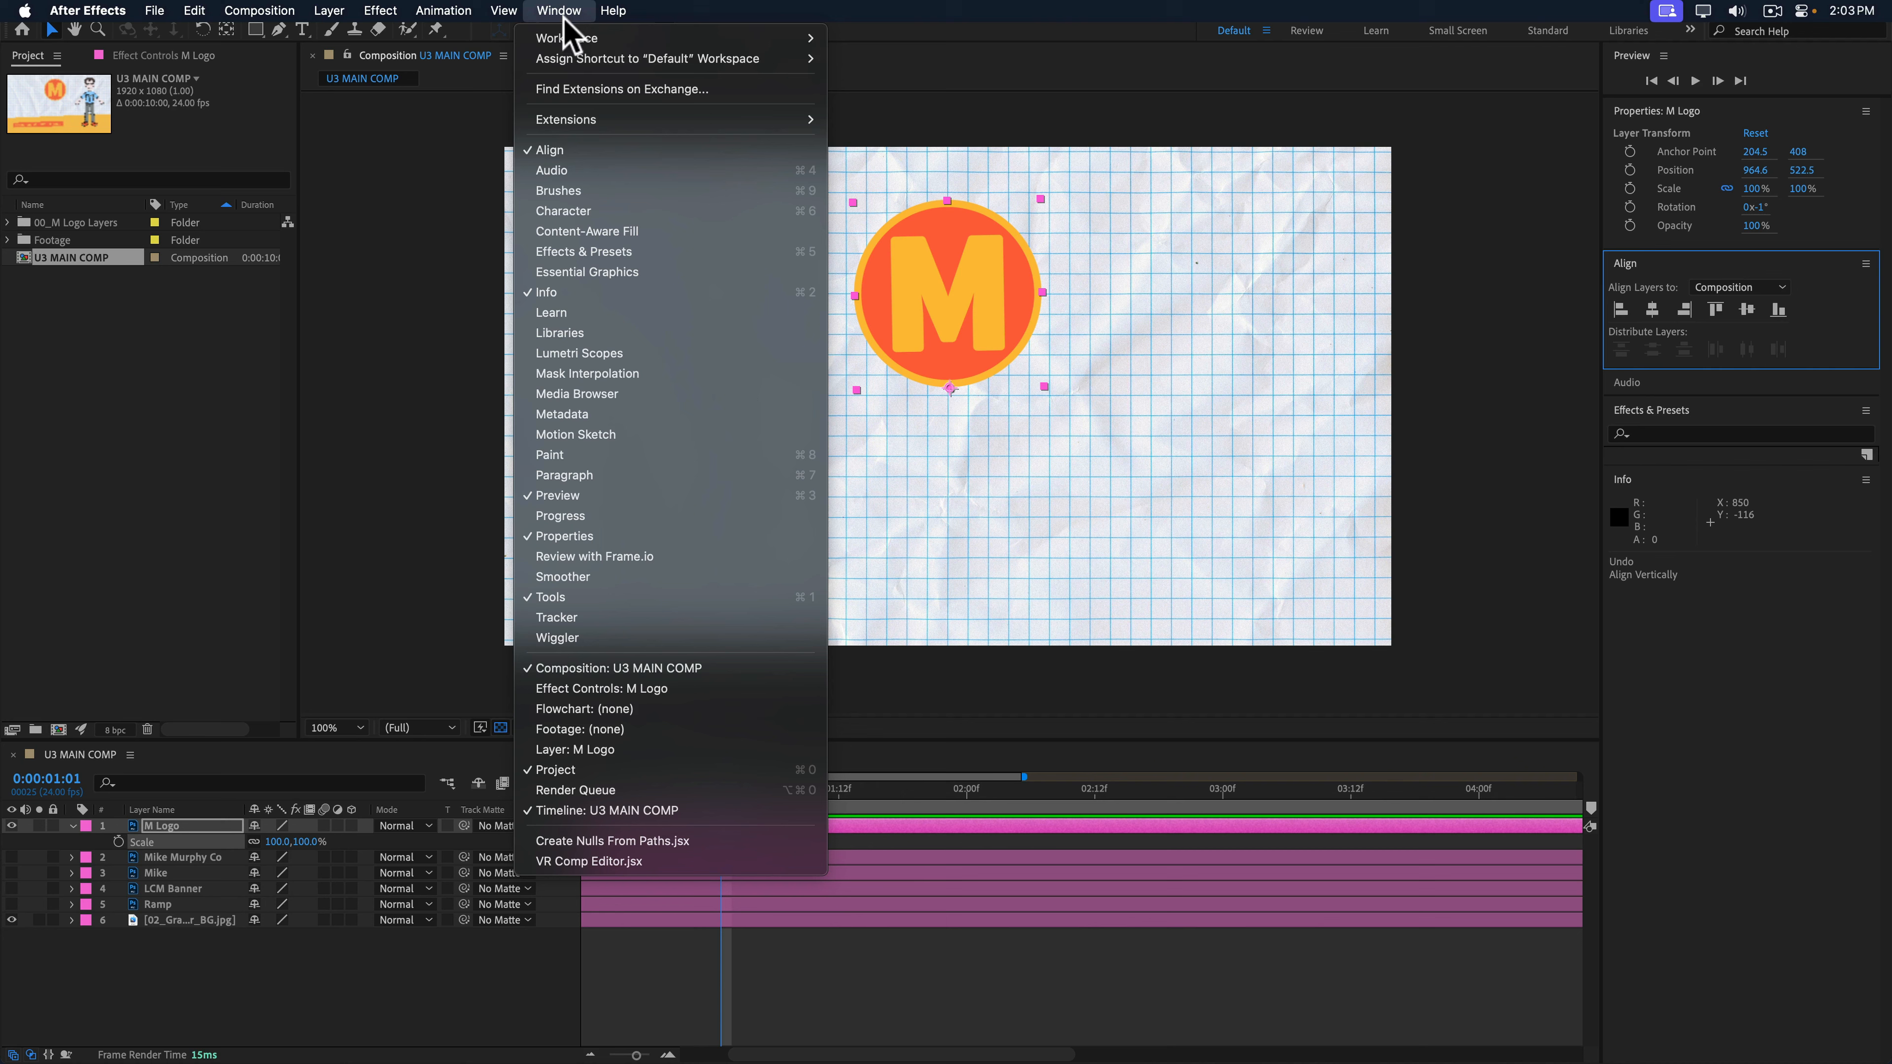
left_click(1673, 693)
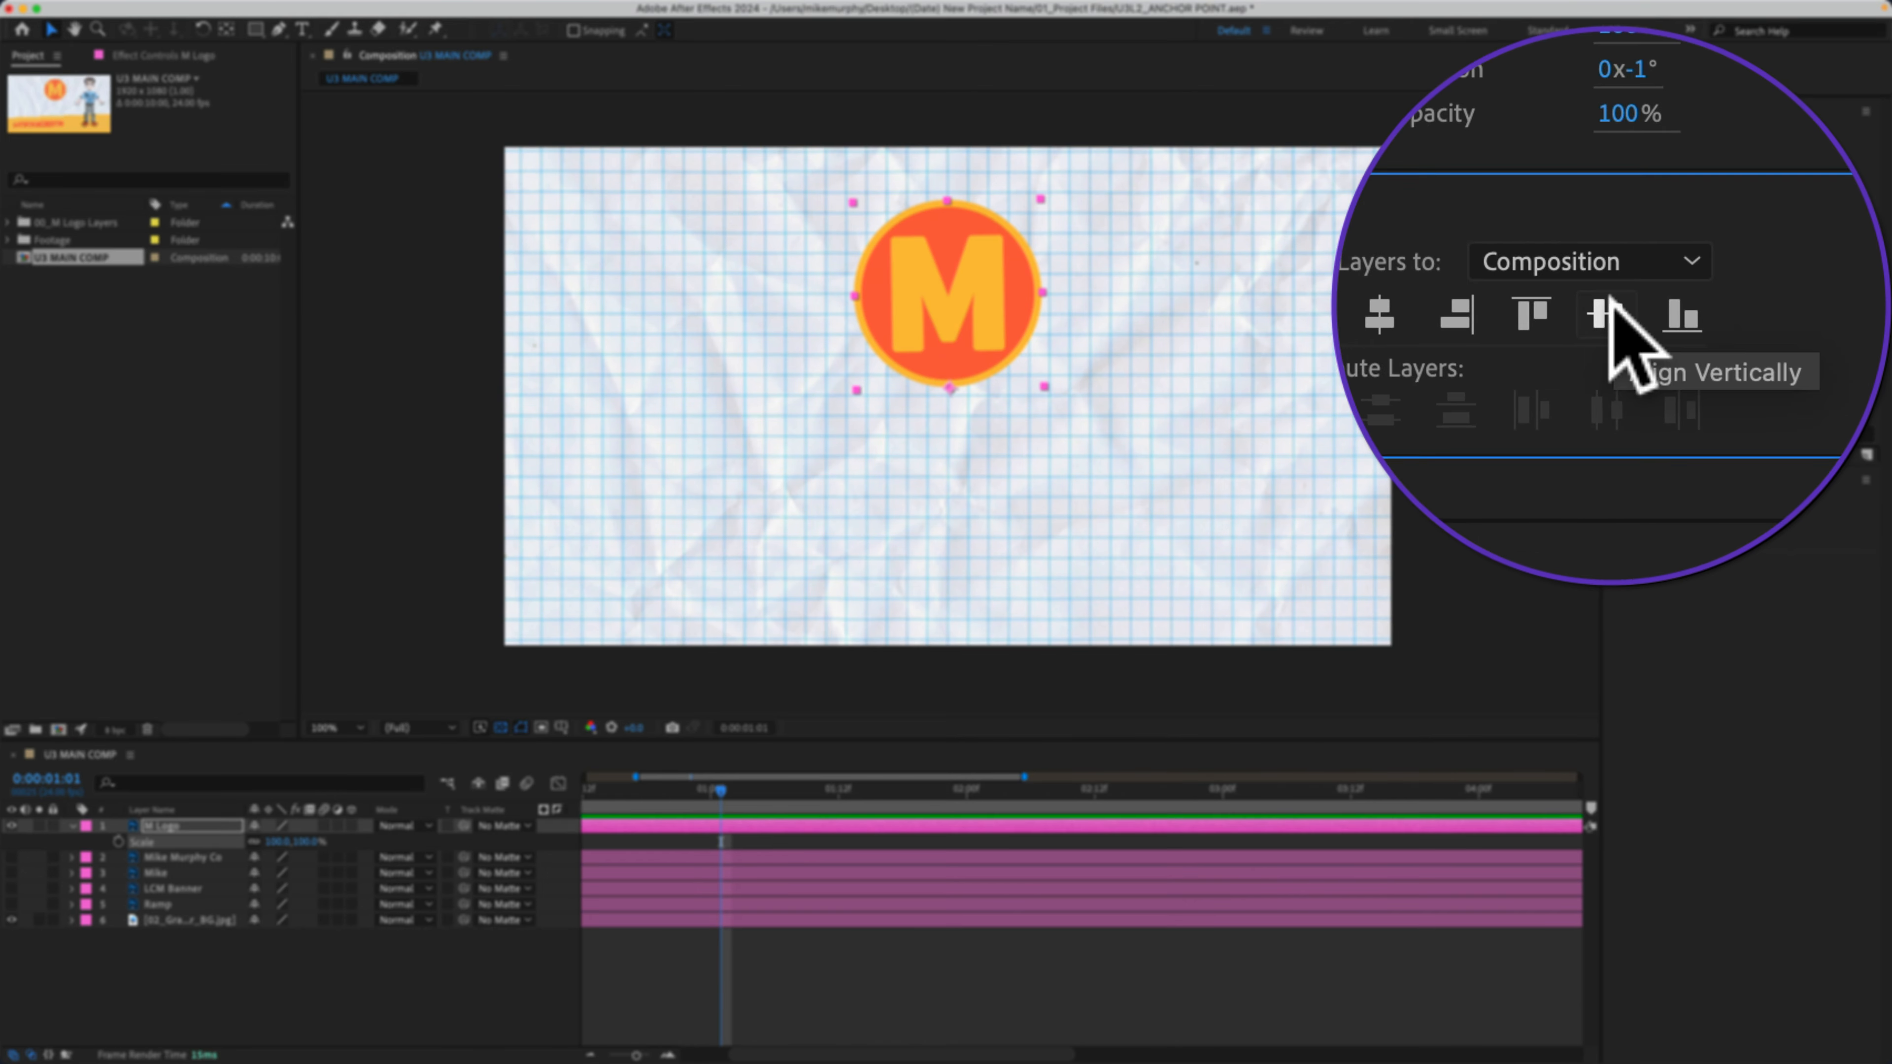
left_click(1605, 313)
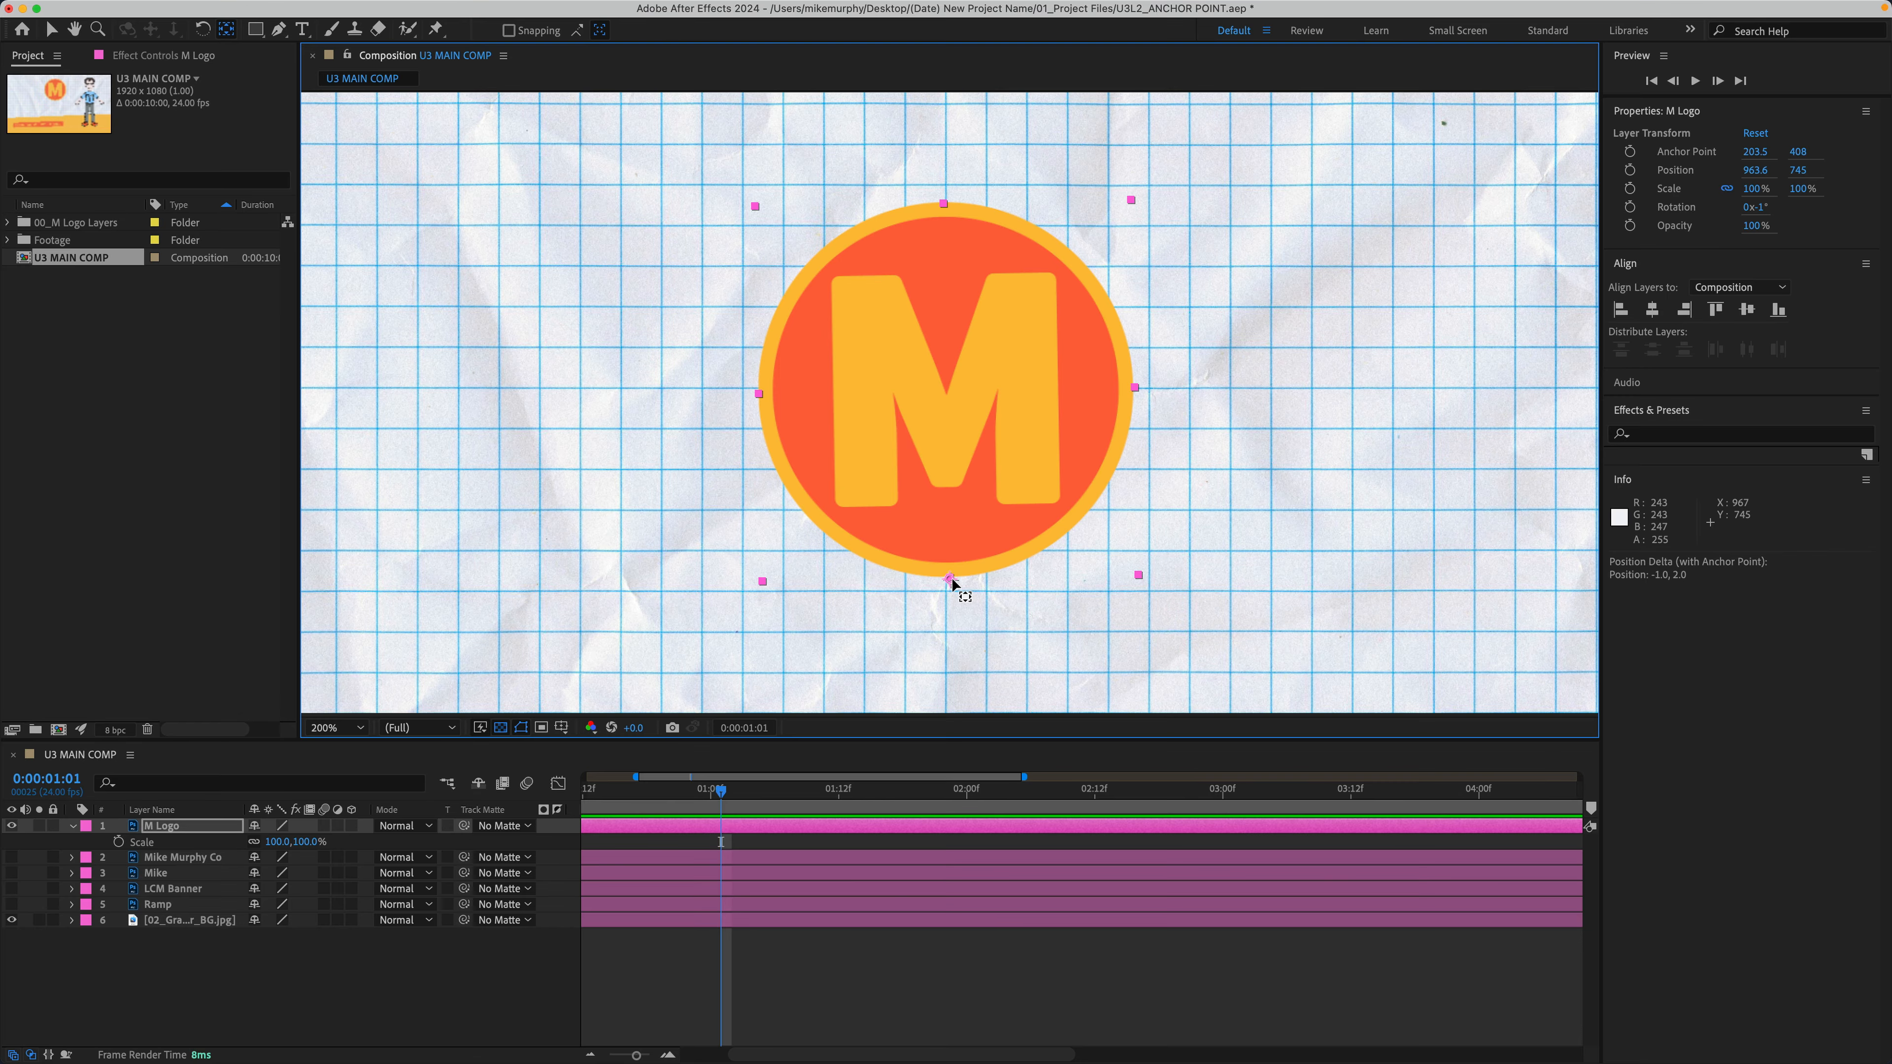
- Try placing the M Logo's anchor point at several spots inside and outside the logo with the Pan Behind tool
left_click_drag(951, 580, 953, 510)
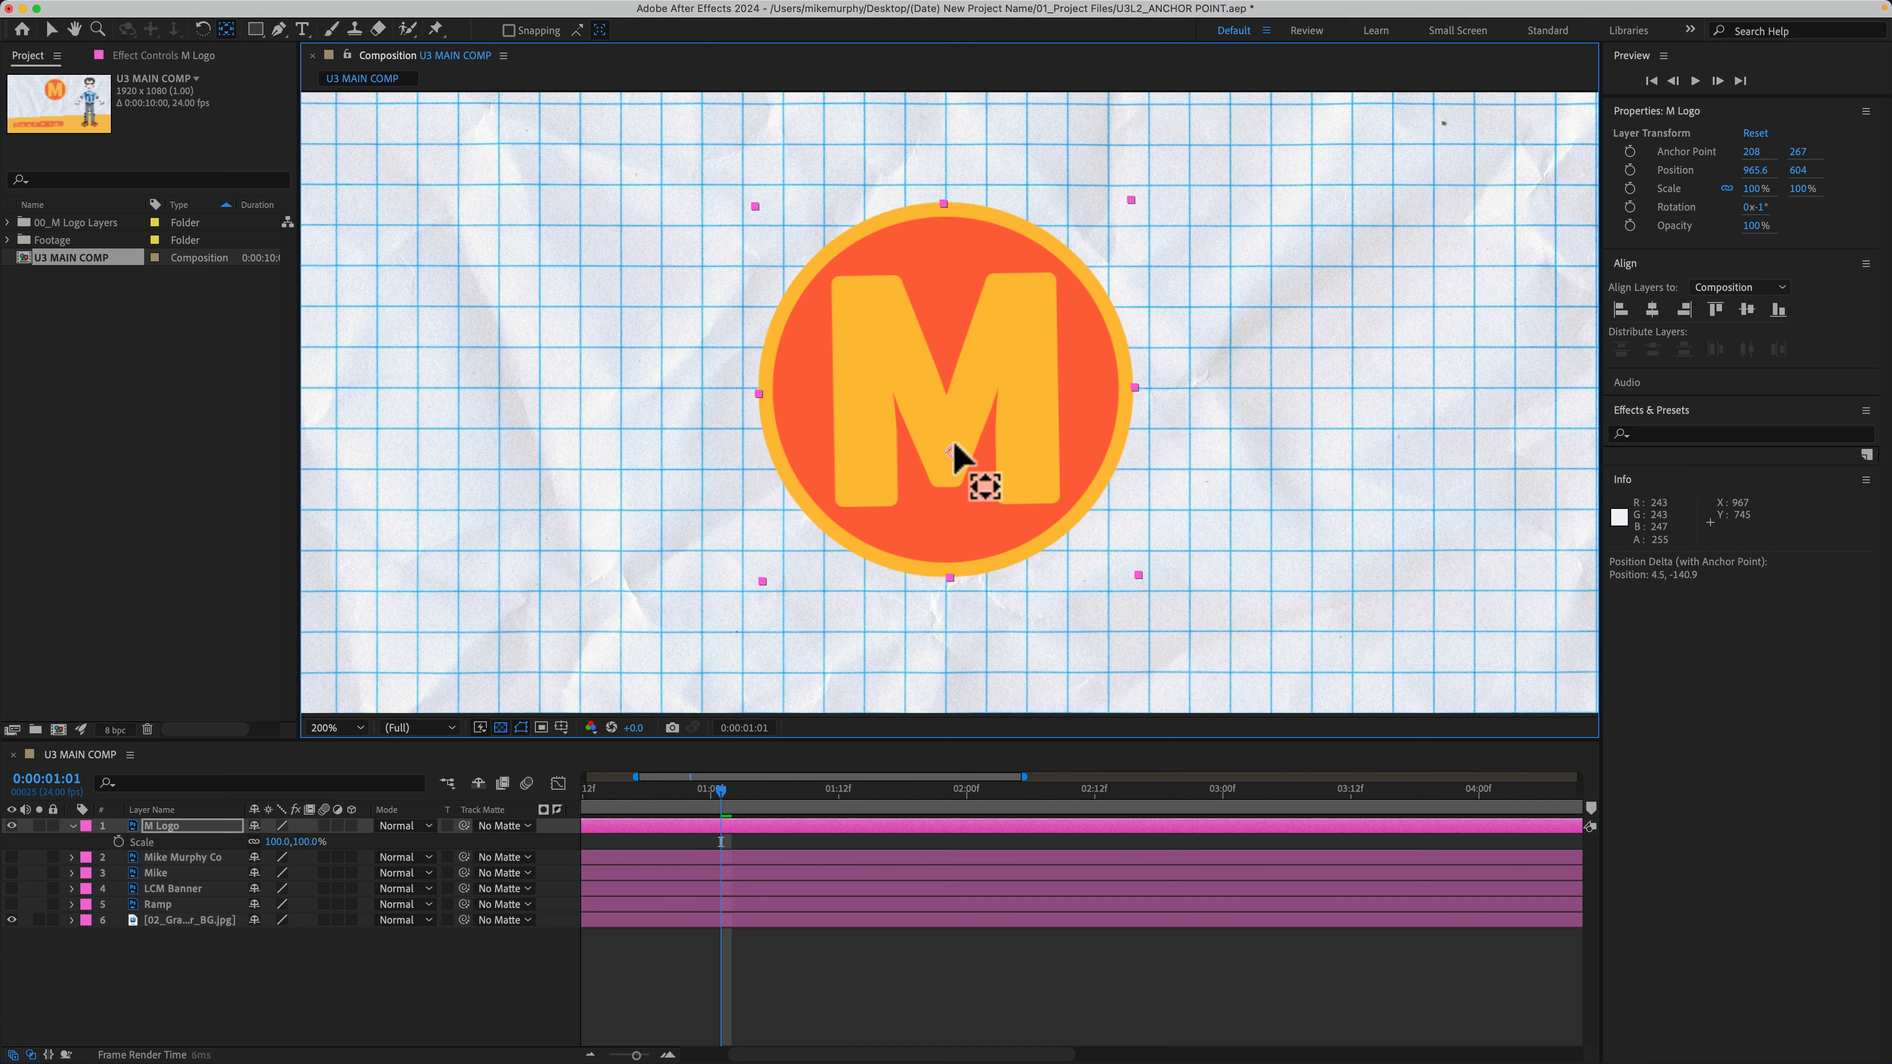
left_click_drag(952, 415, 605, 418)
left_click_drag(571, 284, 1210, 284)
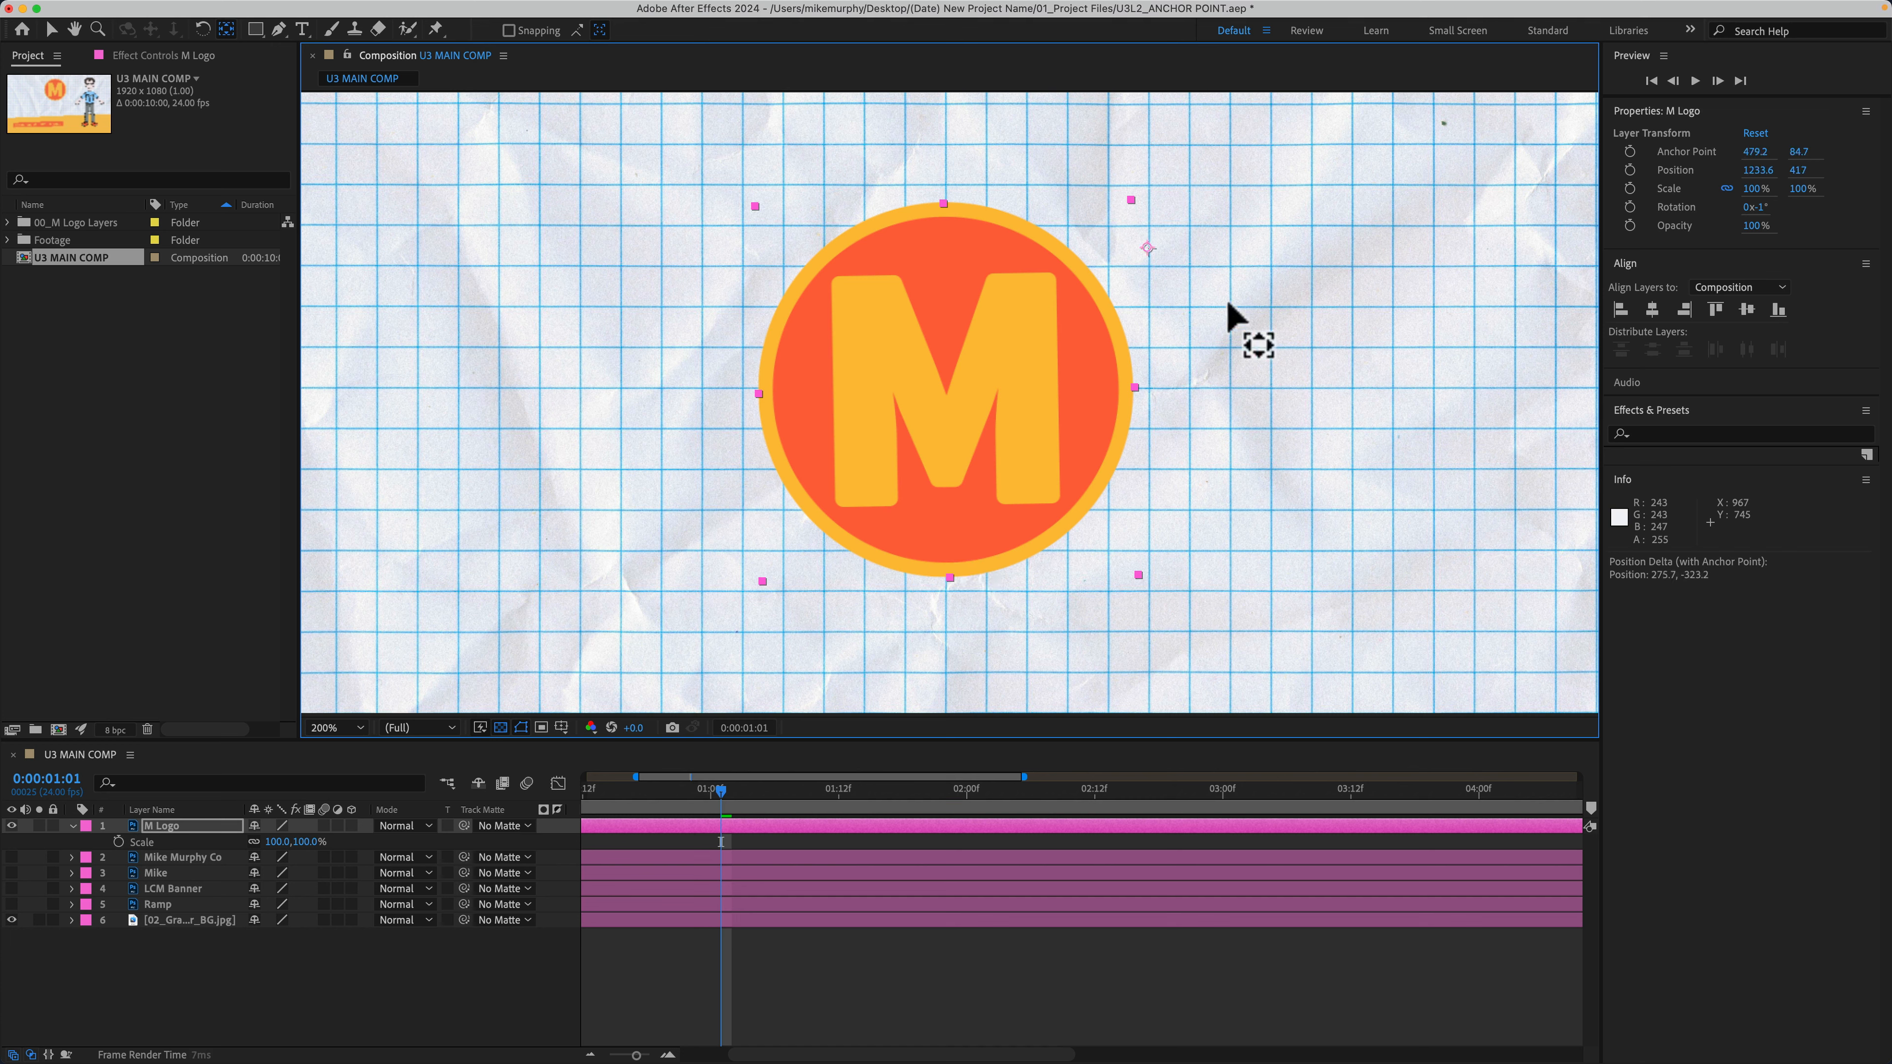
left_click_drag(941, 406, 456, 390)
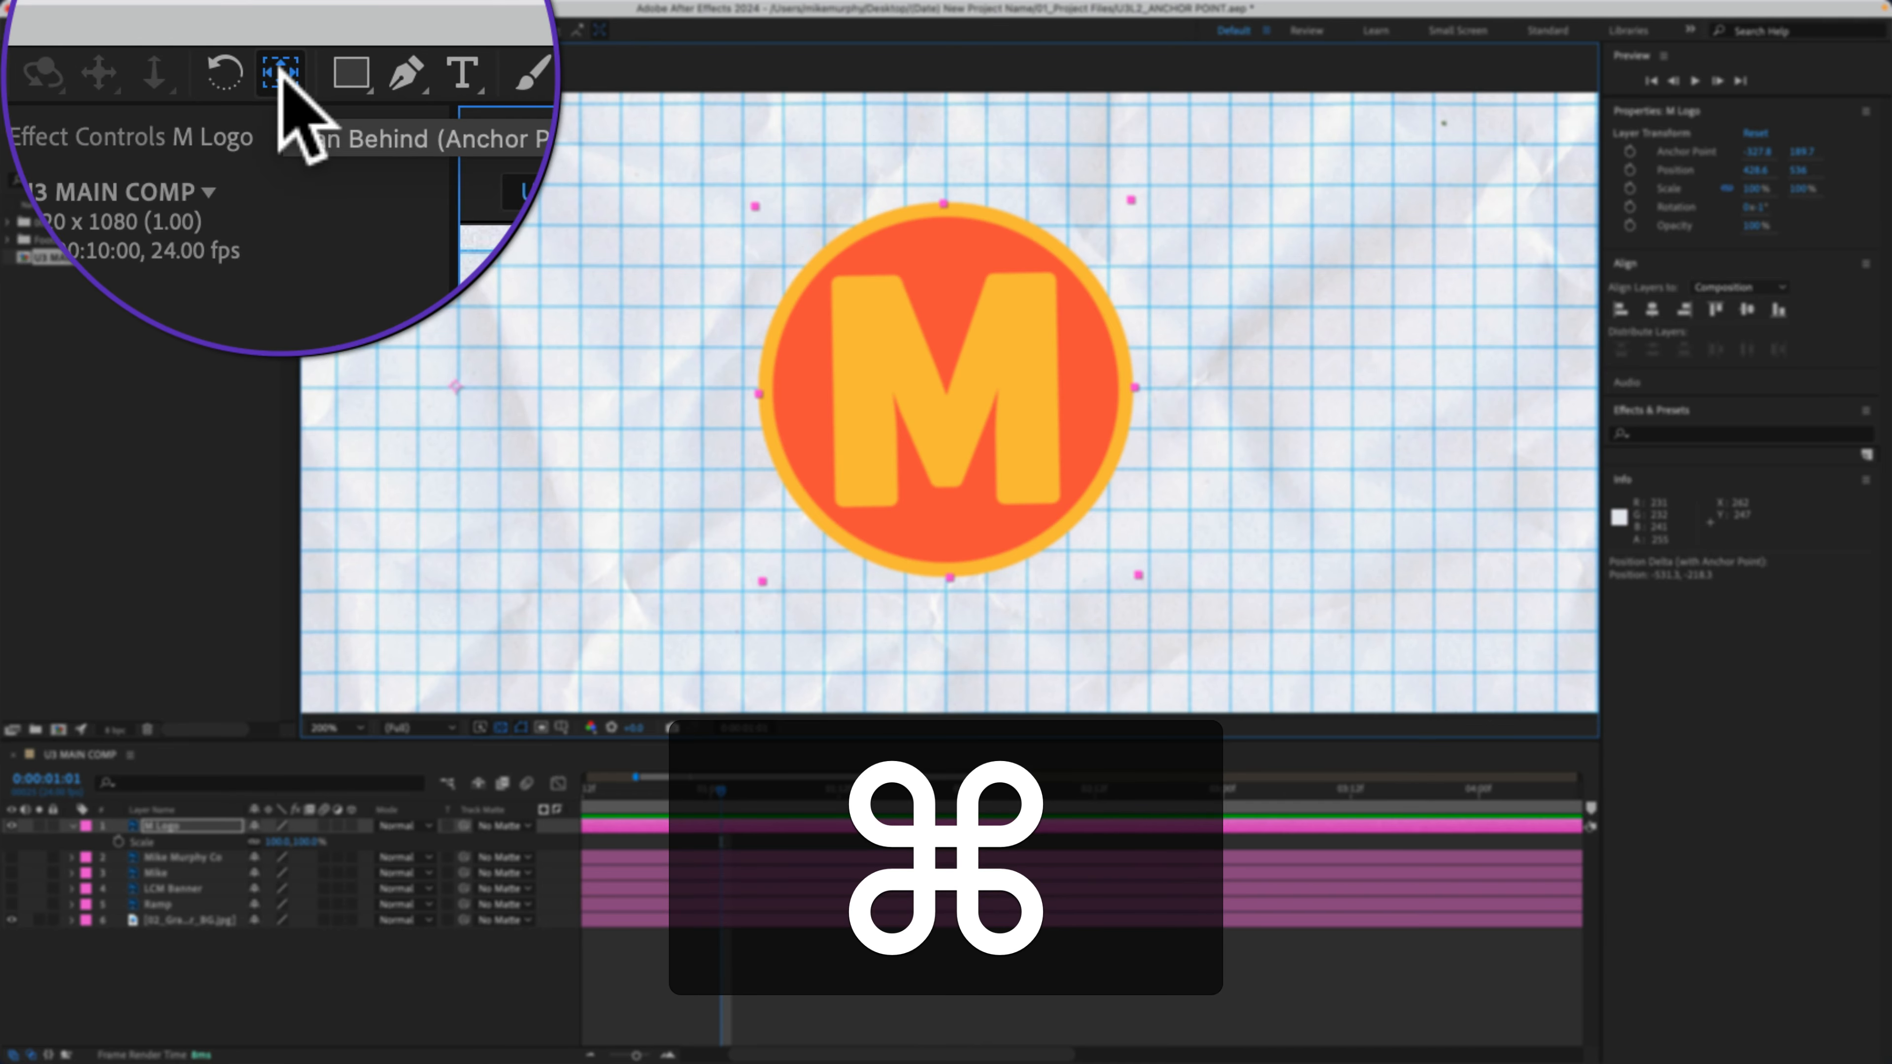
- Centre the M Logo's anchor point within its layer content and select the layer
double_click(280, 73, "super")
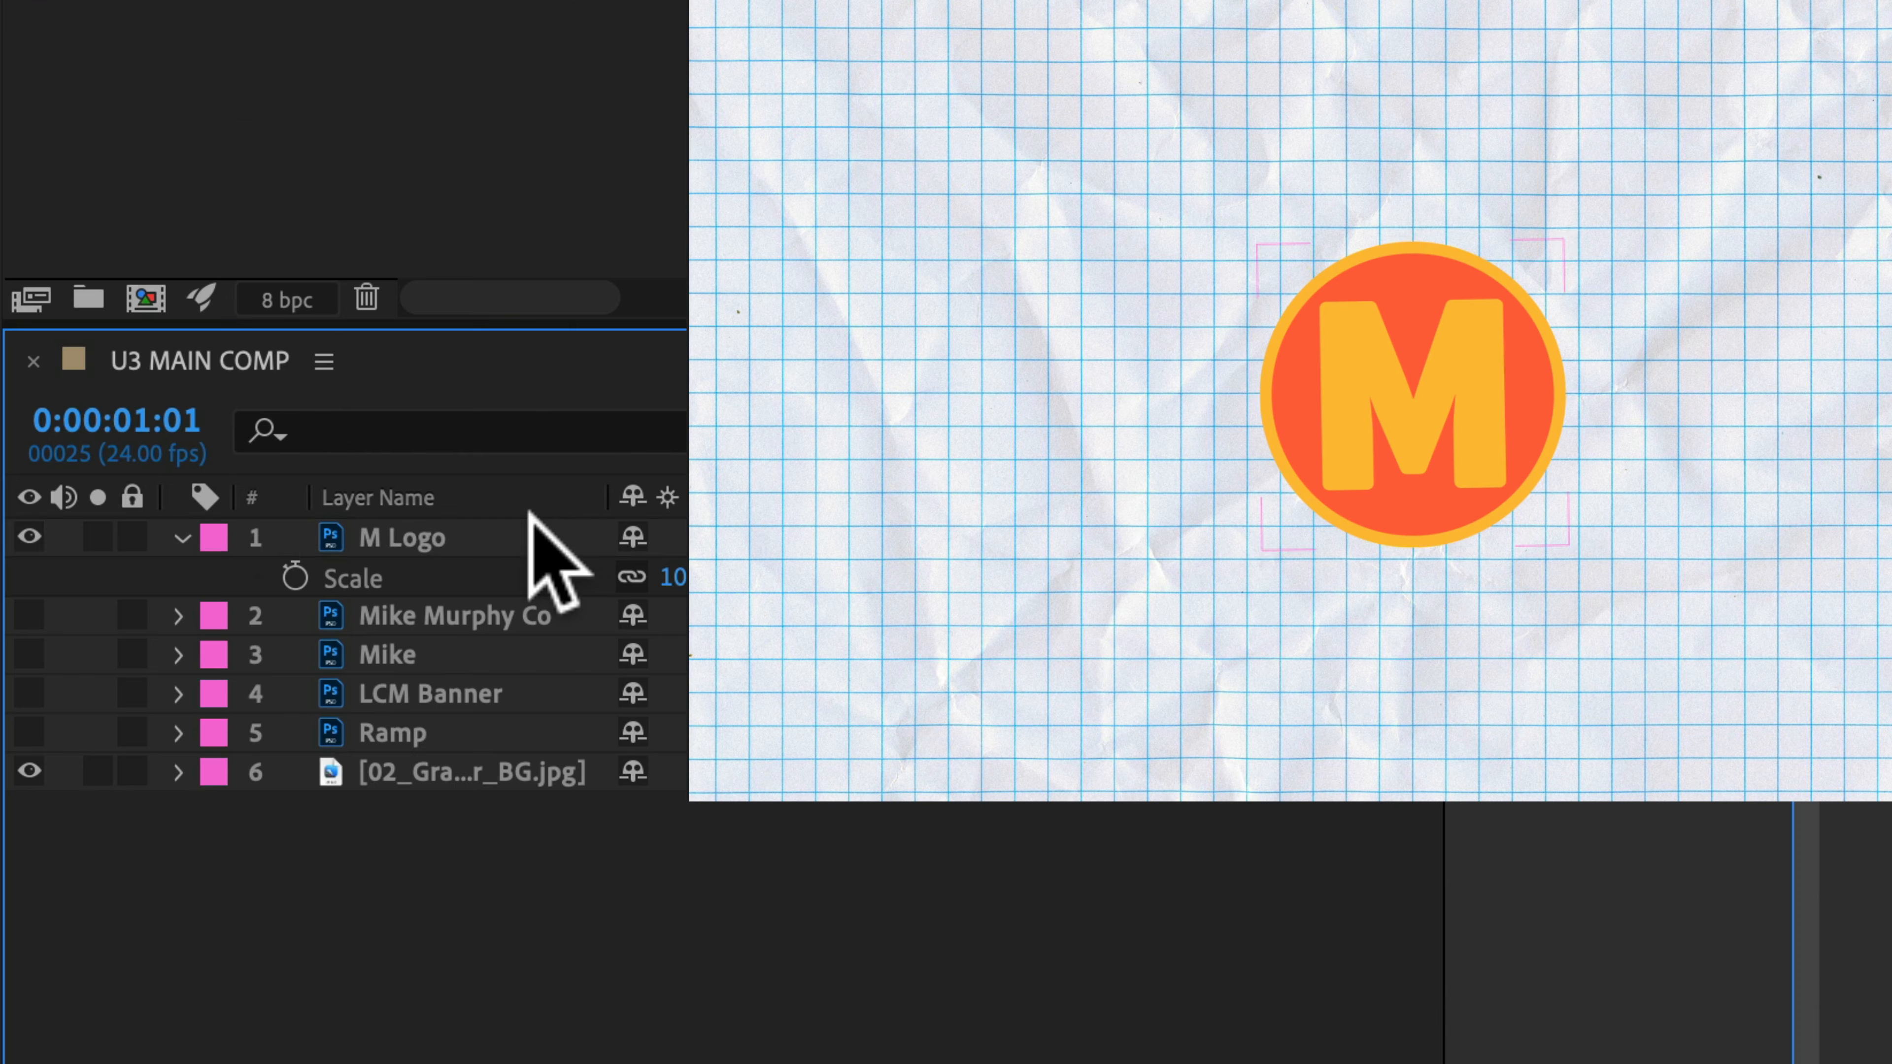
left_click(531, 531)
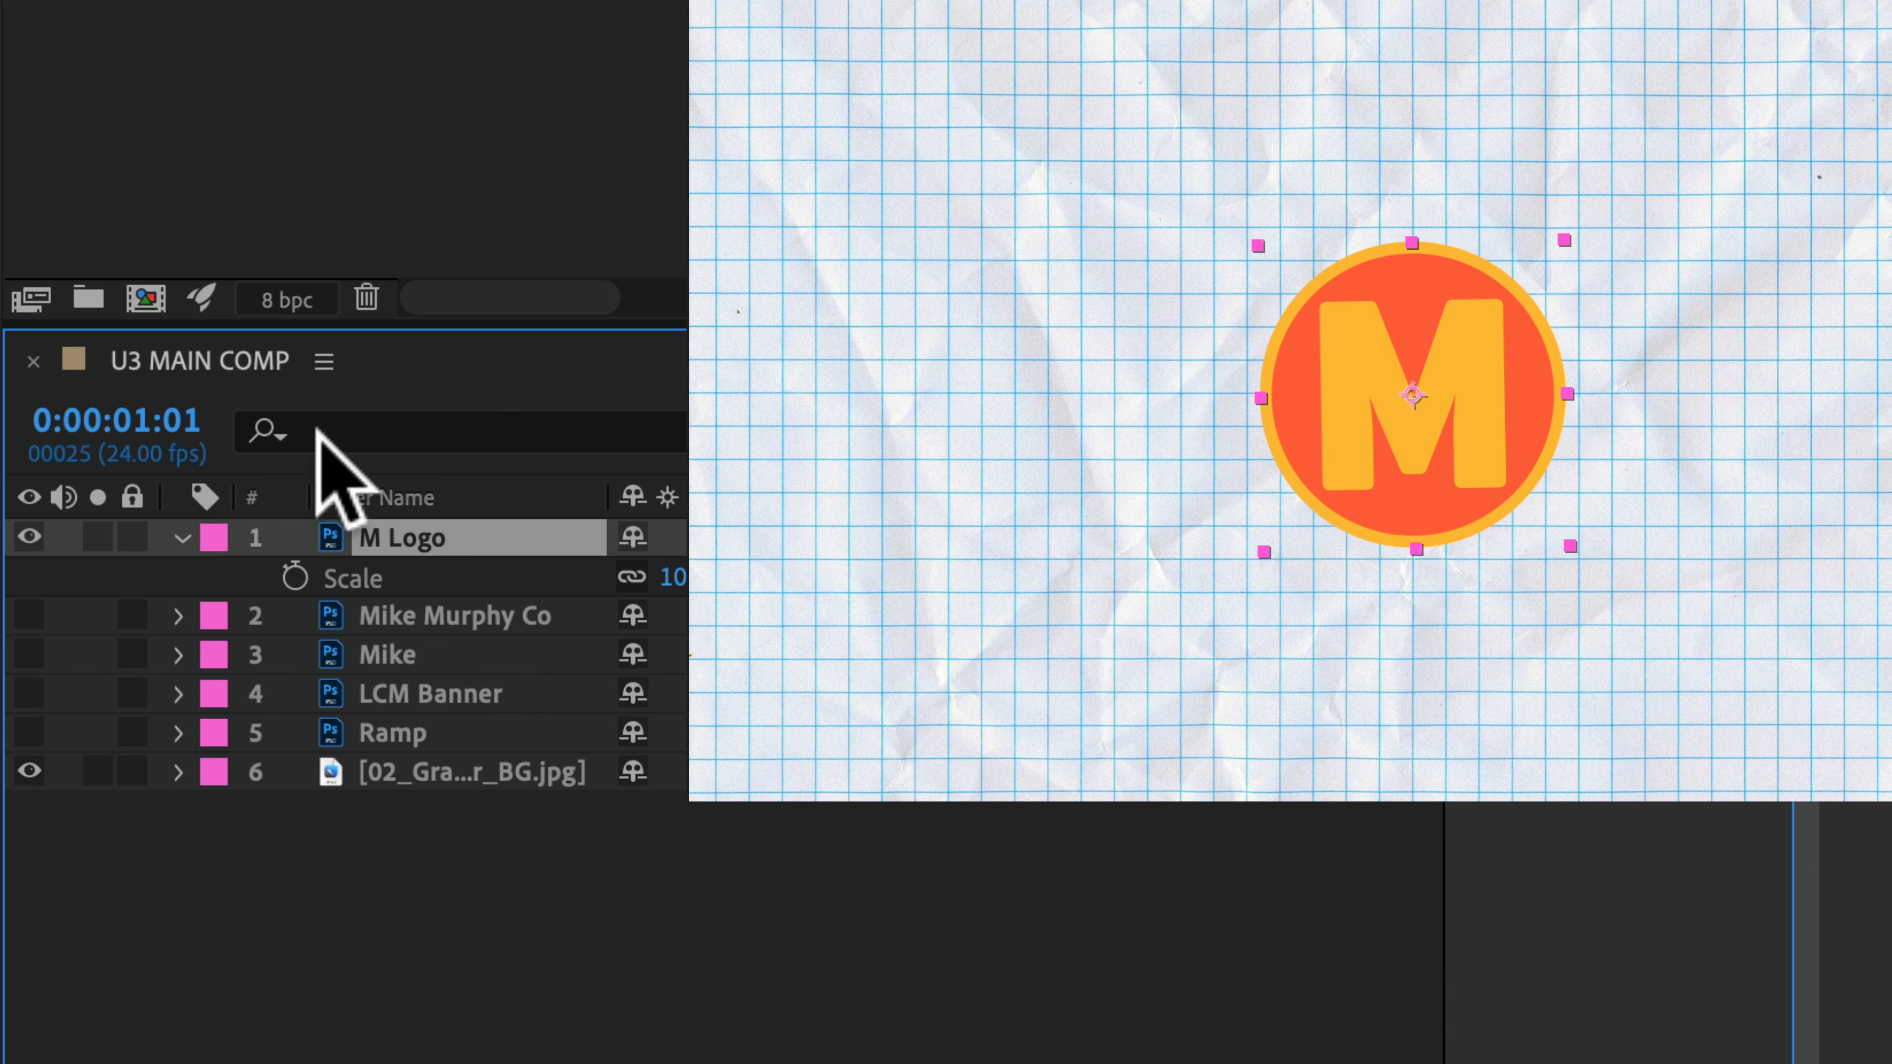
- Hide the M Logo layer and deselect all layers
left_click(29, 537)
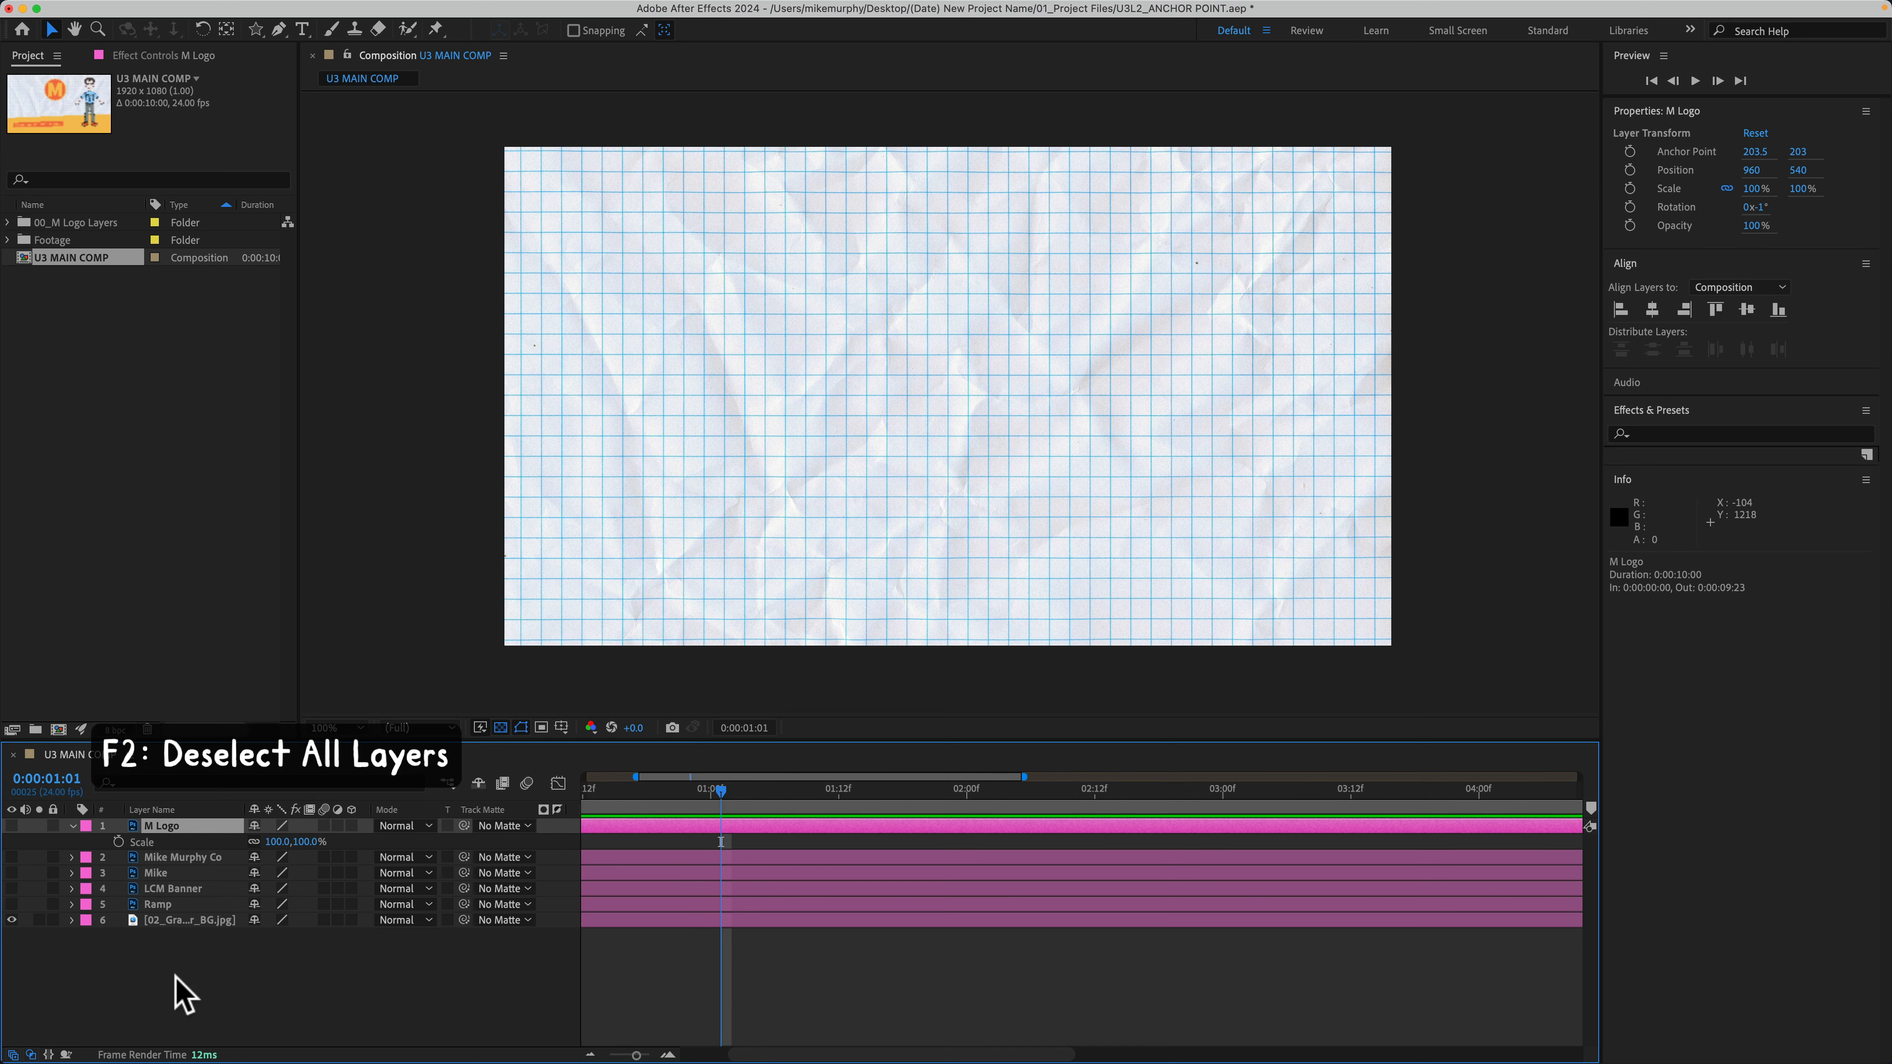
key("F2")
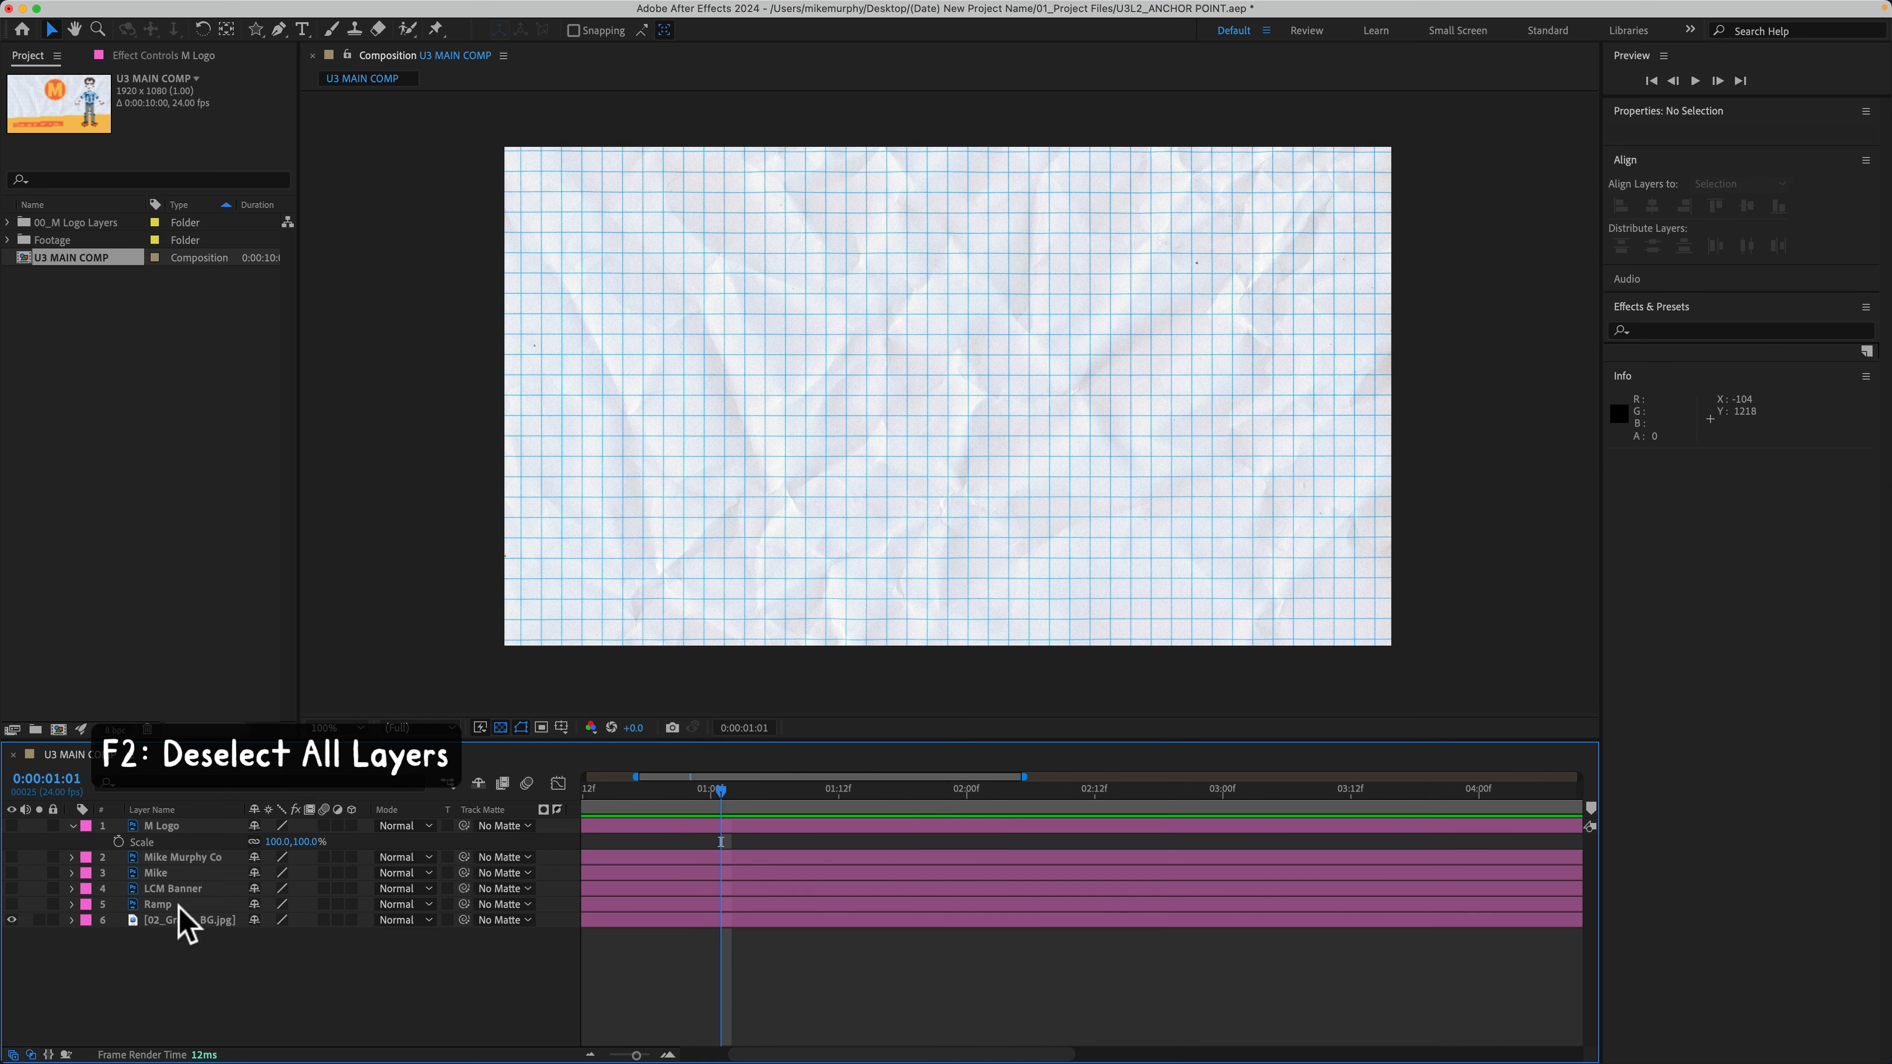
left_click(173, 826)
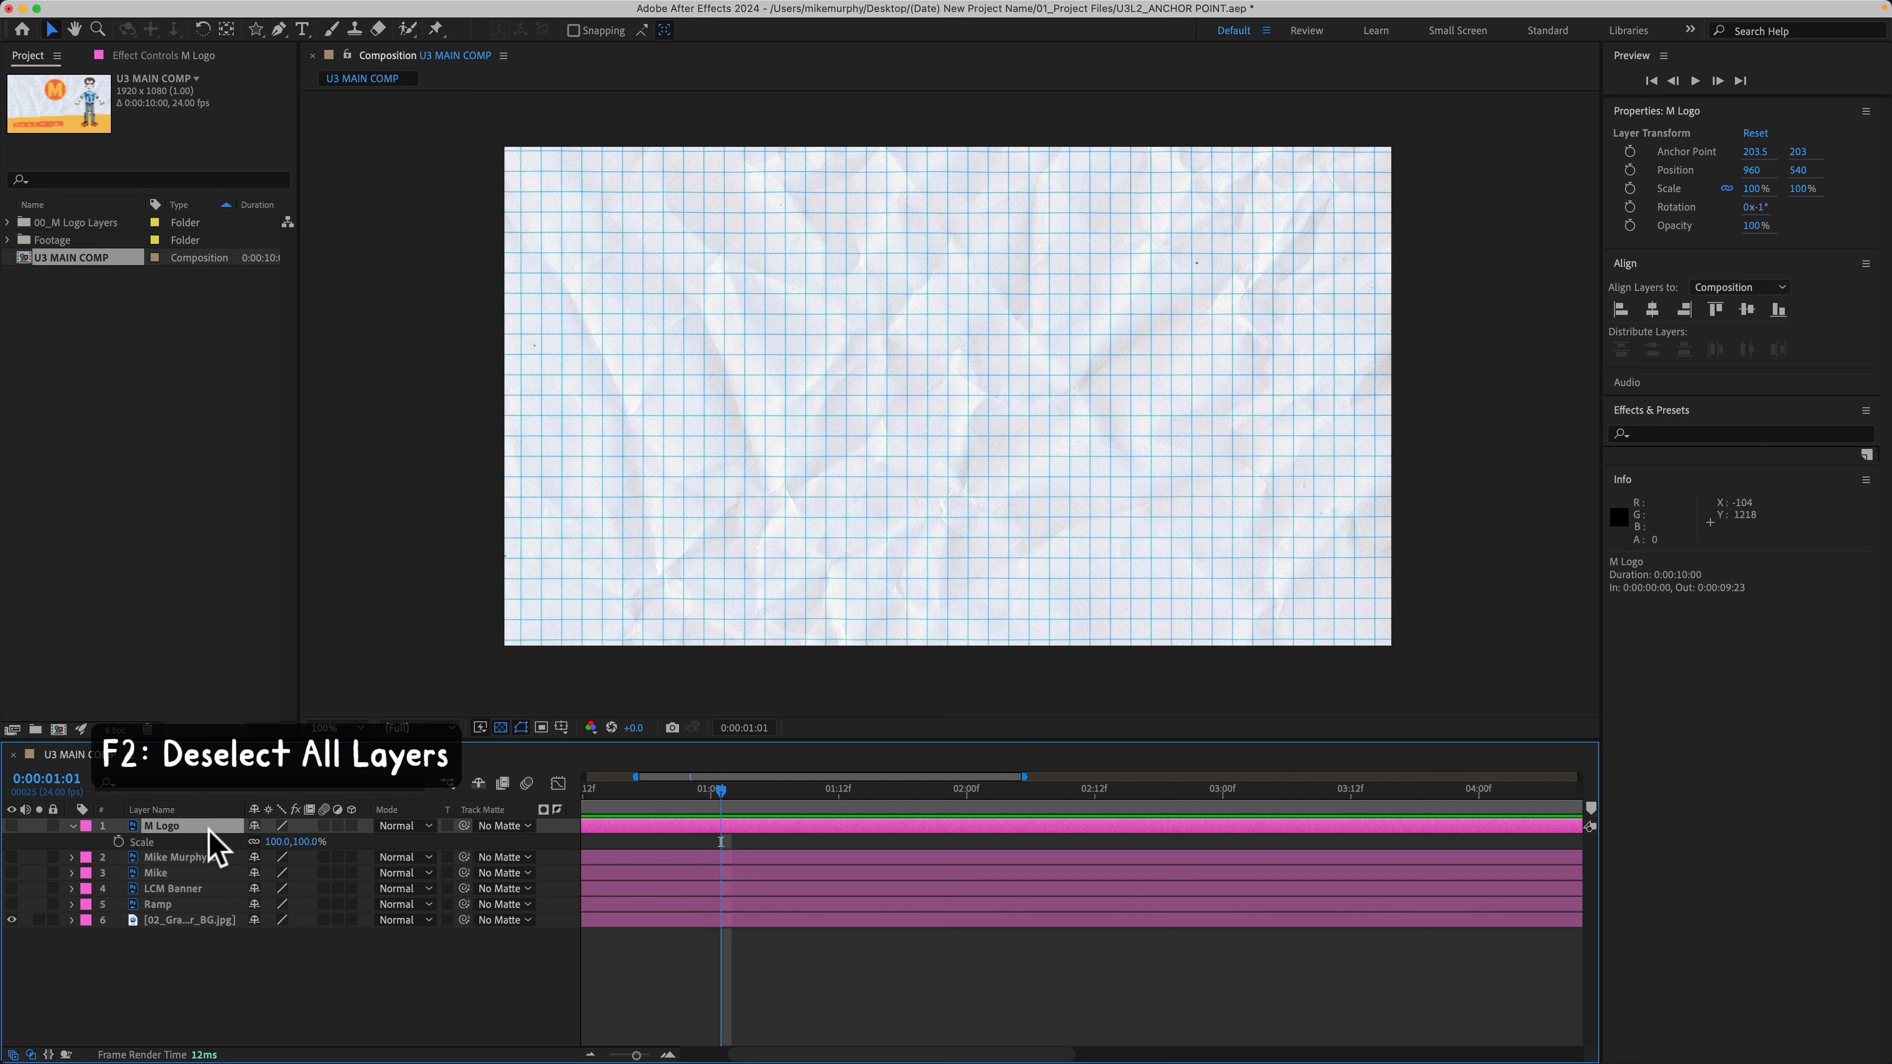
key("F2")
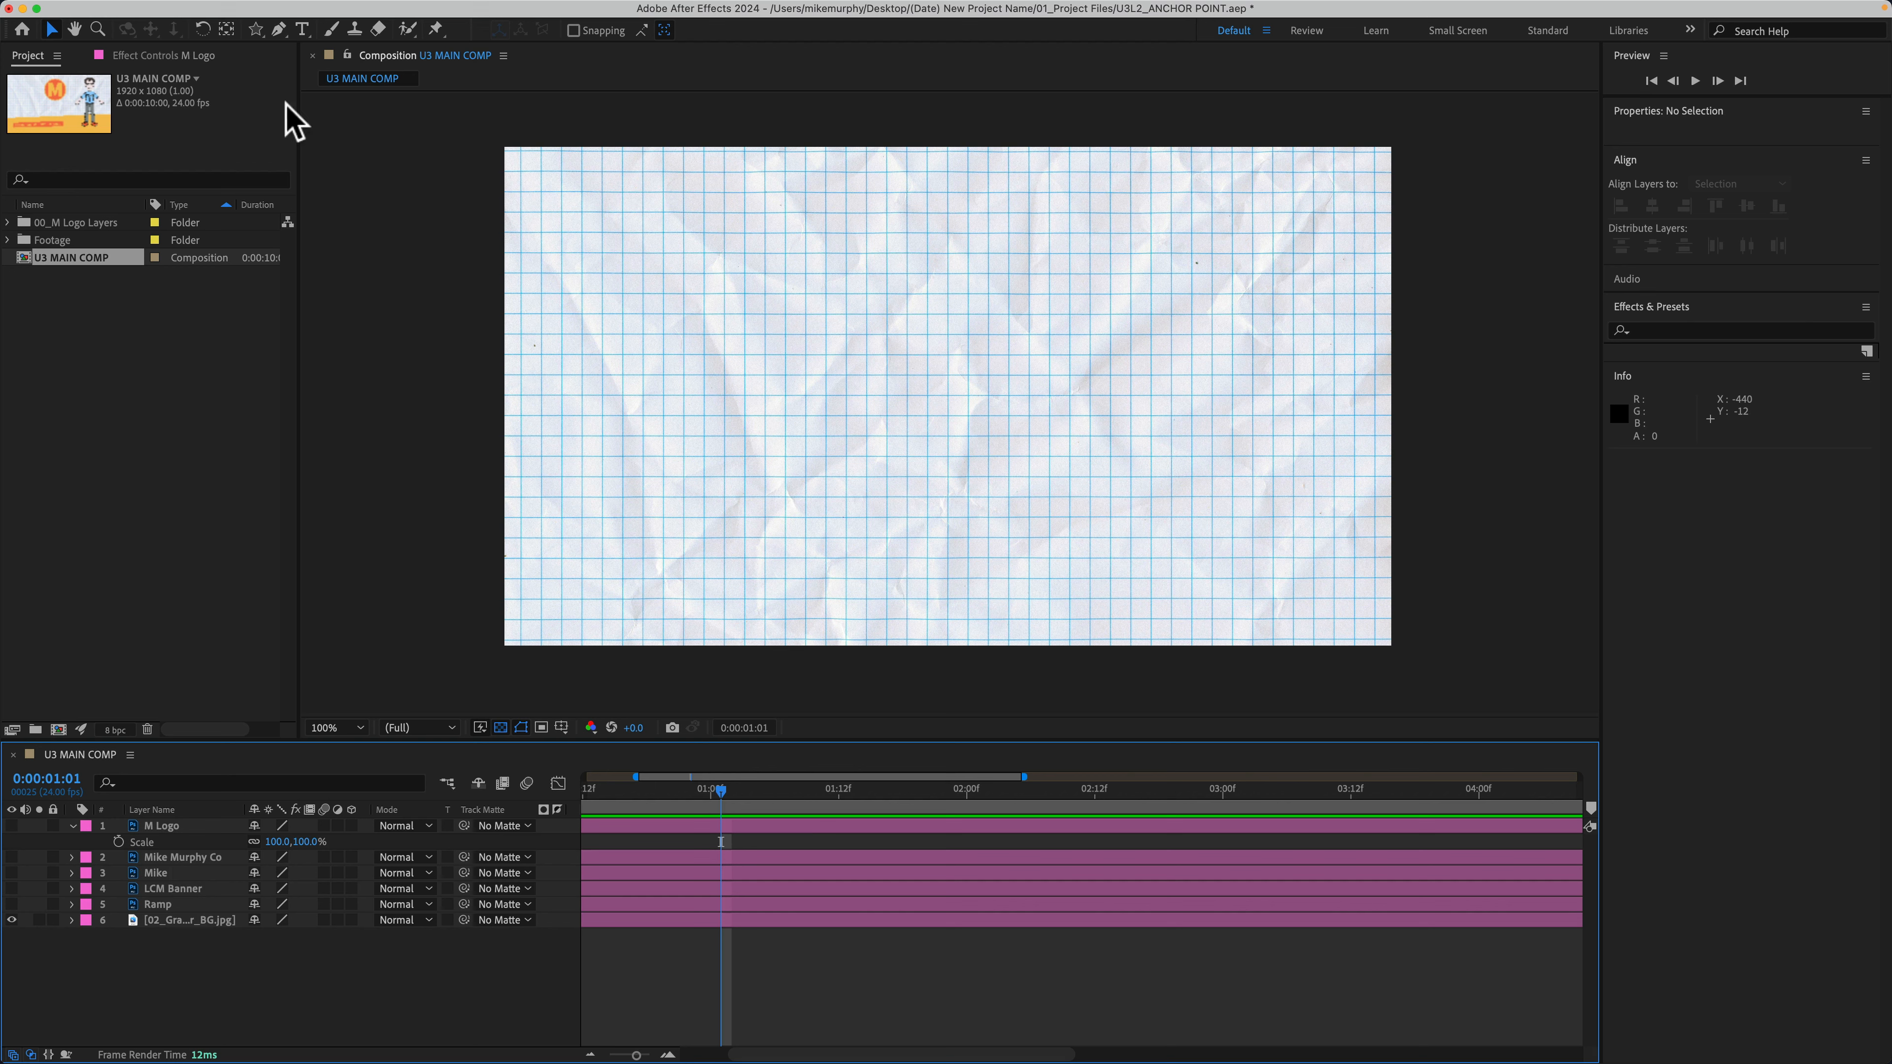
- Activate the Star tool with no layer selected and choose an orange fill for the shape
left_click(257, 30)
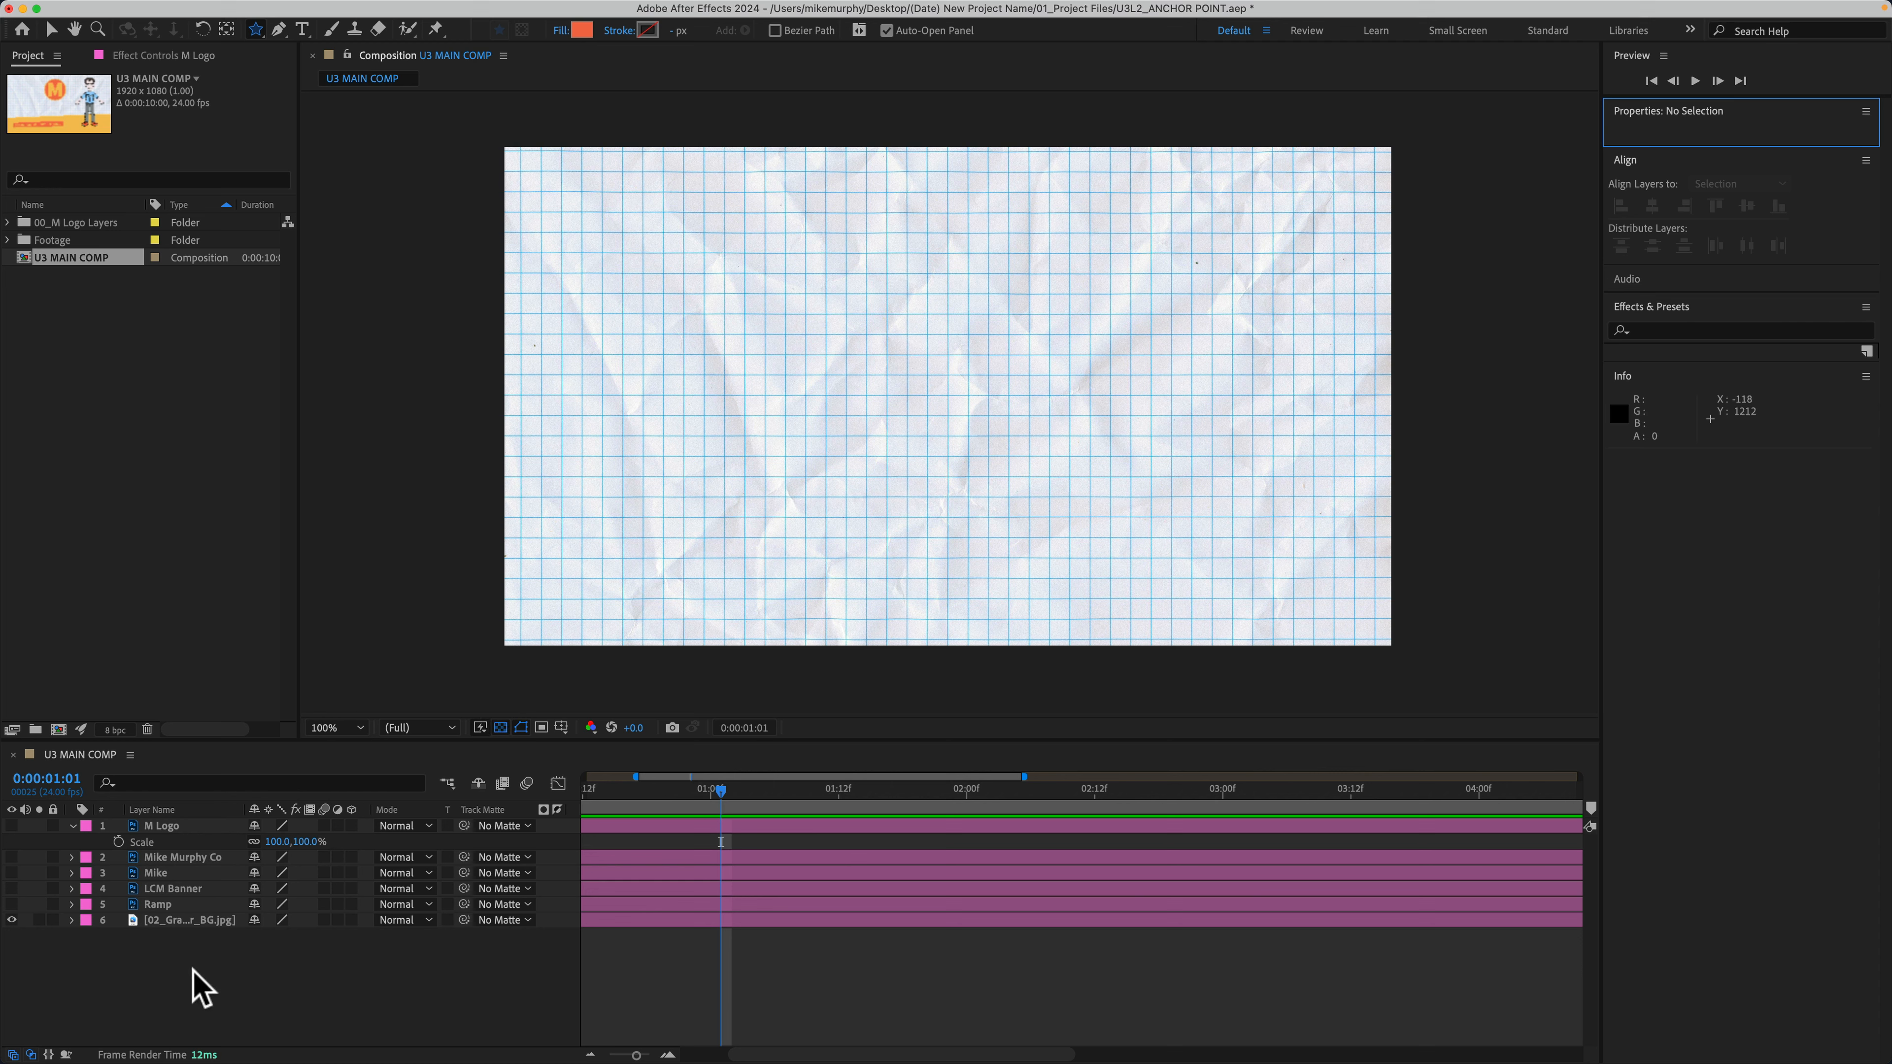
left_click(255, 26)
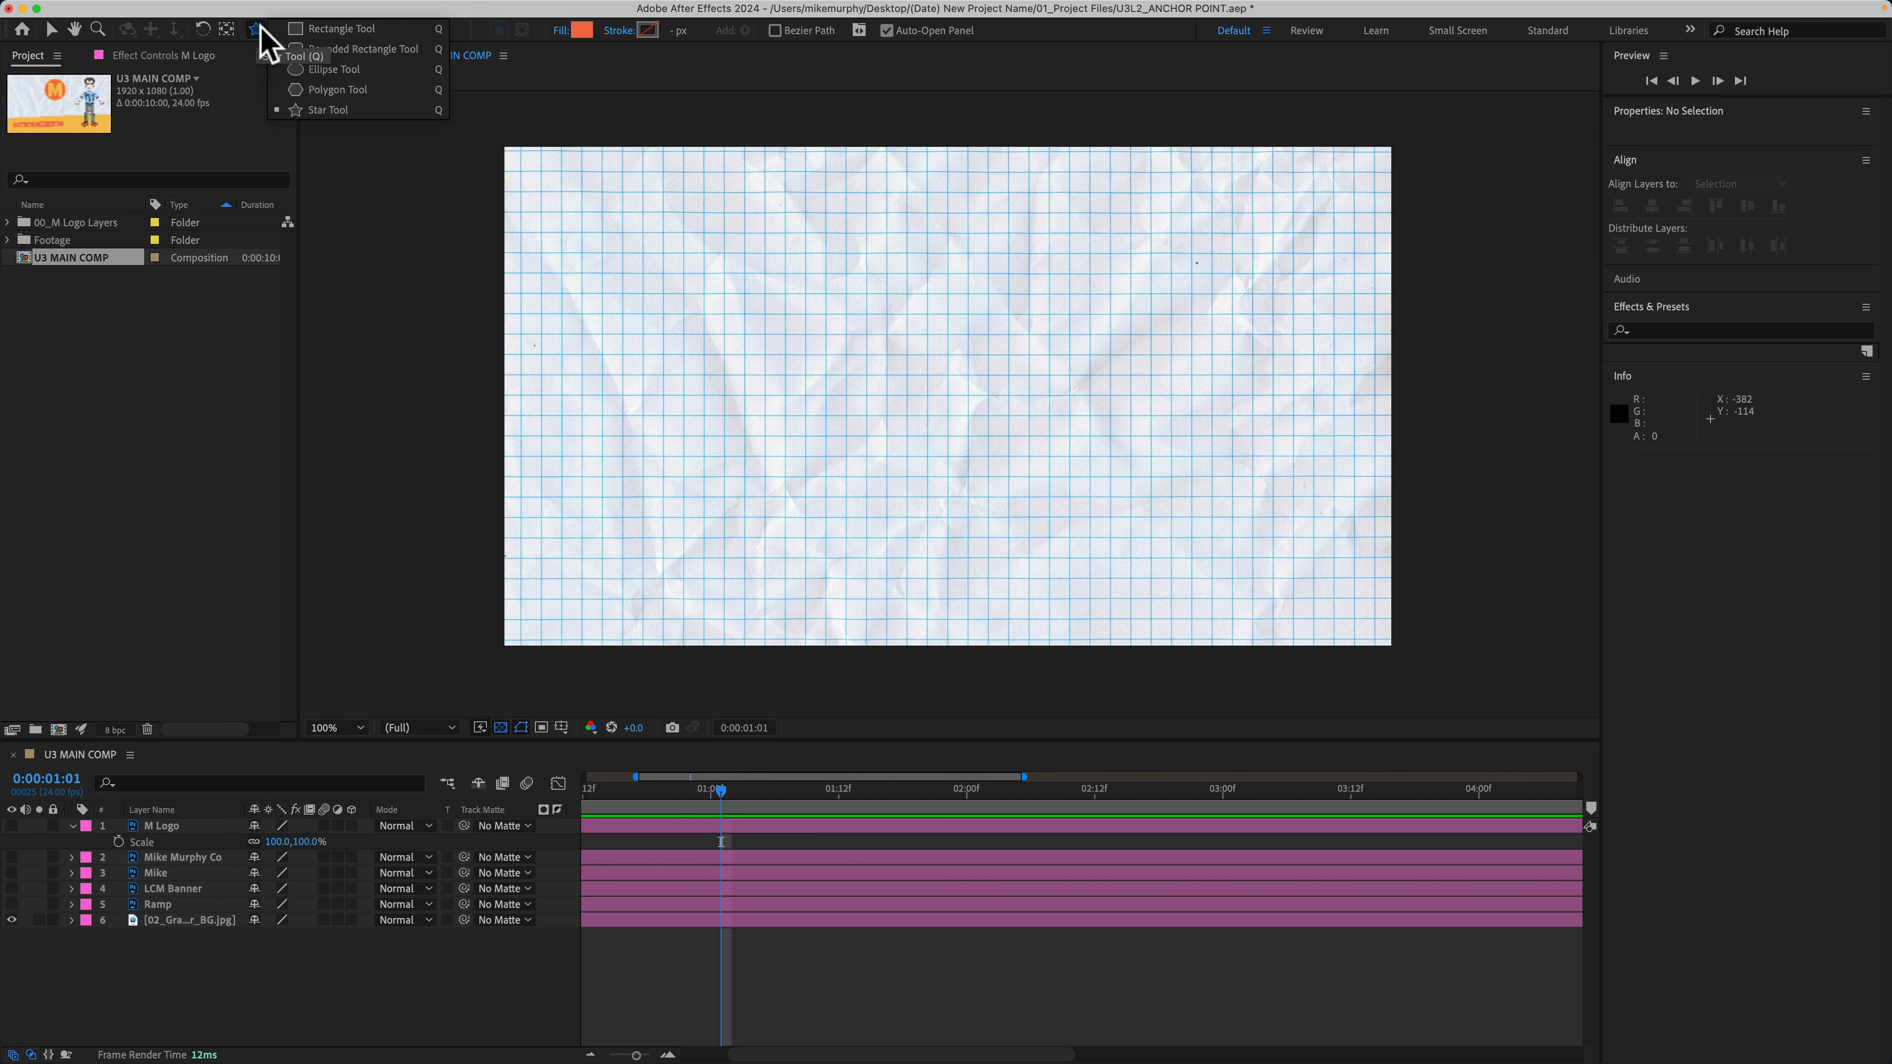
left_click(179, 961)
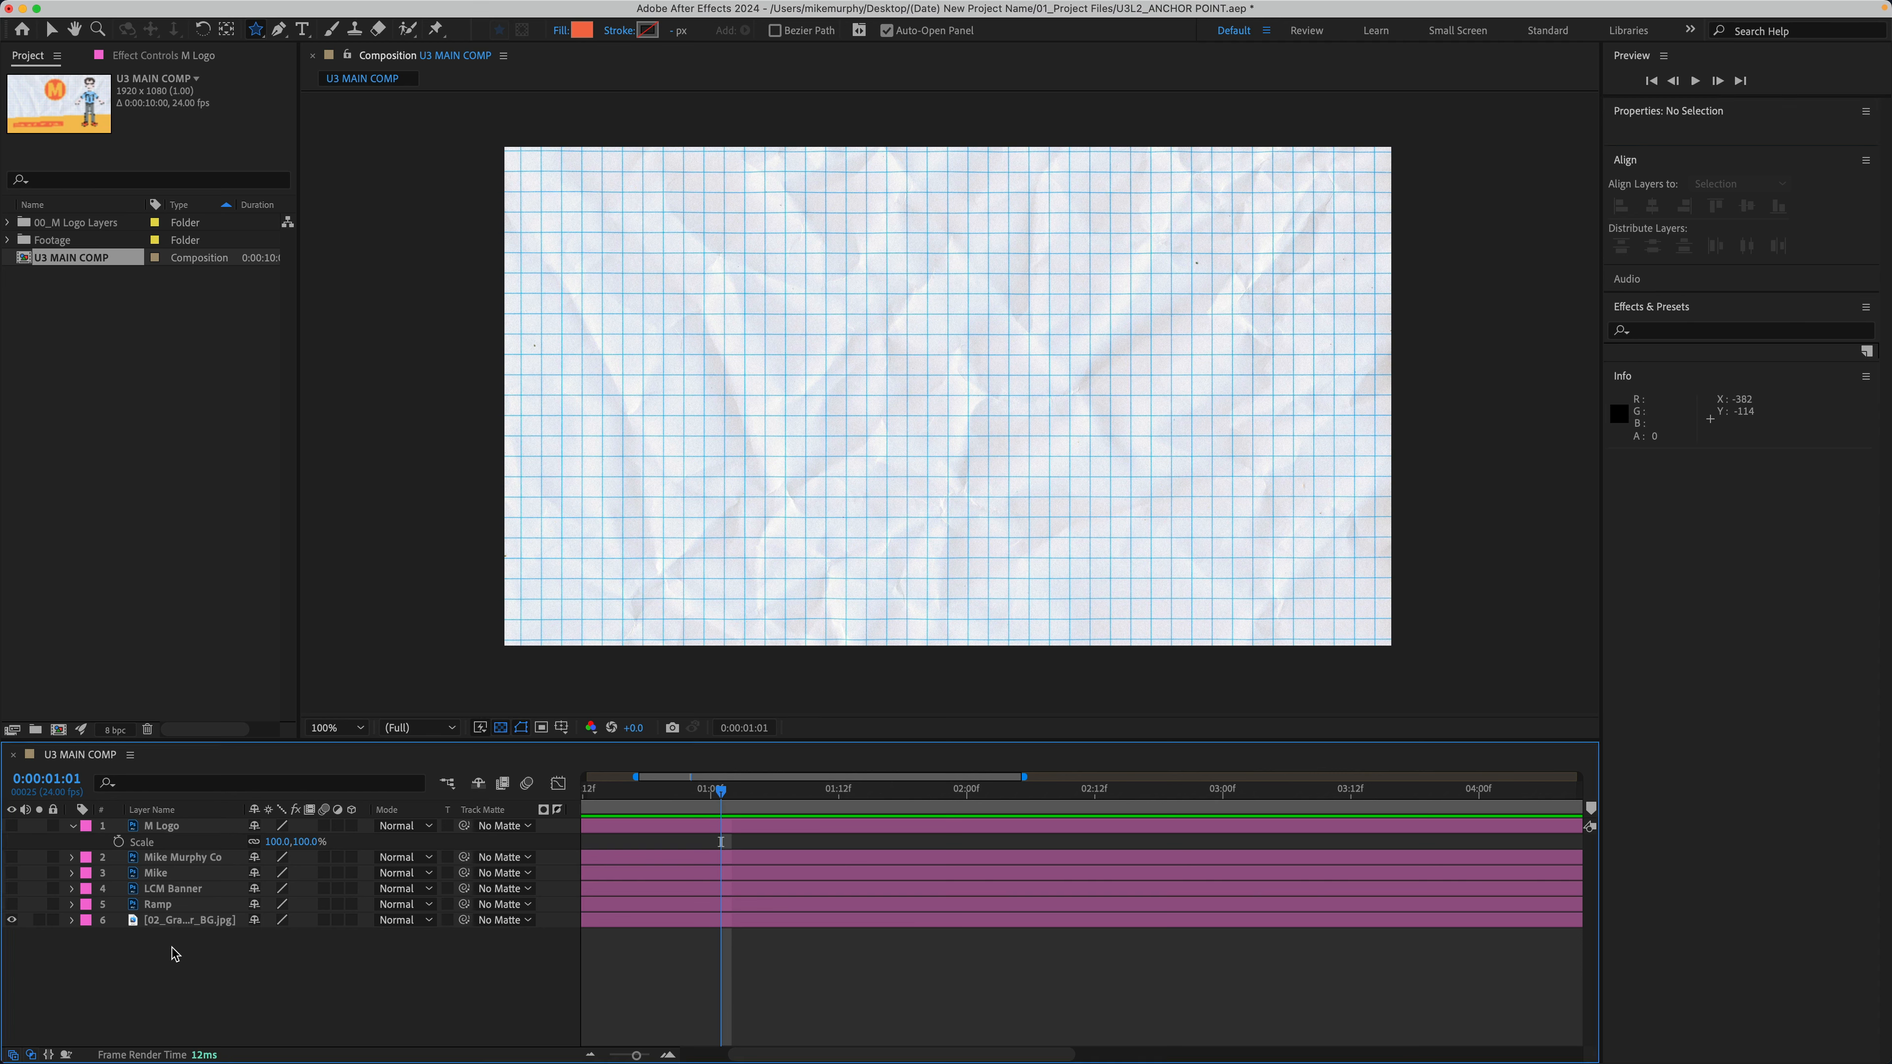
key("super+z")
left_click_drag(256, 29, 313, 119)
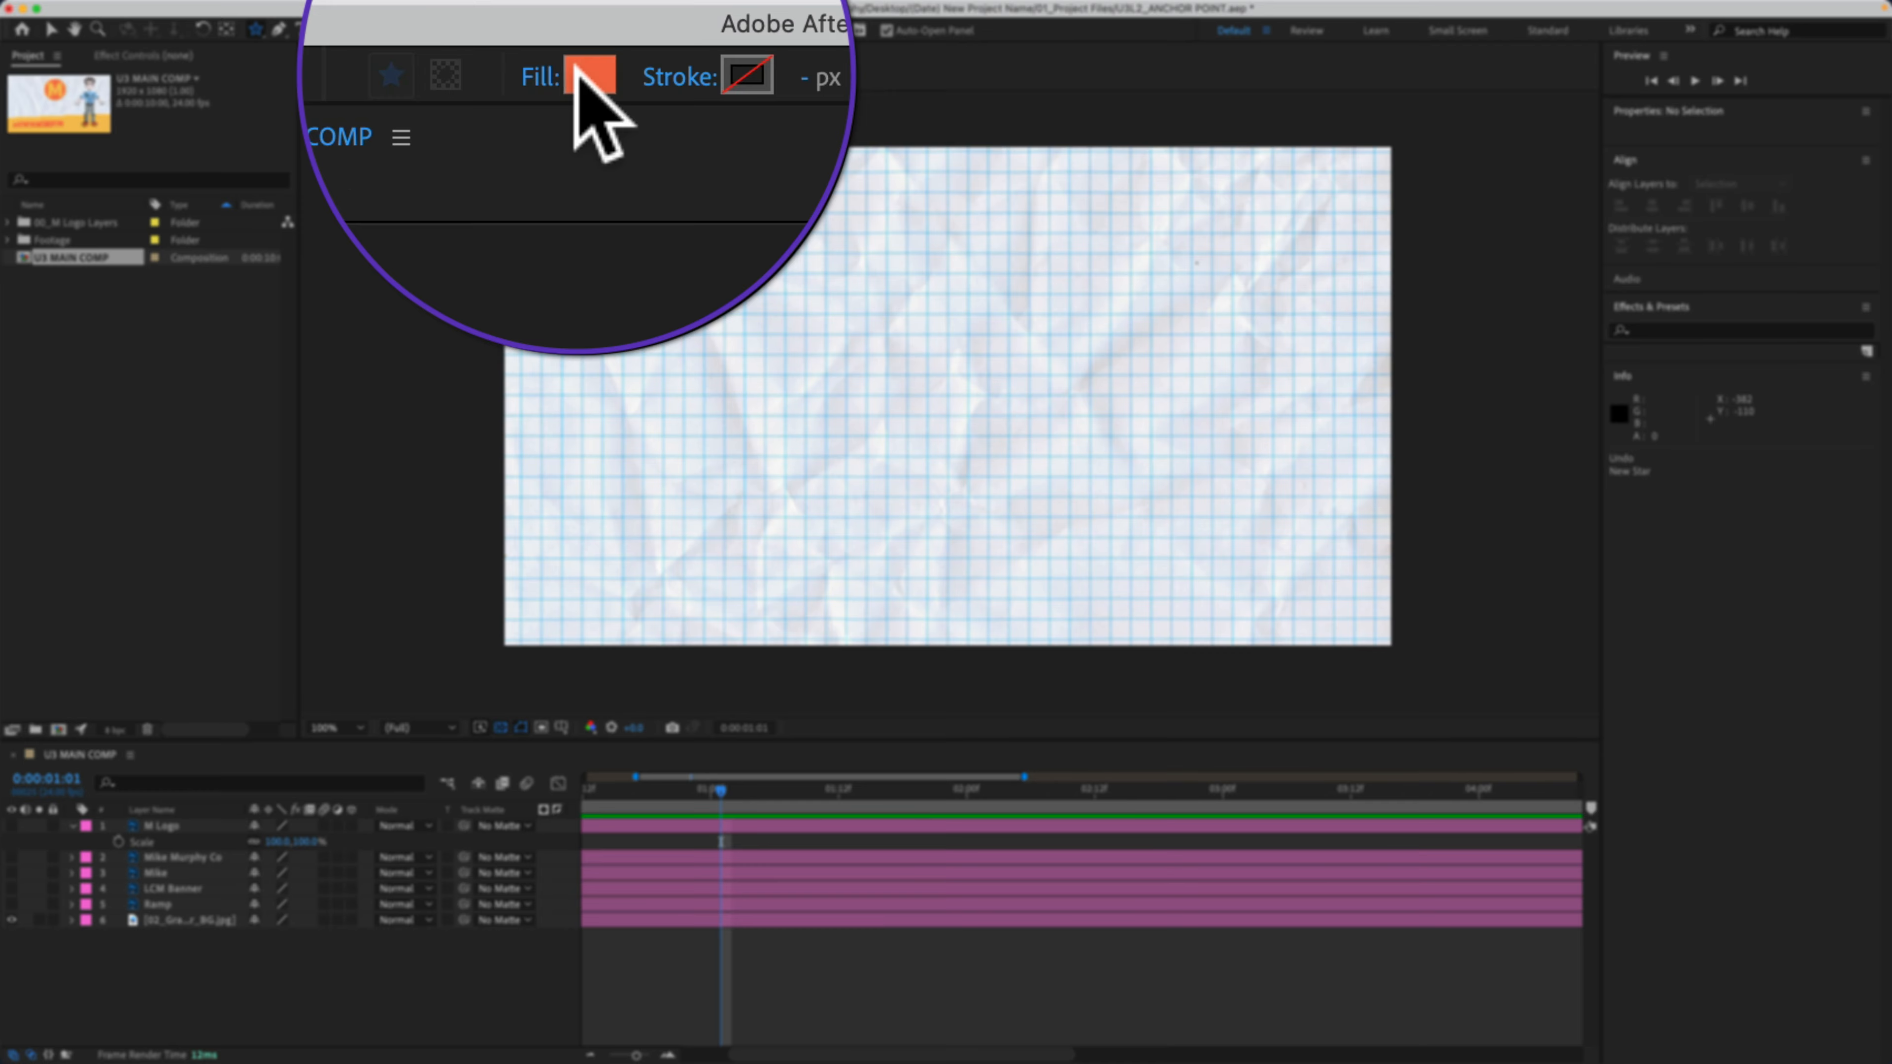
left_click(582, 30)
left_click(1132, 458)
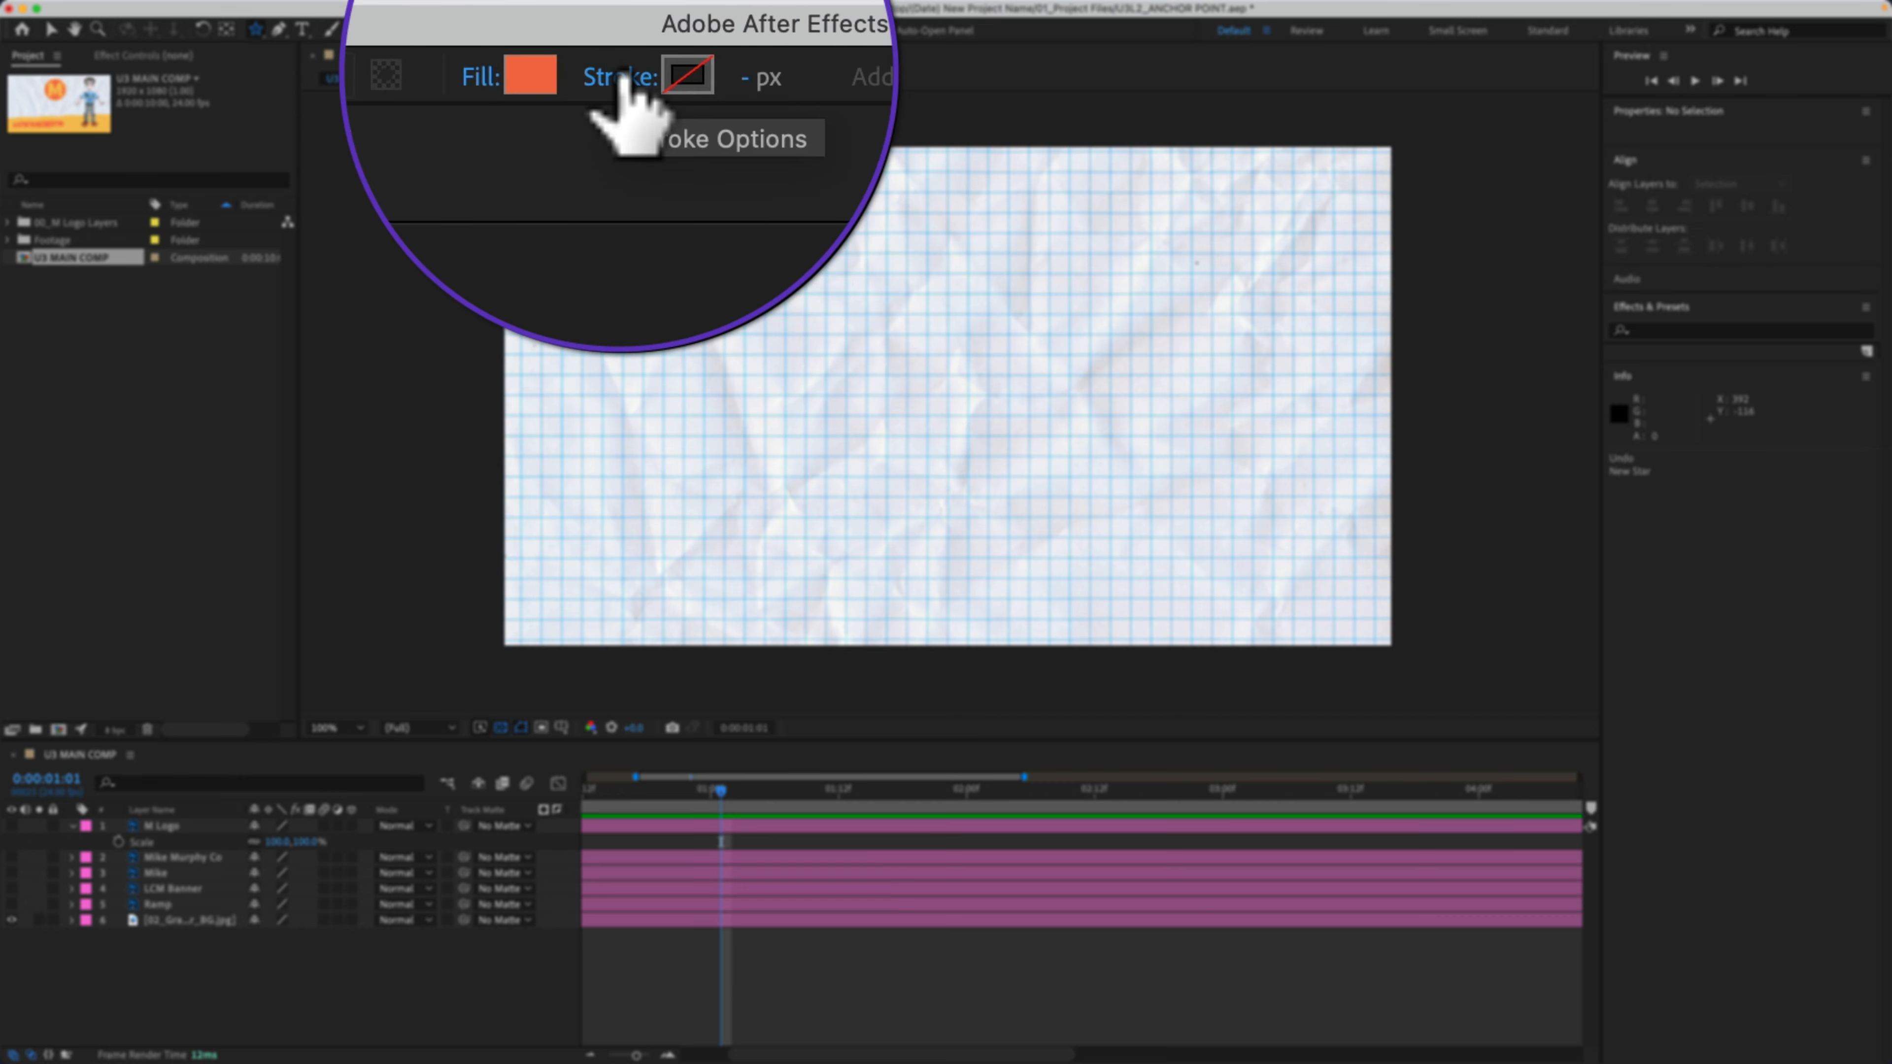
- Set the shape stroke to None and draw an orange five-pointed star, outer radius about 239, in the upper-left area of the composition
left_click(622, 30)
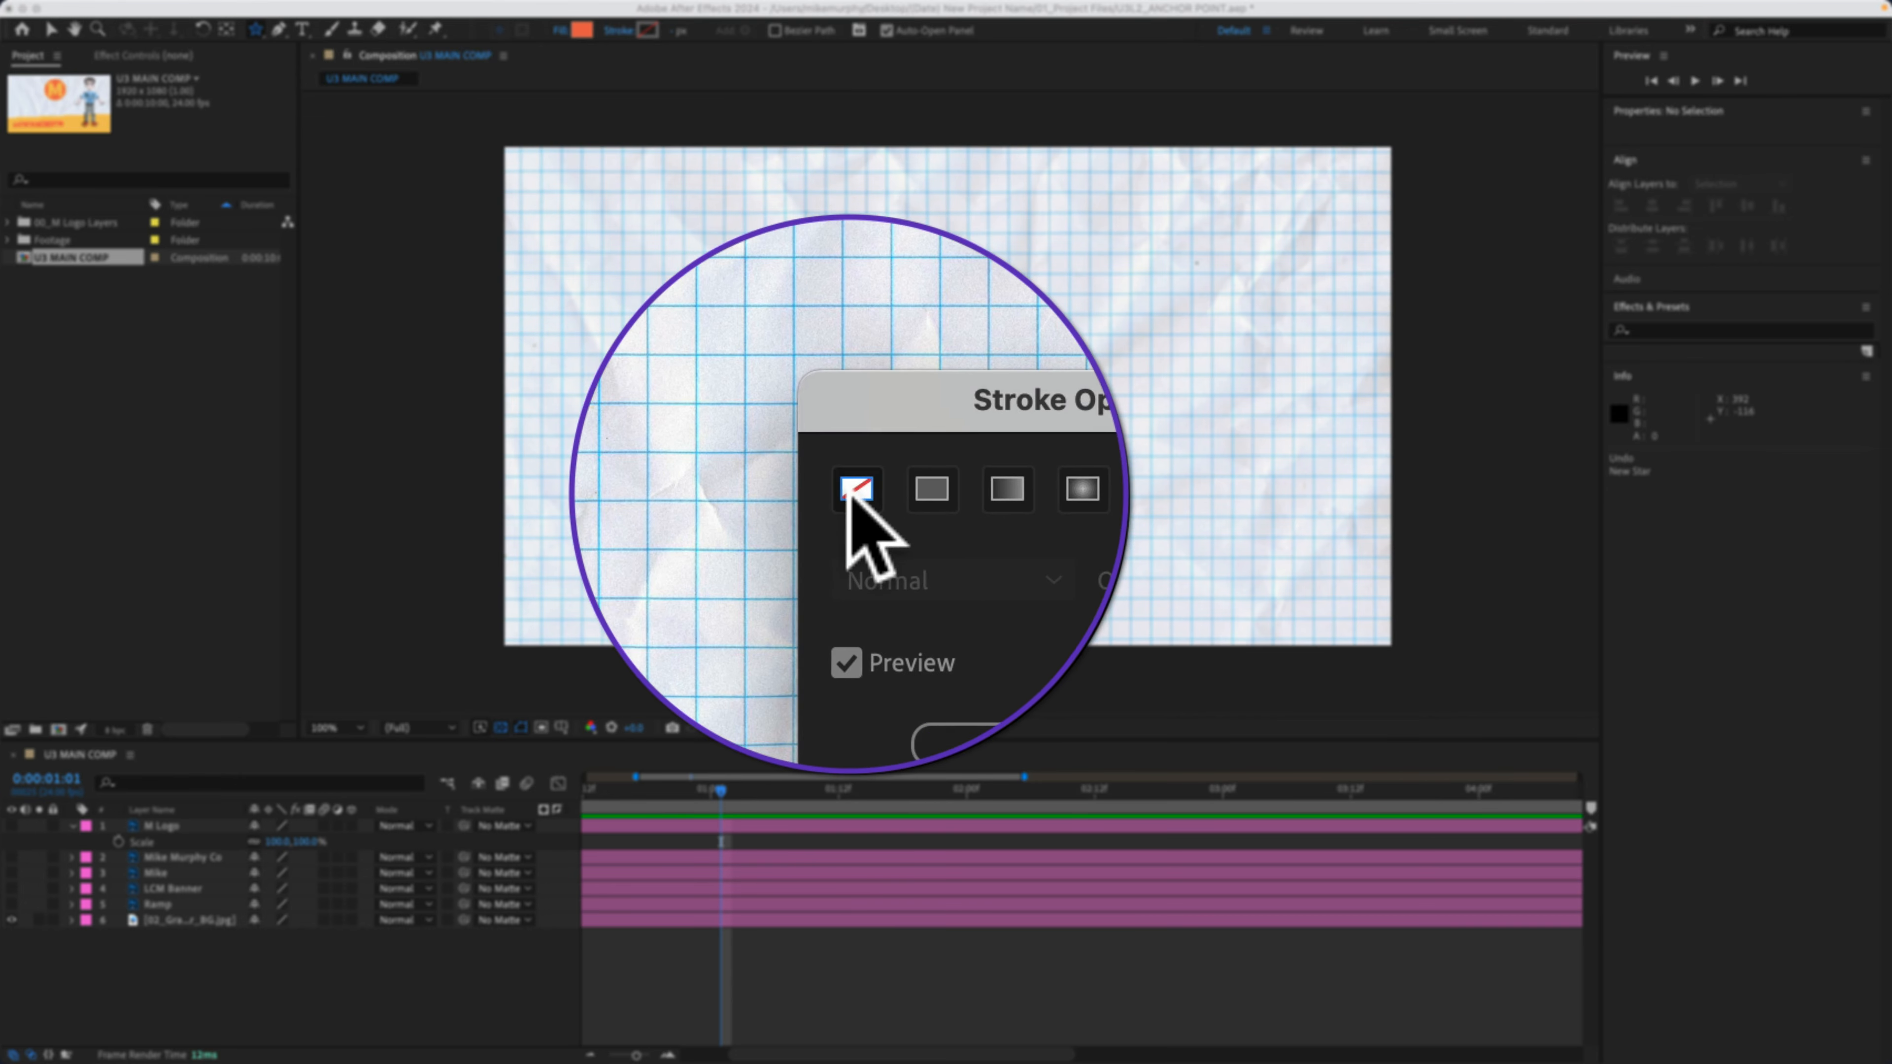
left_click(916, 598)
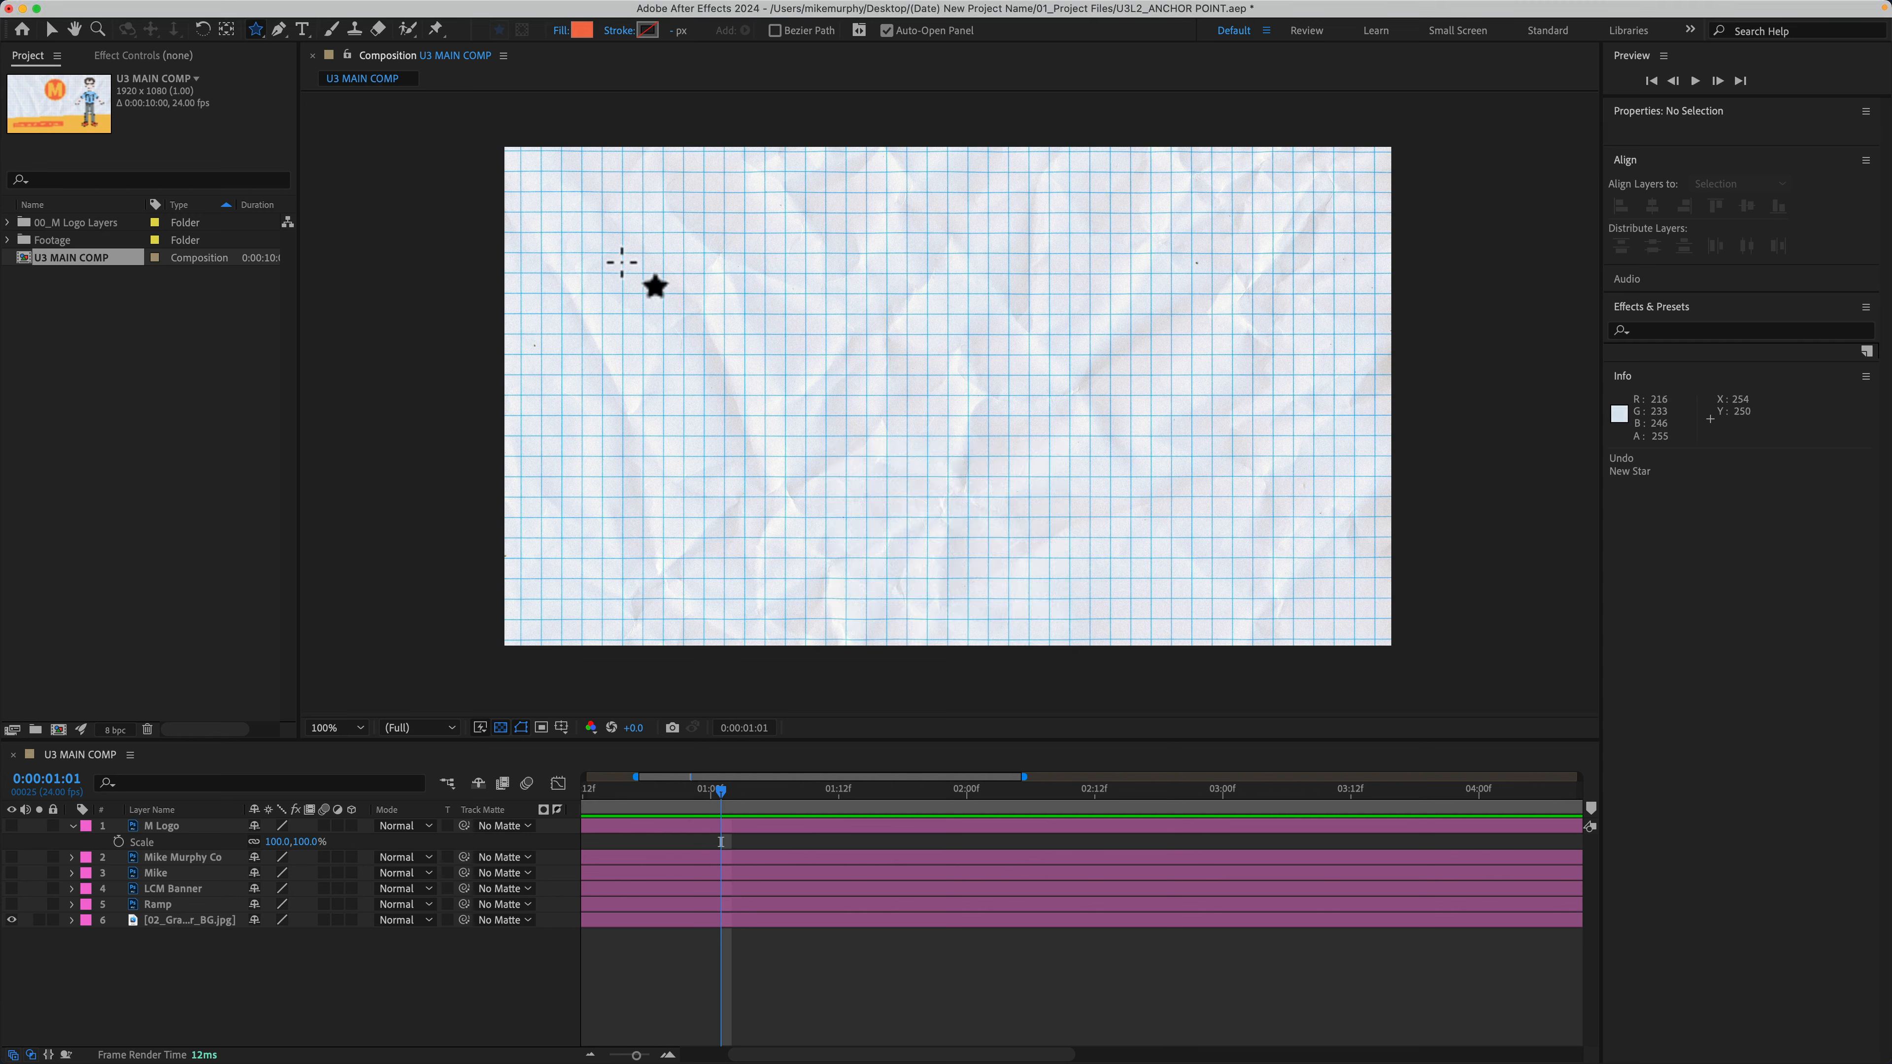
mouse_move(615, 248)
left_mouse_down()
mouse_move(700, 332)
mouse_move(794, 359)
mouse_move(778, 380)
mouse_move(1096, 369)
left_mouse_up()
key("space")
left_click_drag(1235, 419, 747, 380)
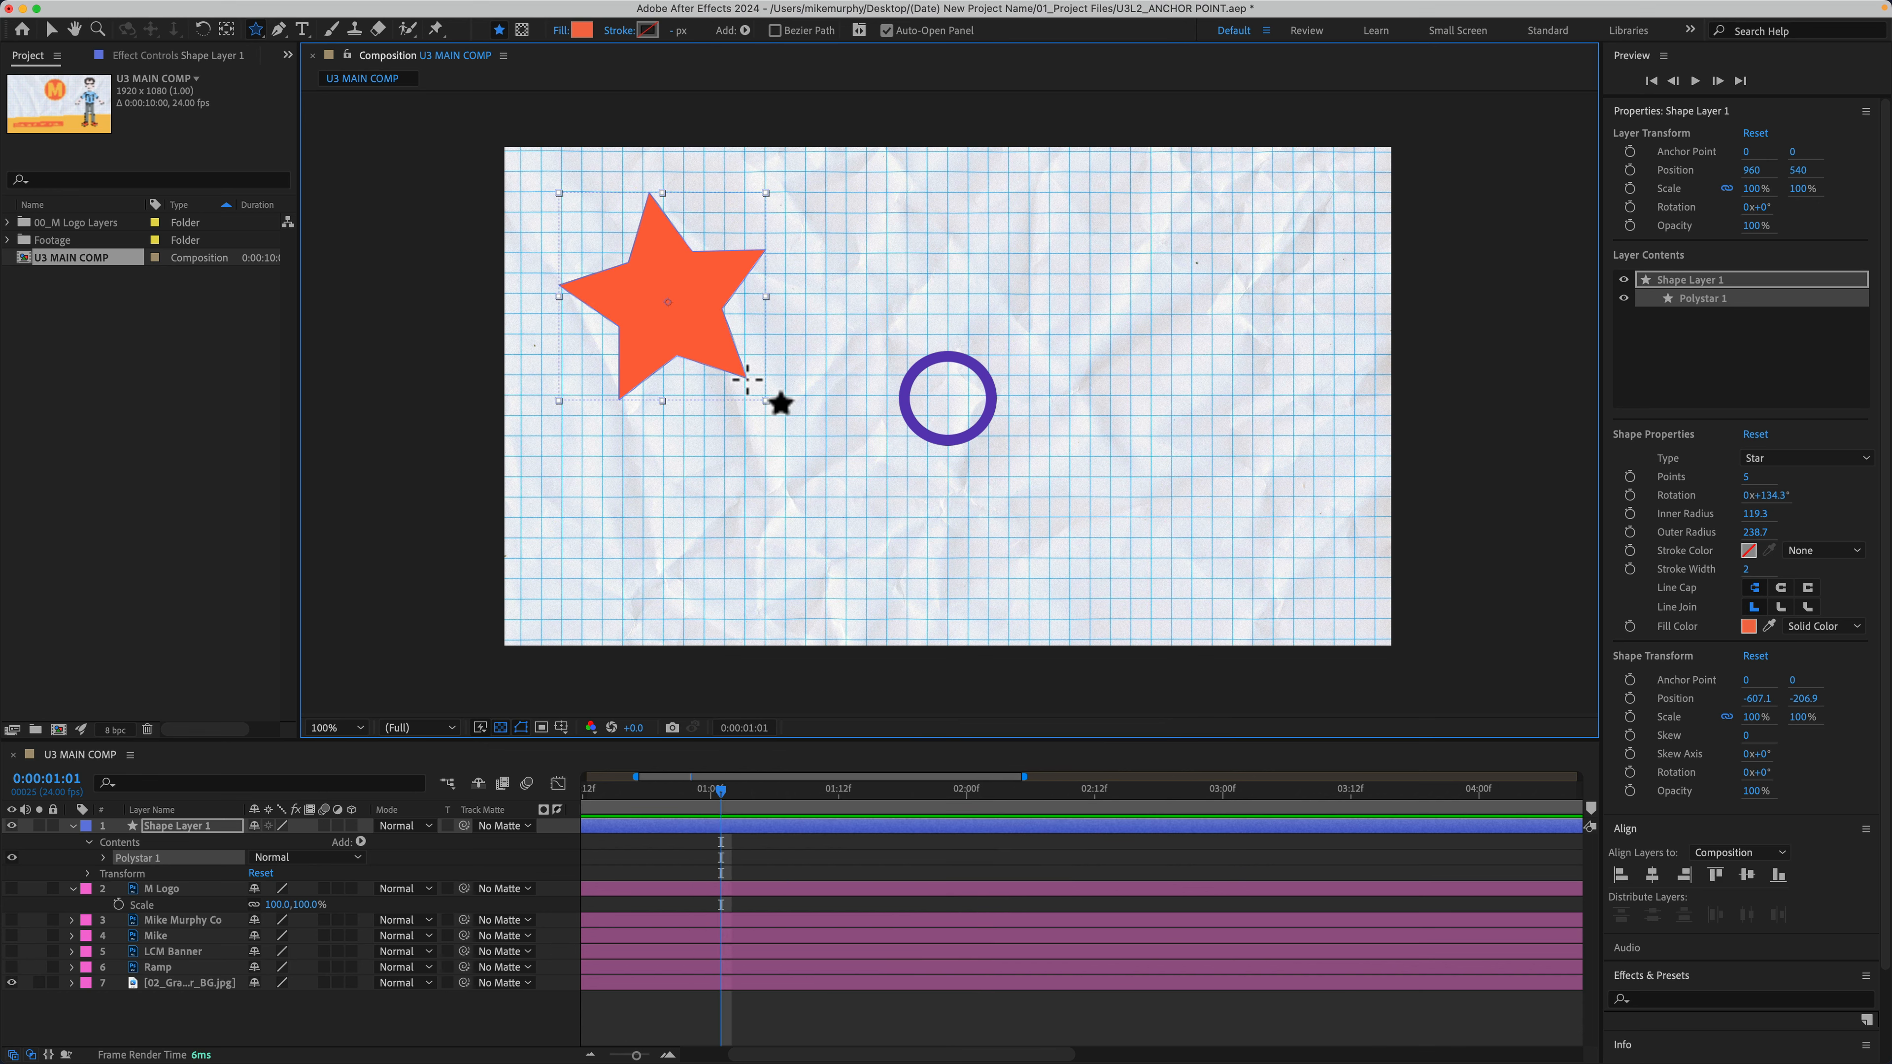
- Try rotating the star's shape layer around its anchor point and delete the layer
left_click(51, 28)
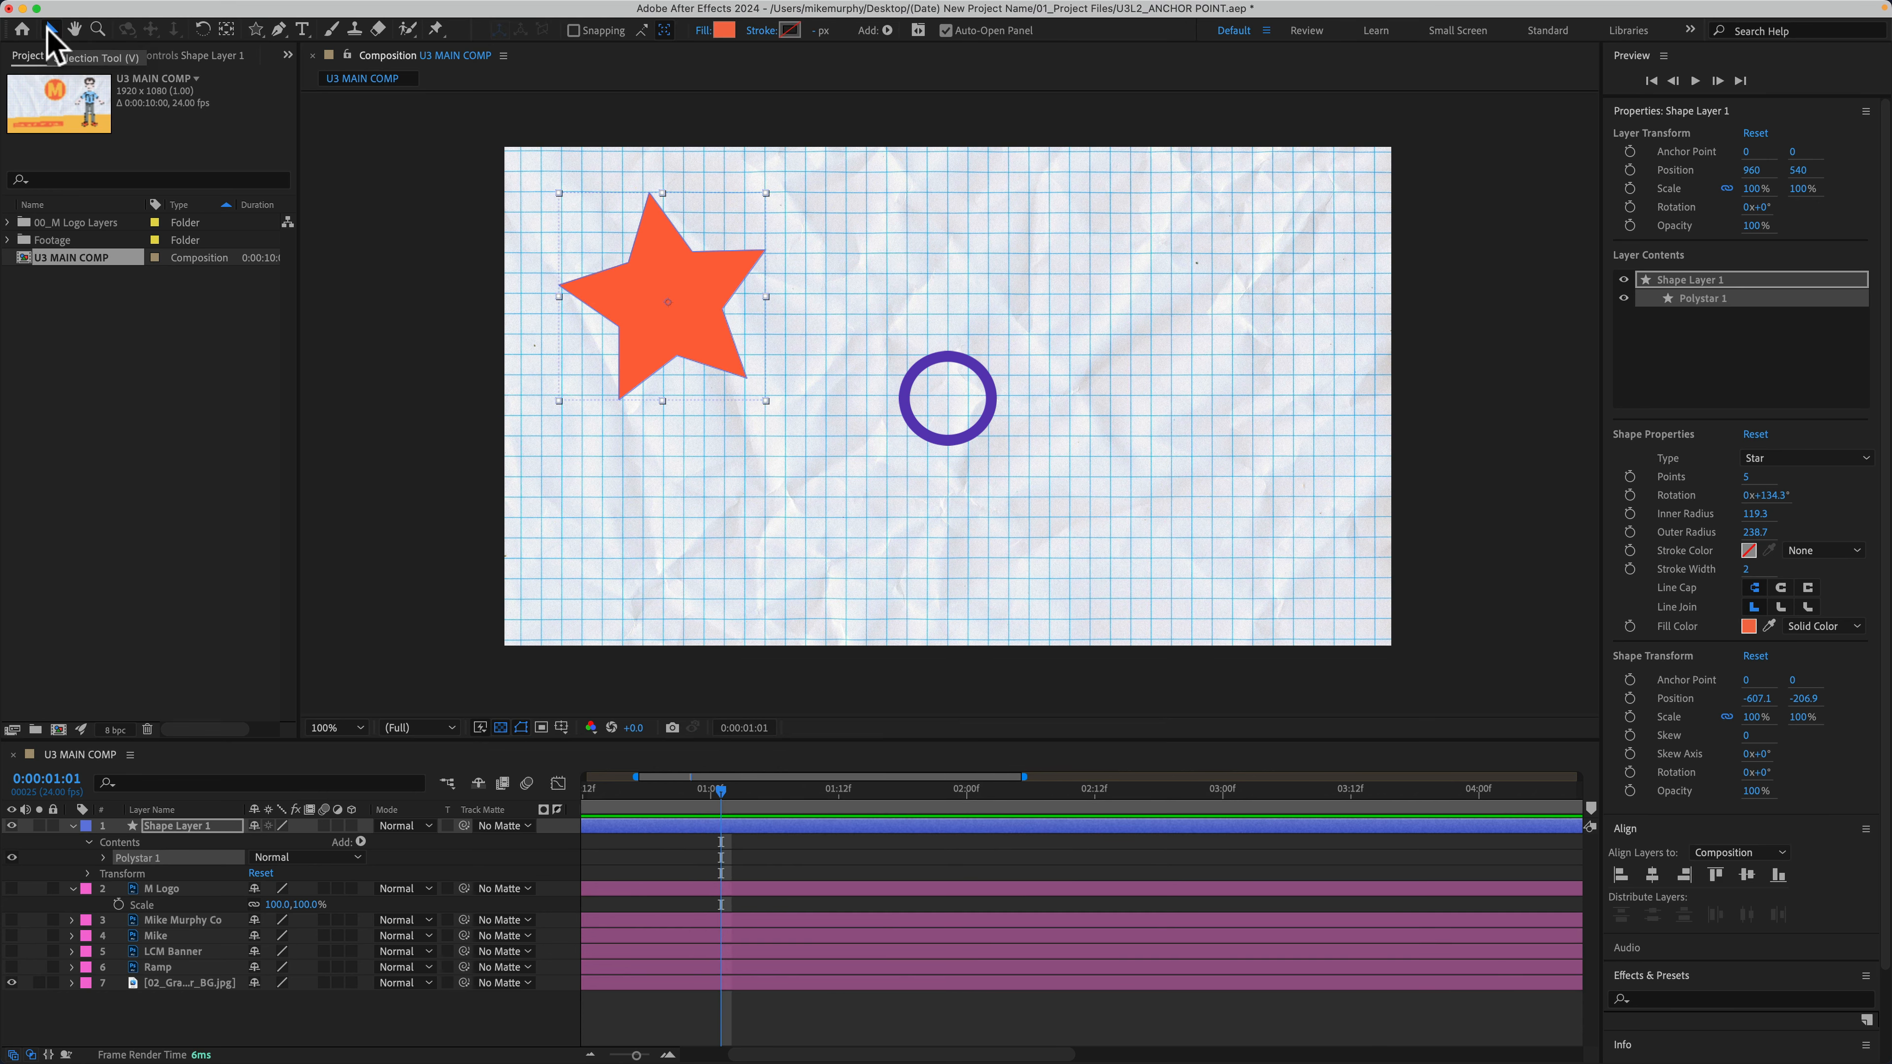
left_click(398, 242)
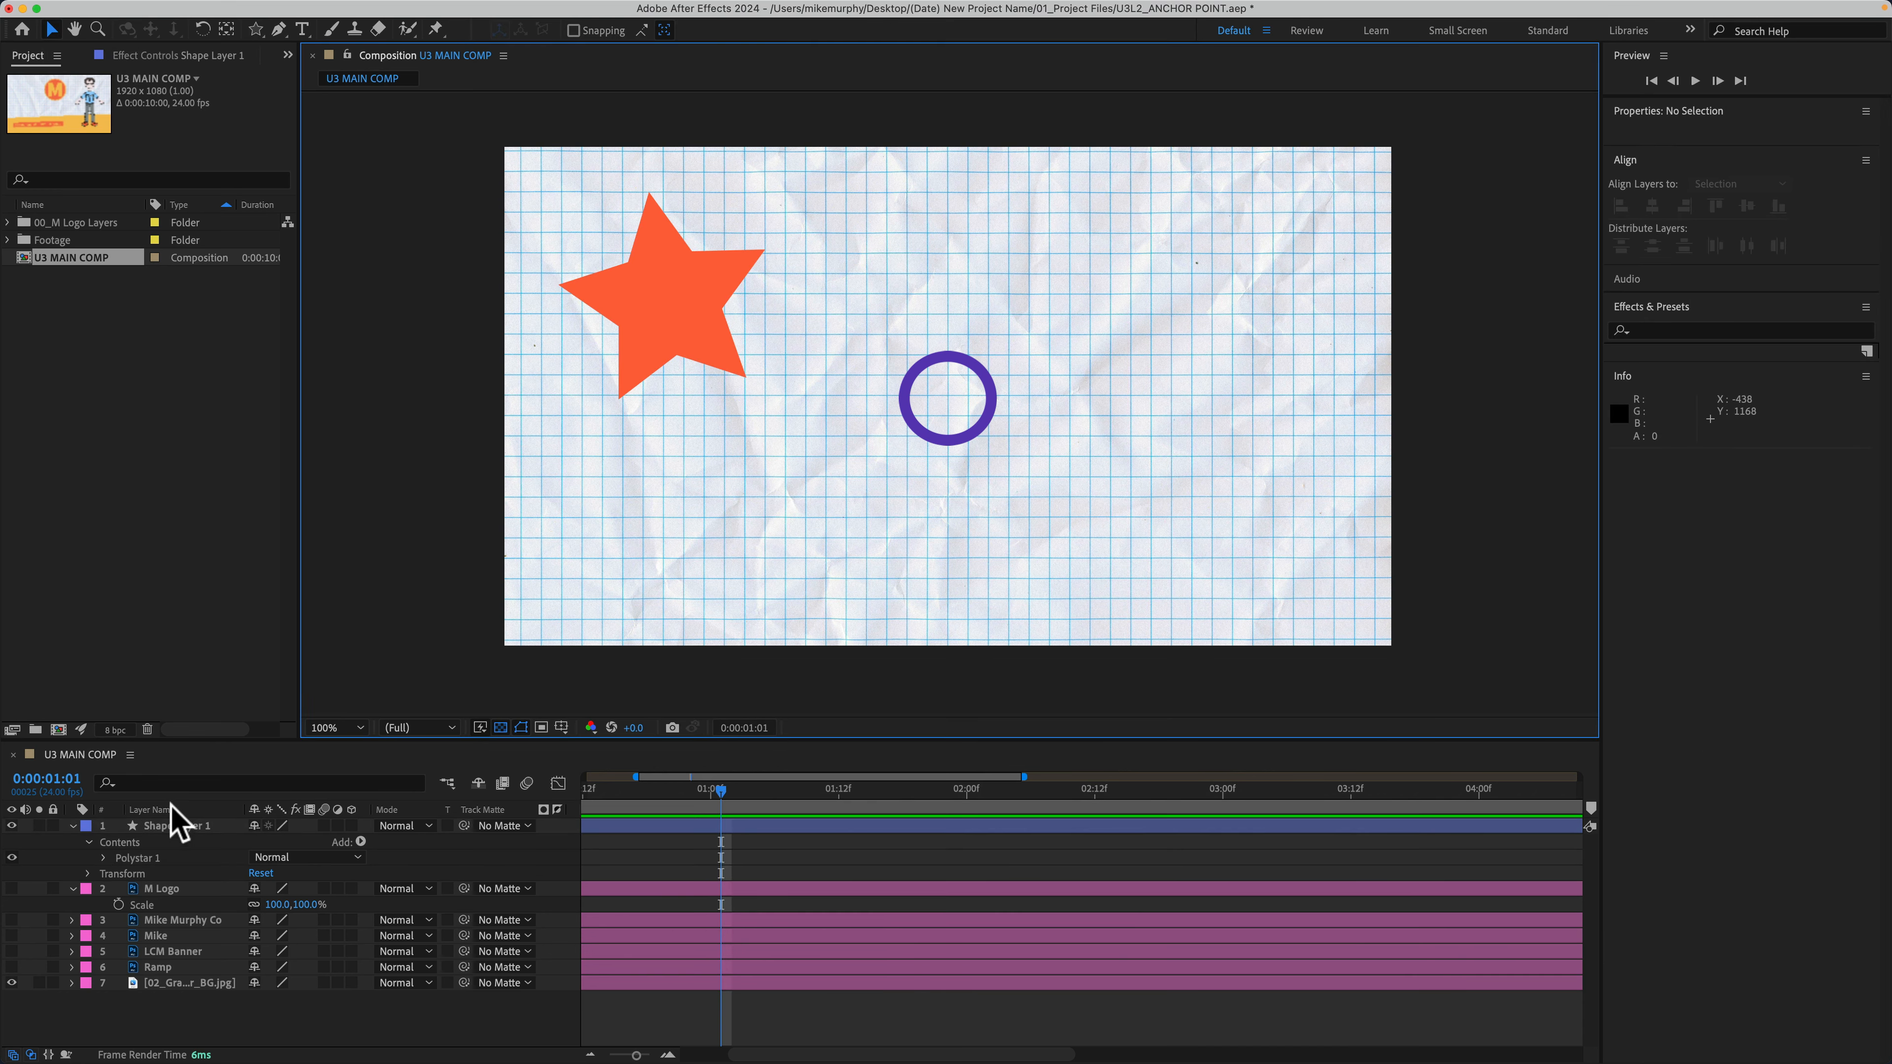
left_click(167, 825)
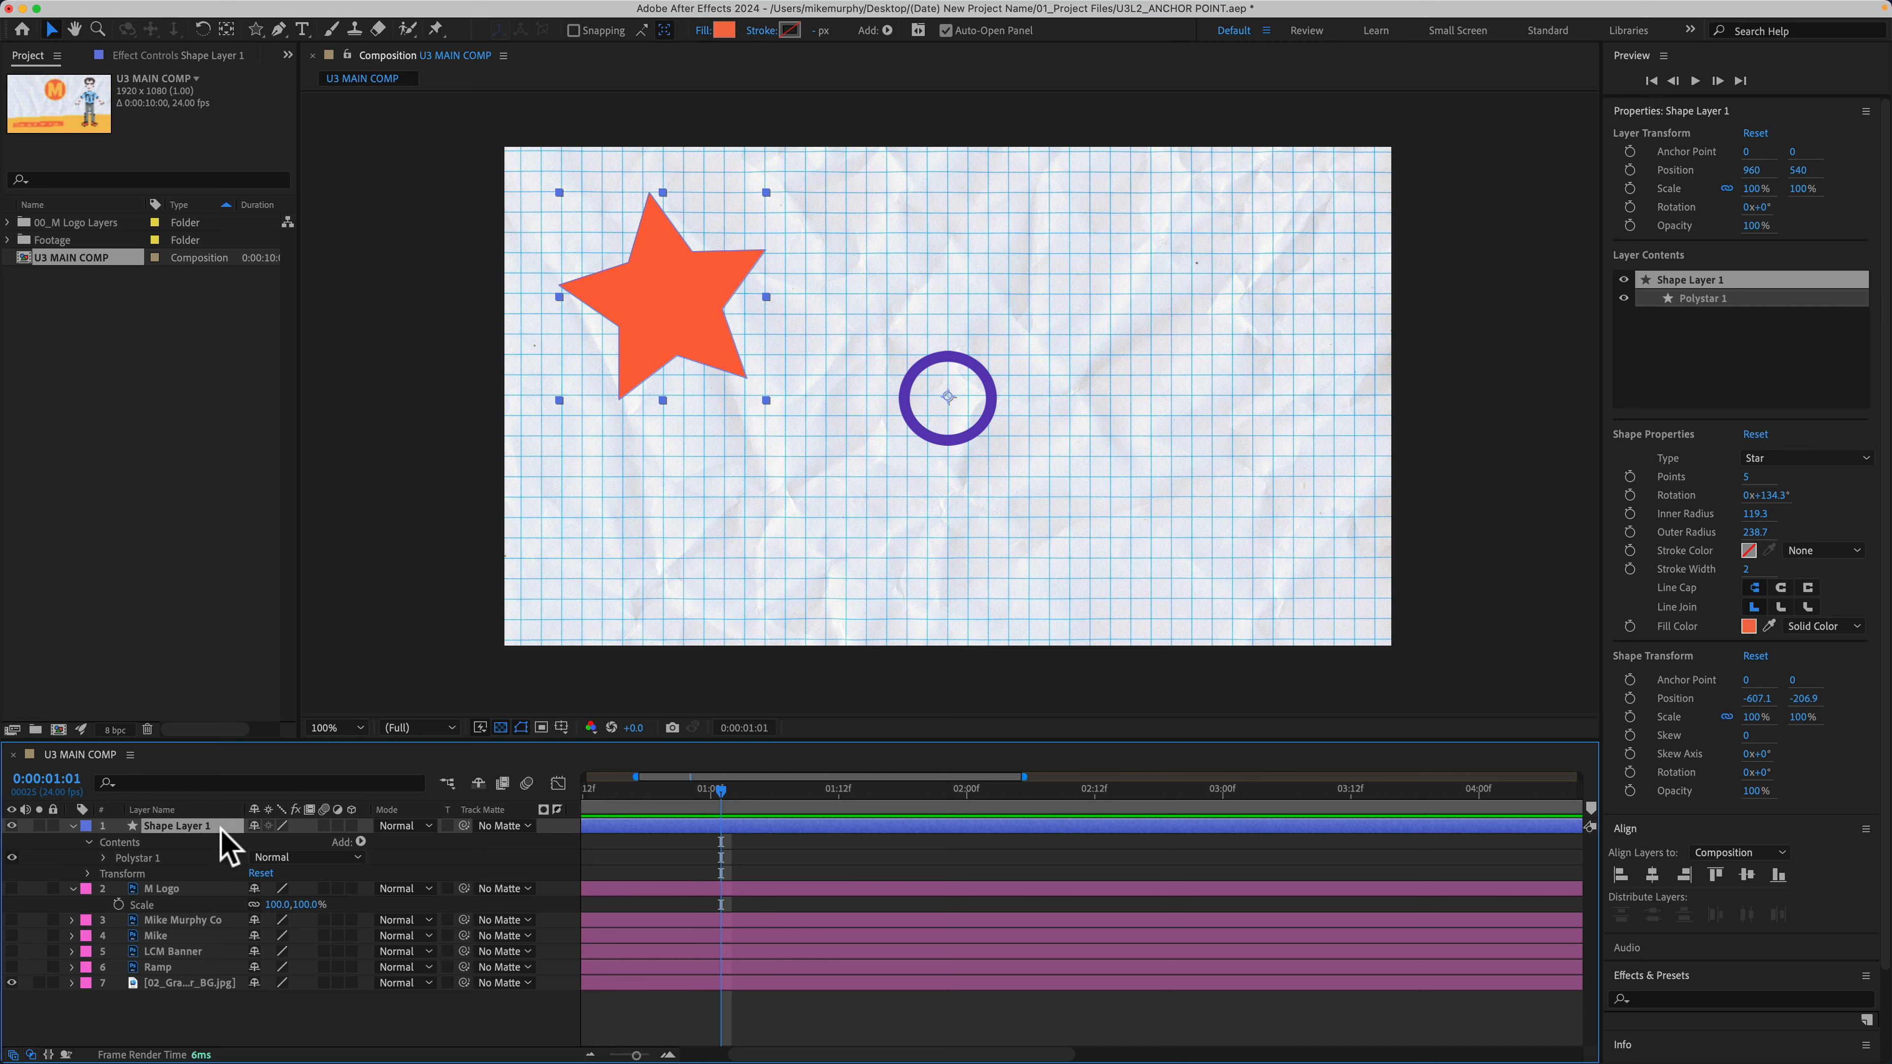
key("r")
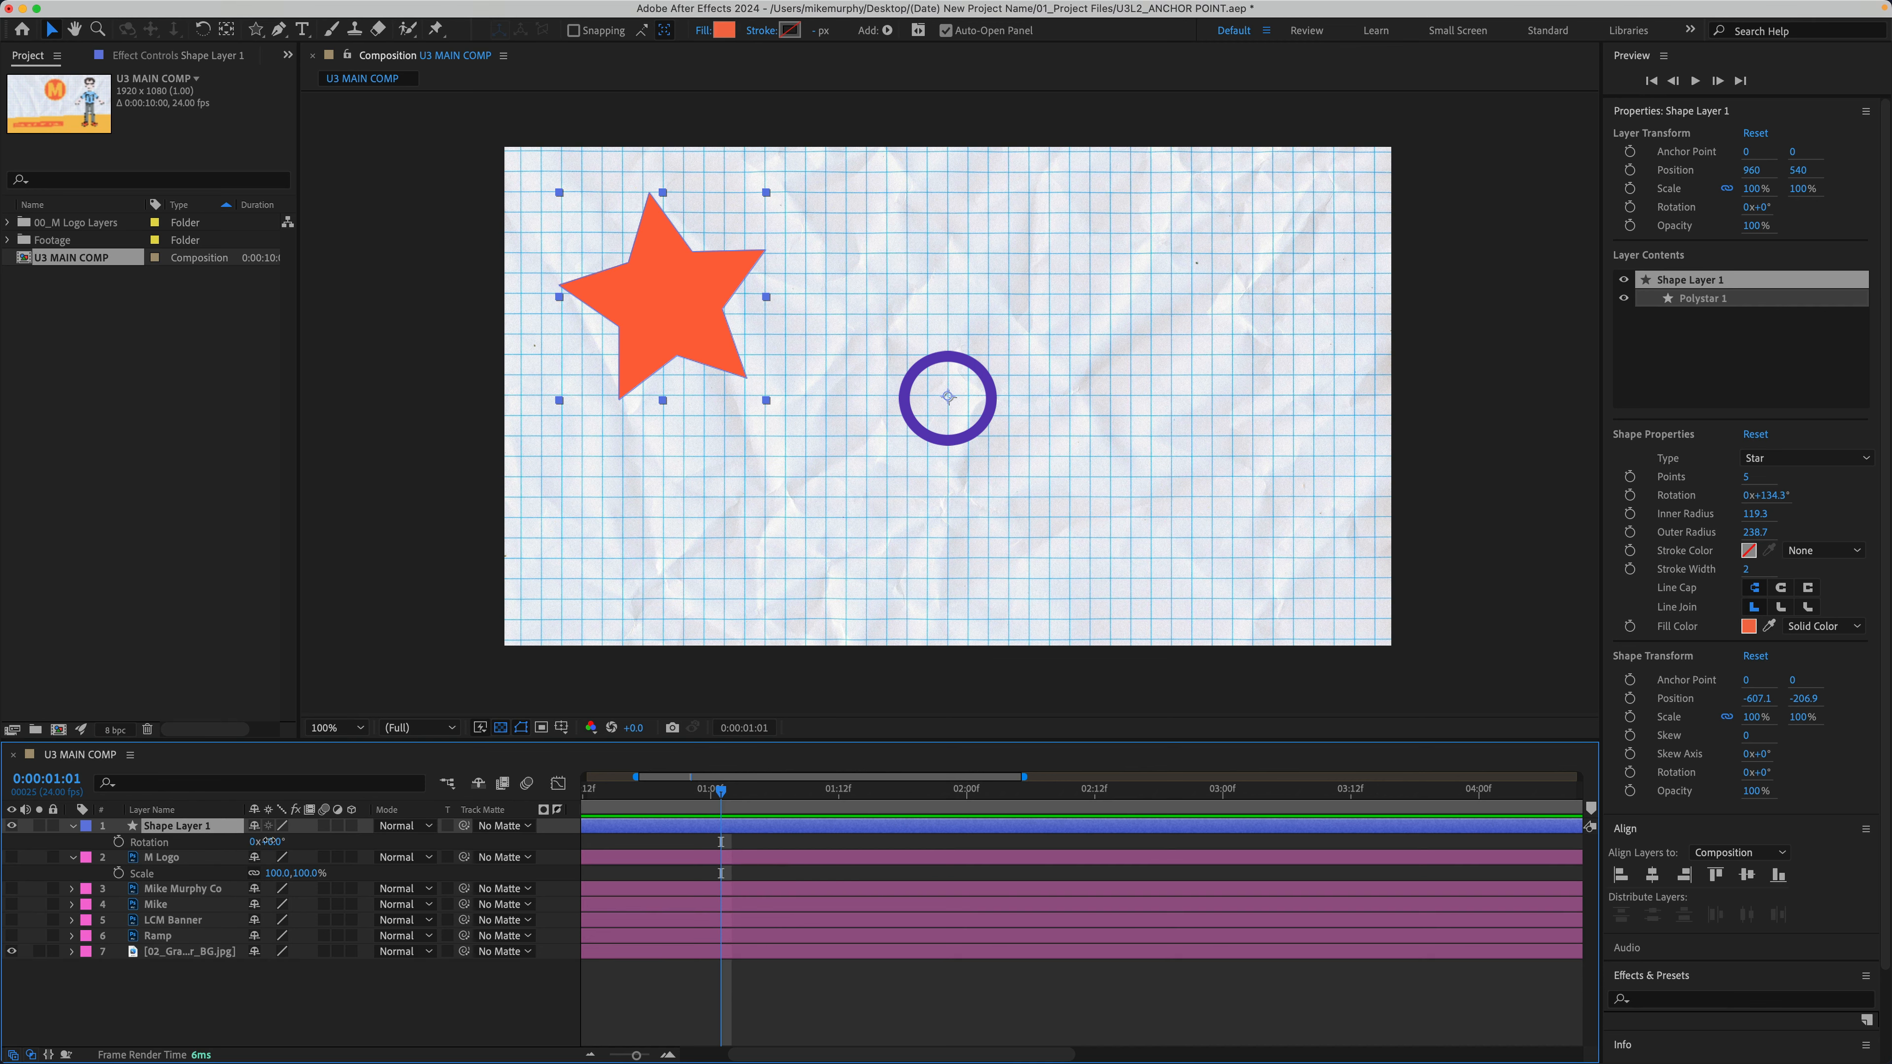
left_click_drag(268, 842, 185, 872)
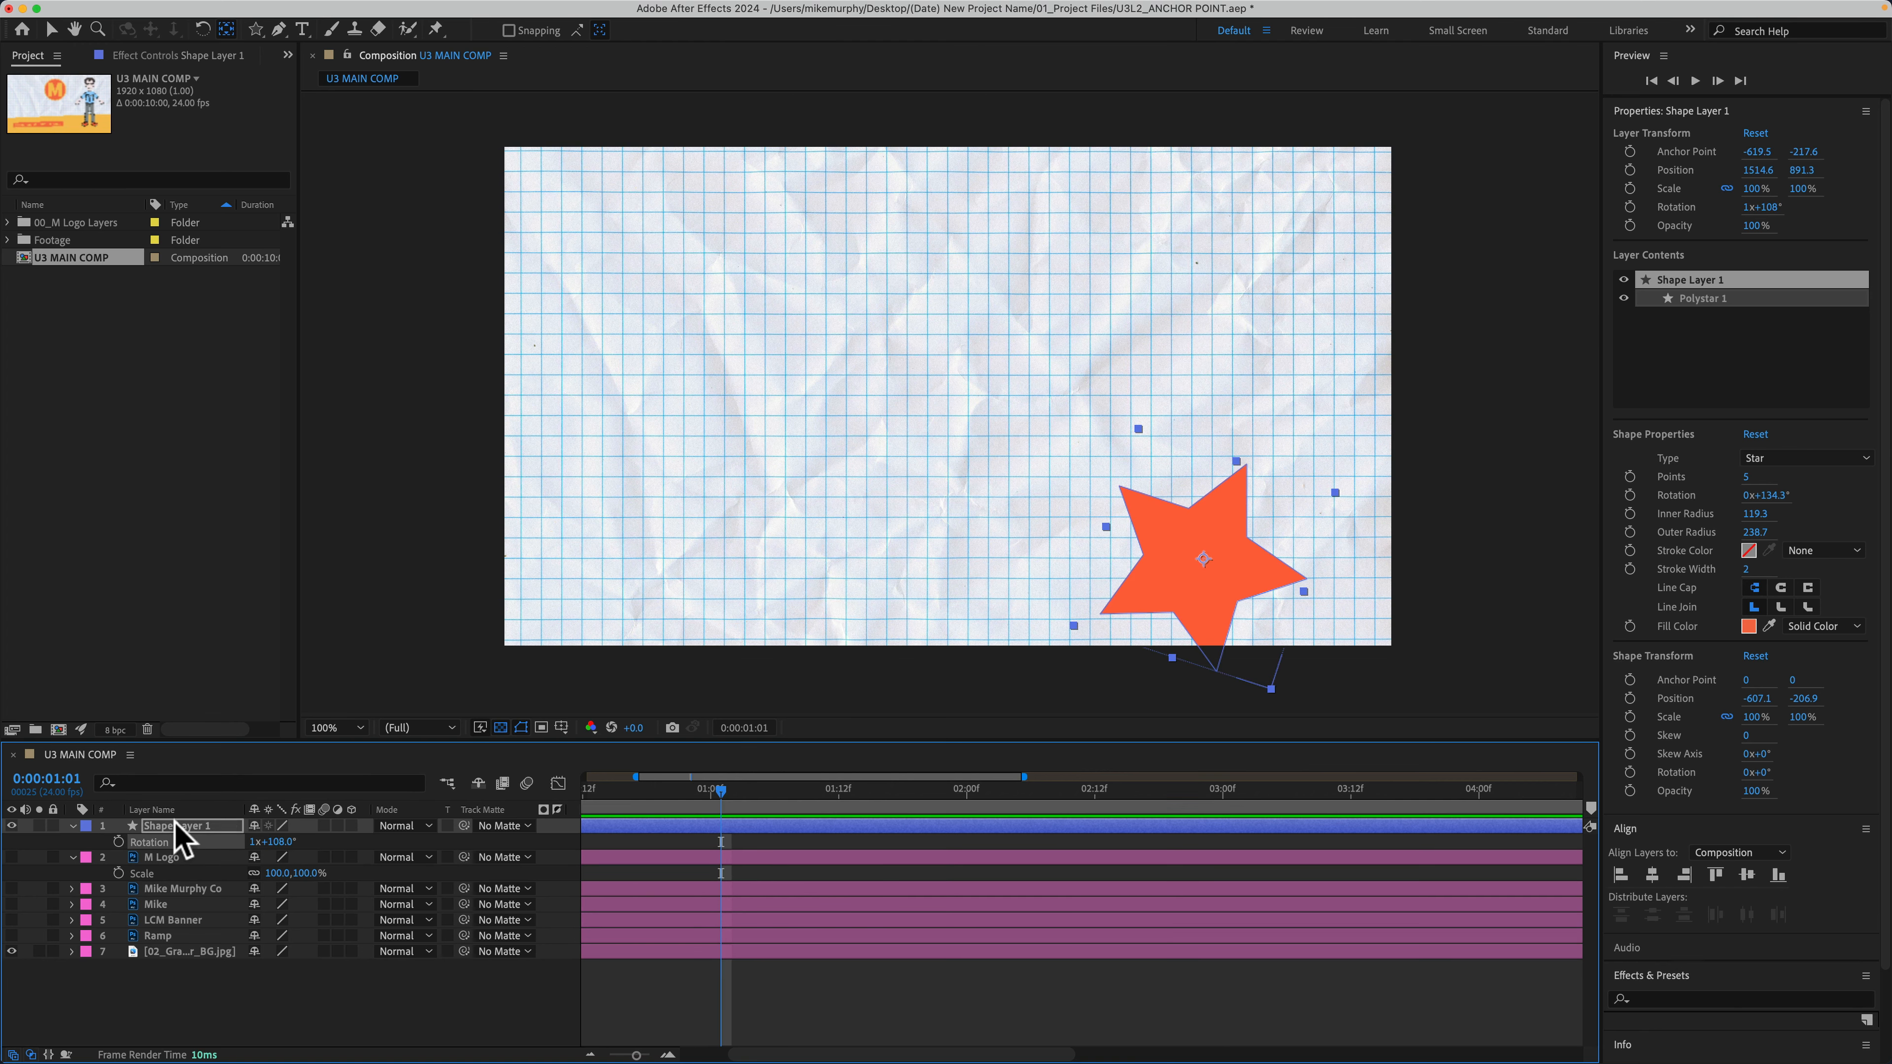
left_click(177, 826)
key("Delete")
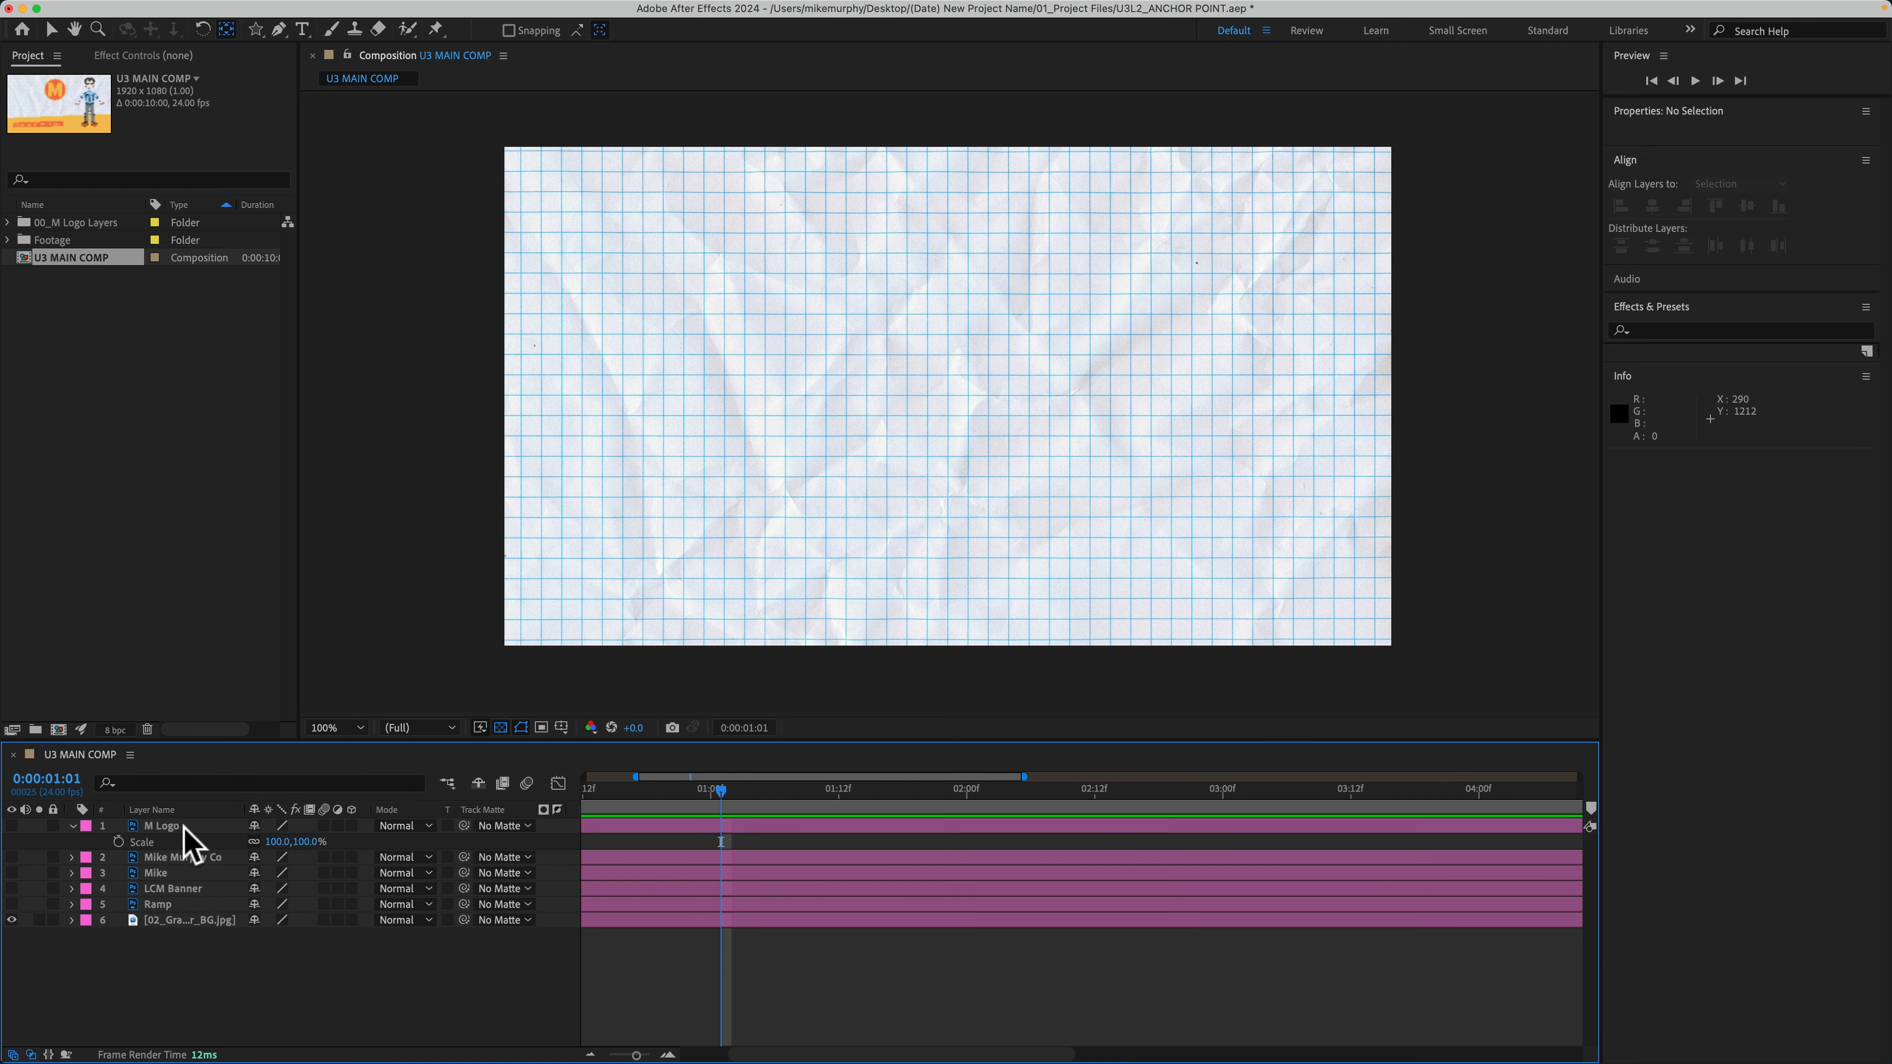
- Draw an orange pentagon, outer radius about 195, in the composition's lower-right area with the Polygon tool and select its layer
left_click(256, 29)
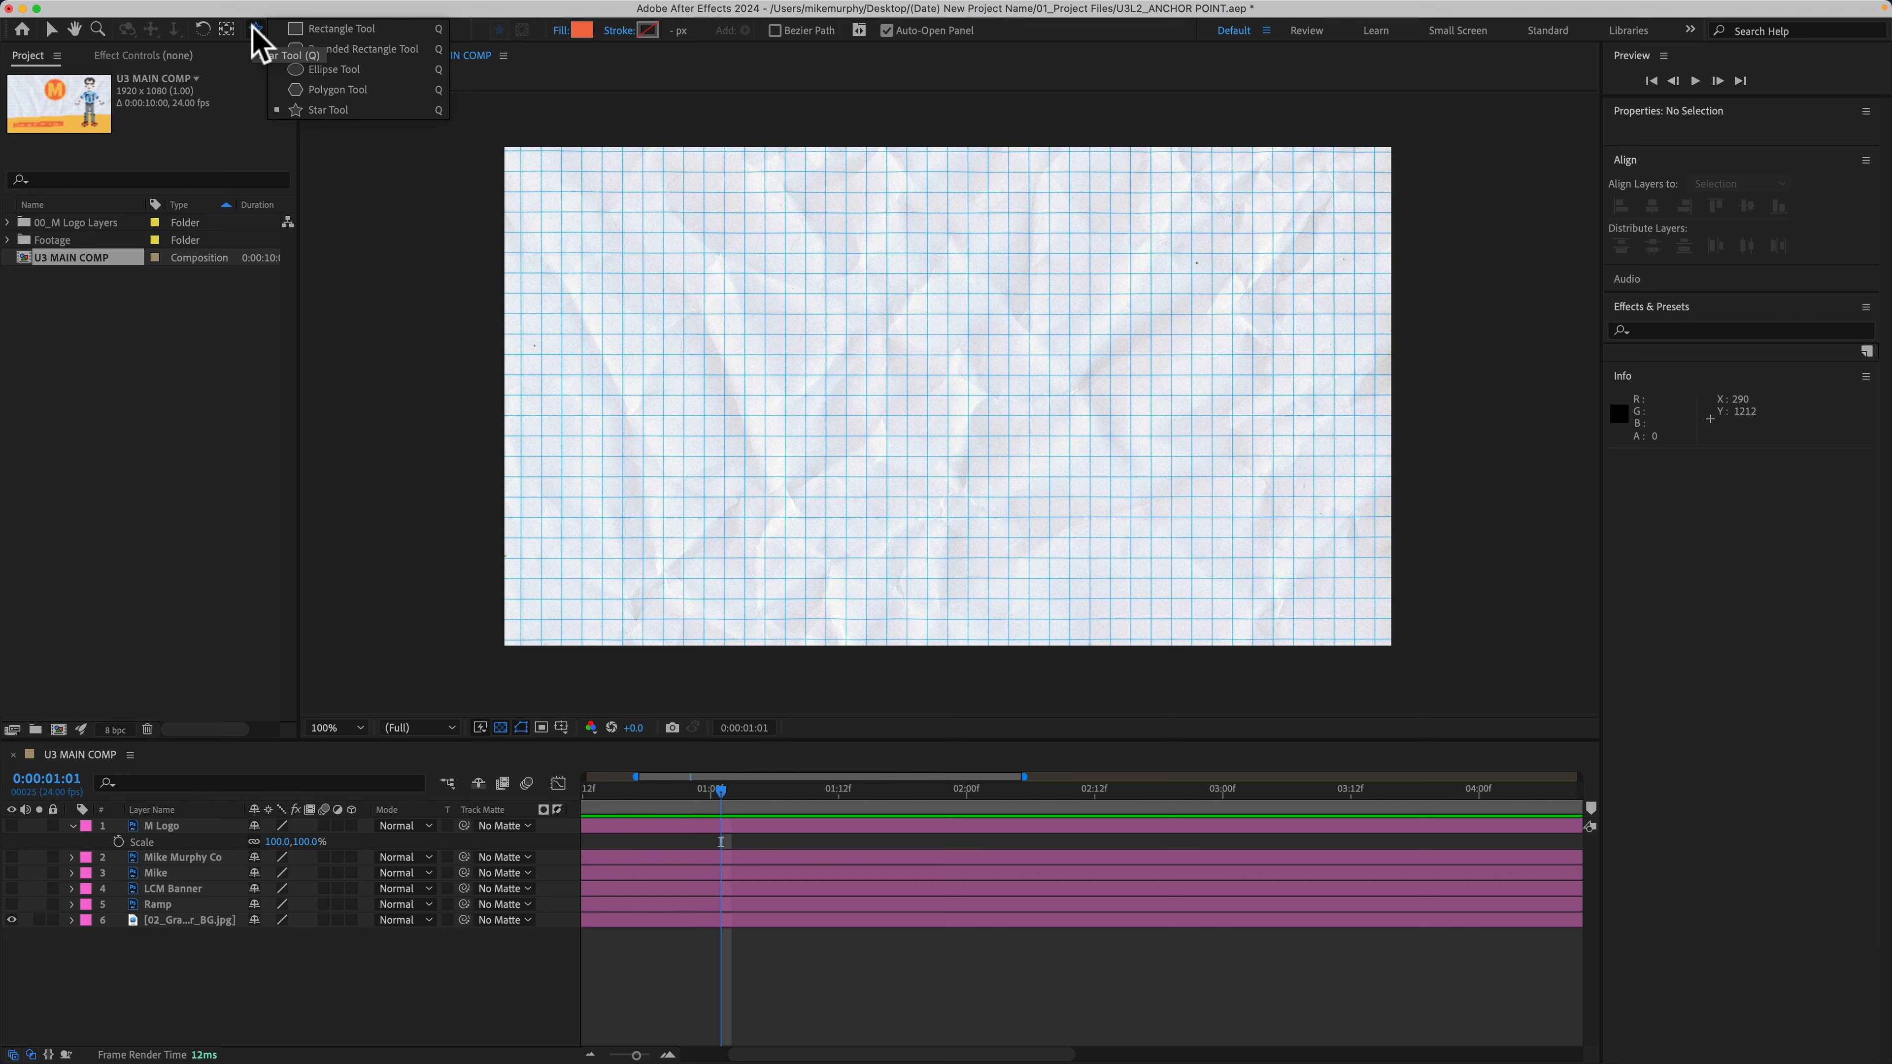
left_click(332, 89)
left_click_drag(838, 293, 1287, 576)
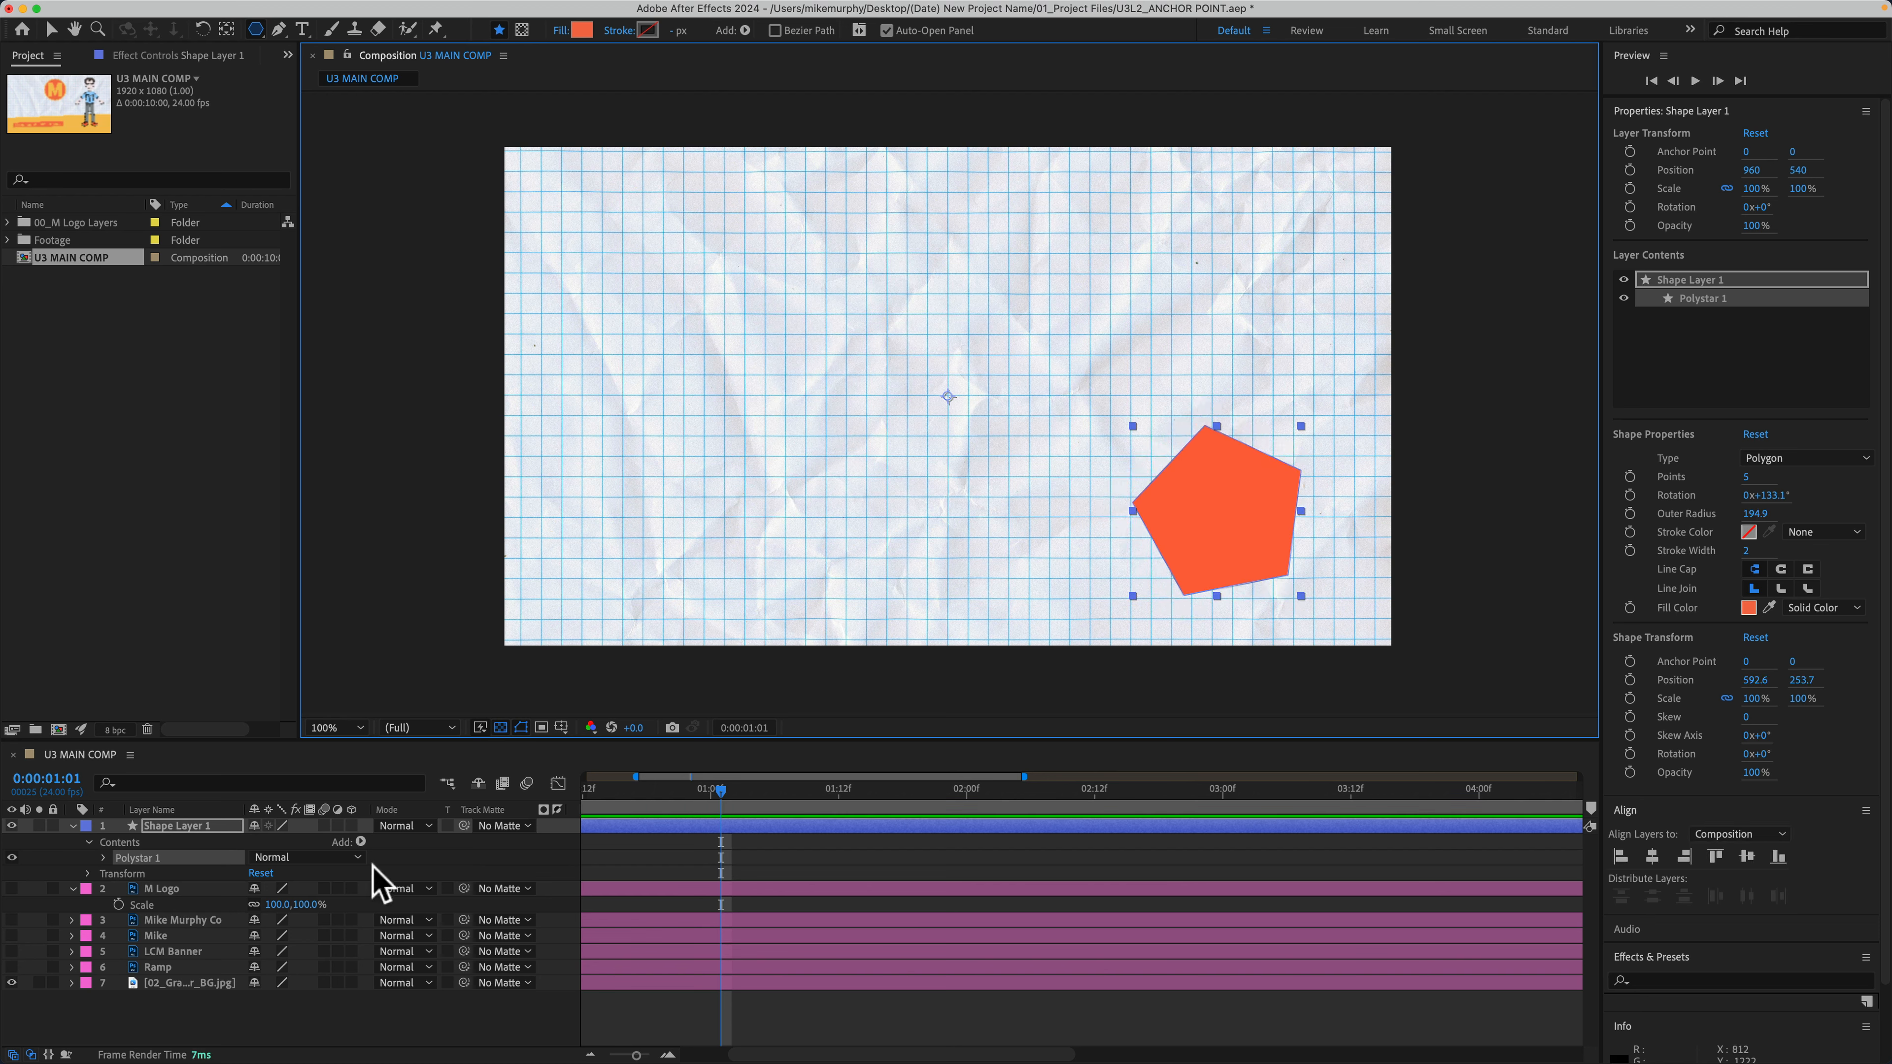
left_click(365, 1037)
left_click(218, 827)
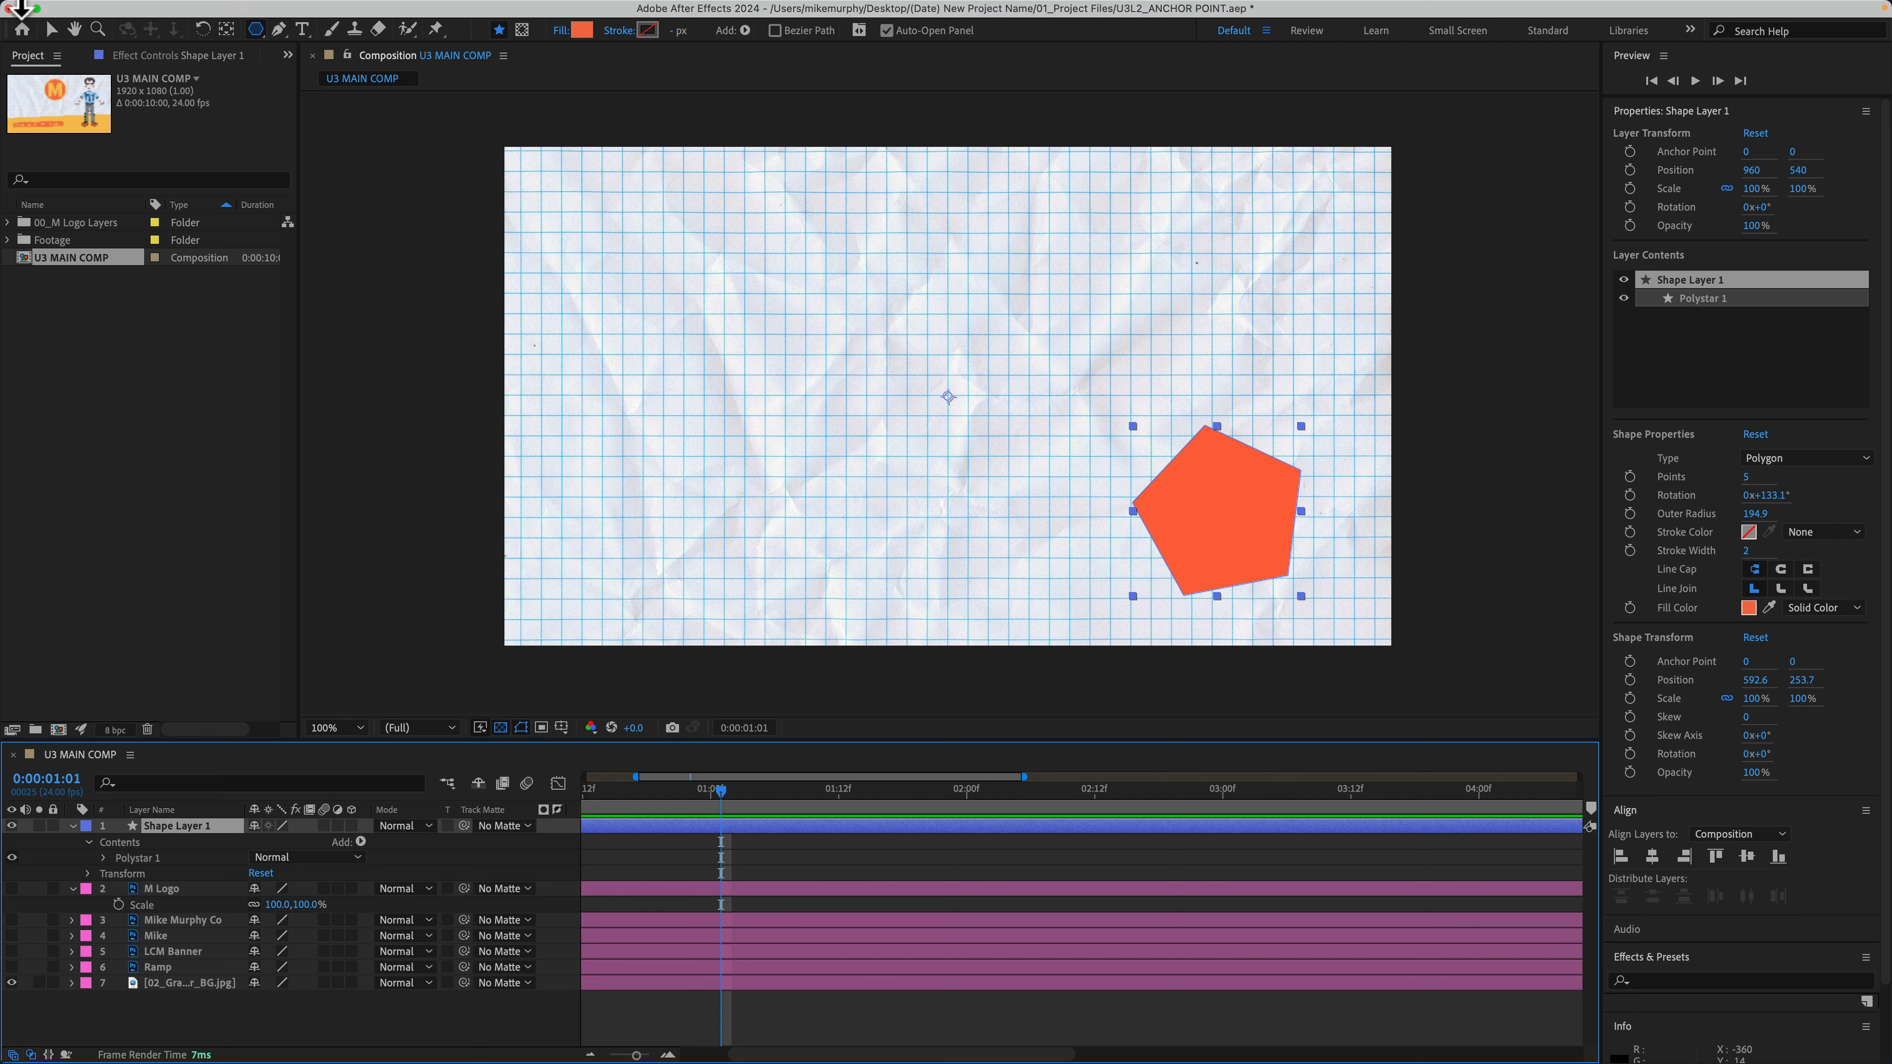
- Enable Center Anchor Point in New Shape Layers in the general preferences
left_click(105, 10)
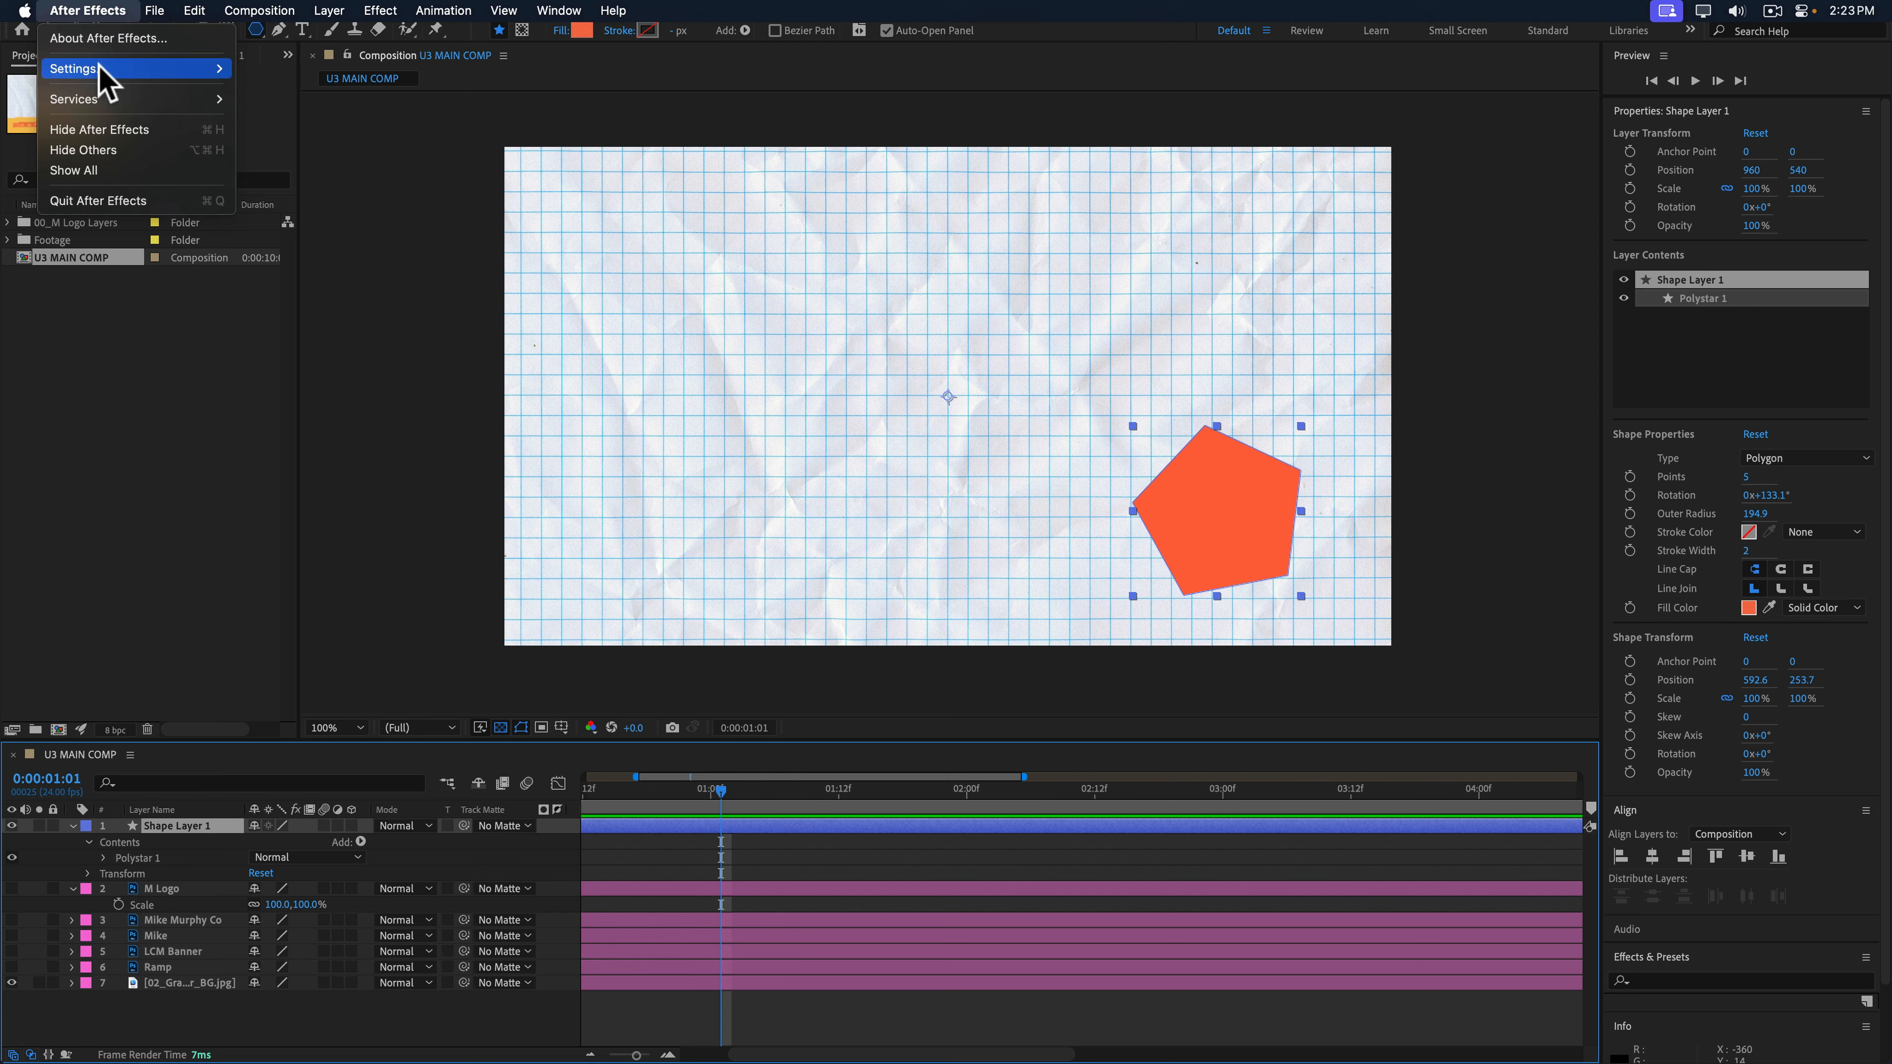
mouse_move(219, 69)
left_click(290, 73)
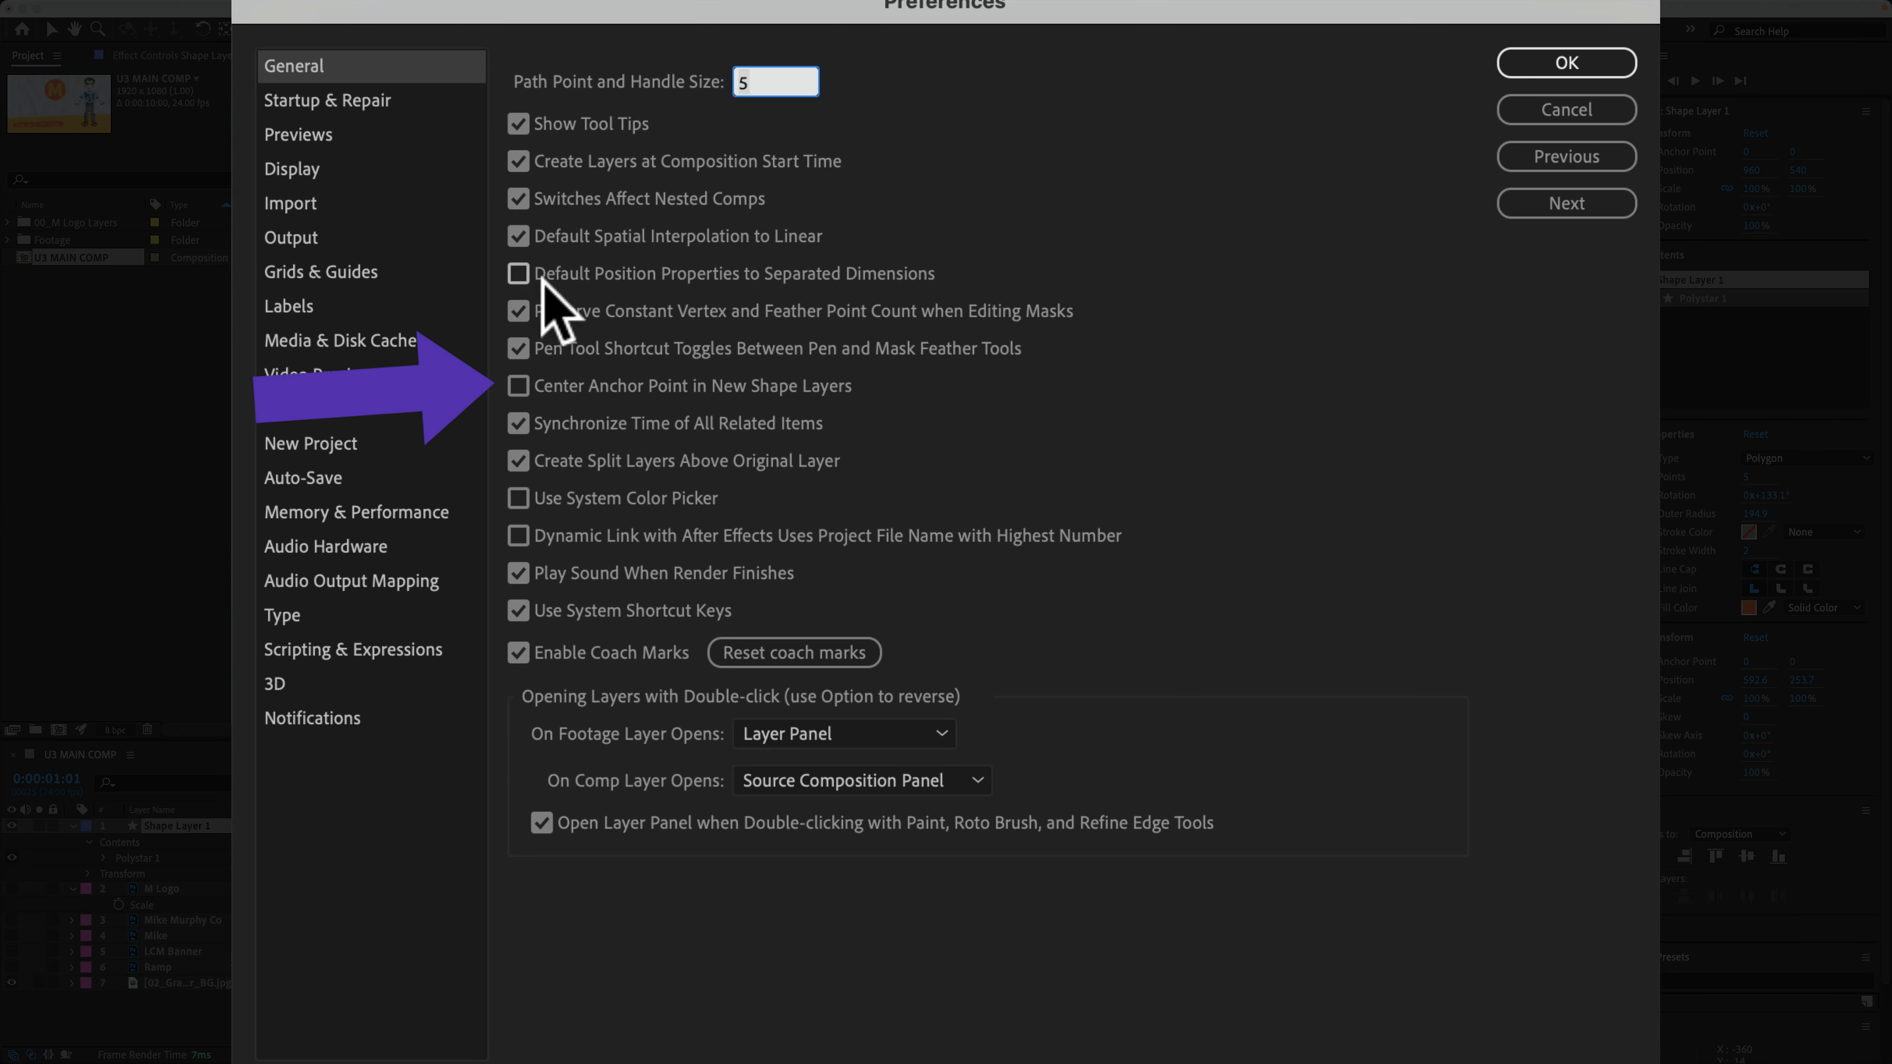
left_click(525, 385)
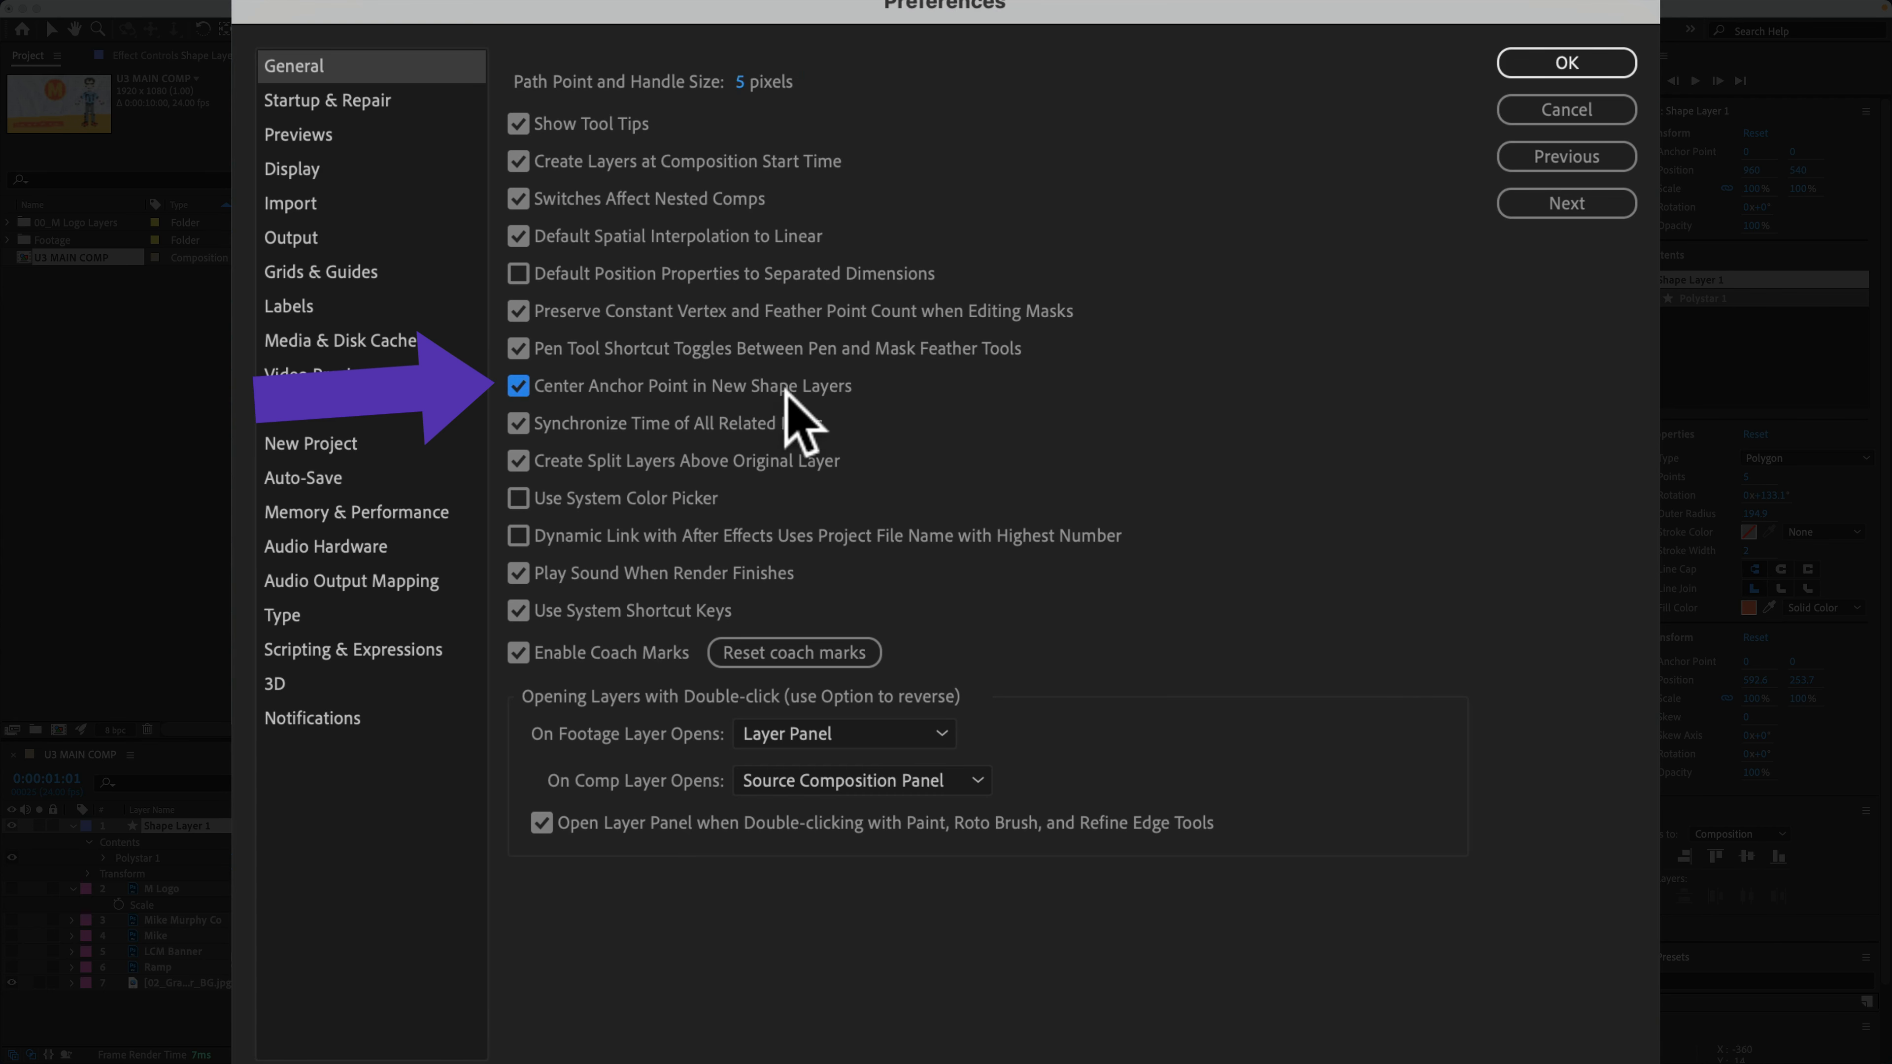
left_click(1565, 66)
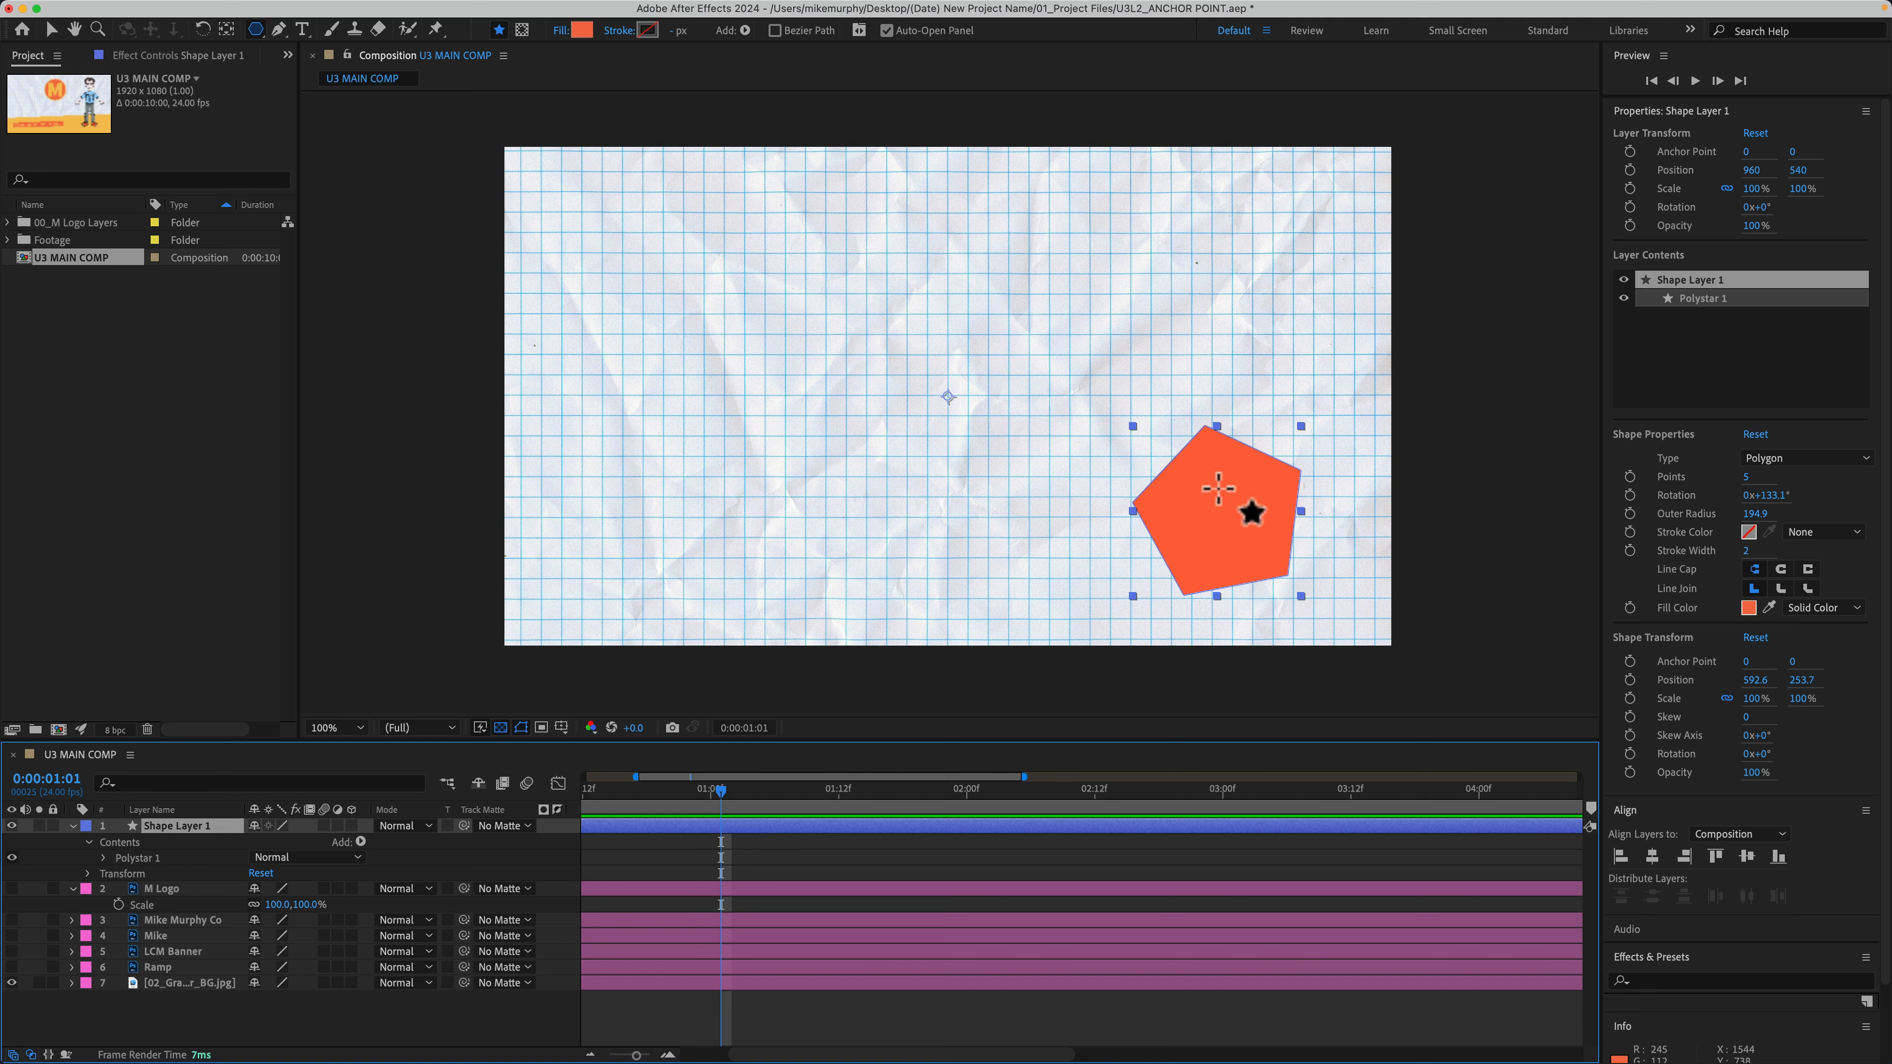
- Deselect all layers and draw a rounded rectangle in the upper-left area of the composition
left_click(274, 1037)
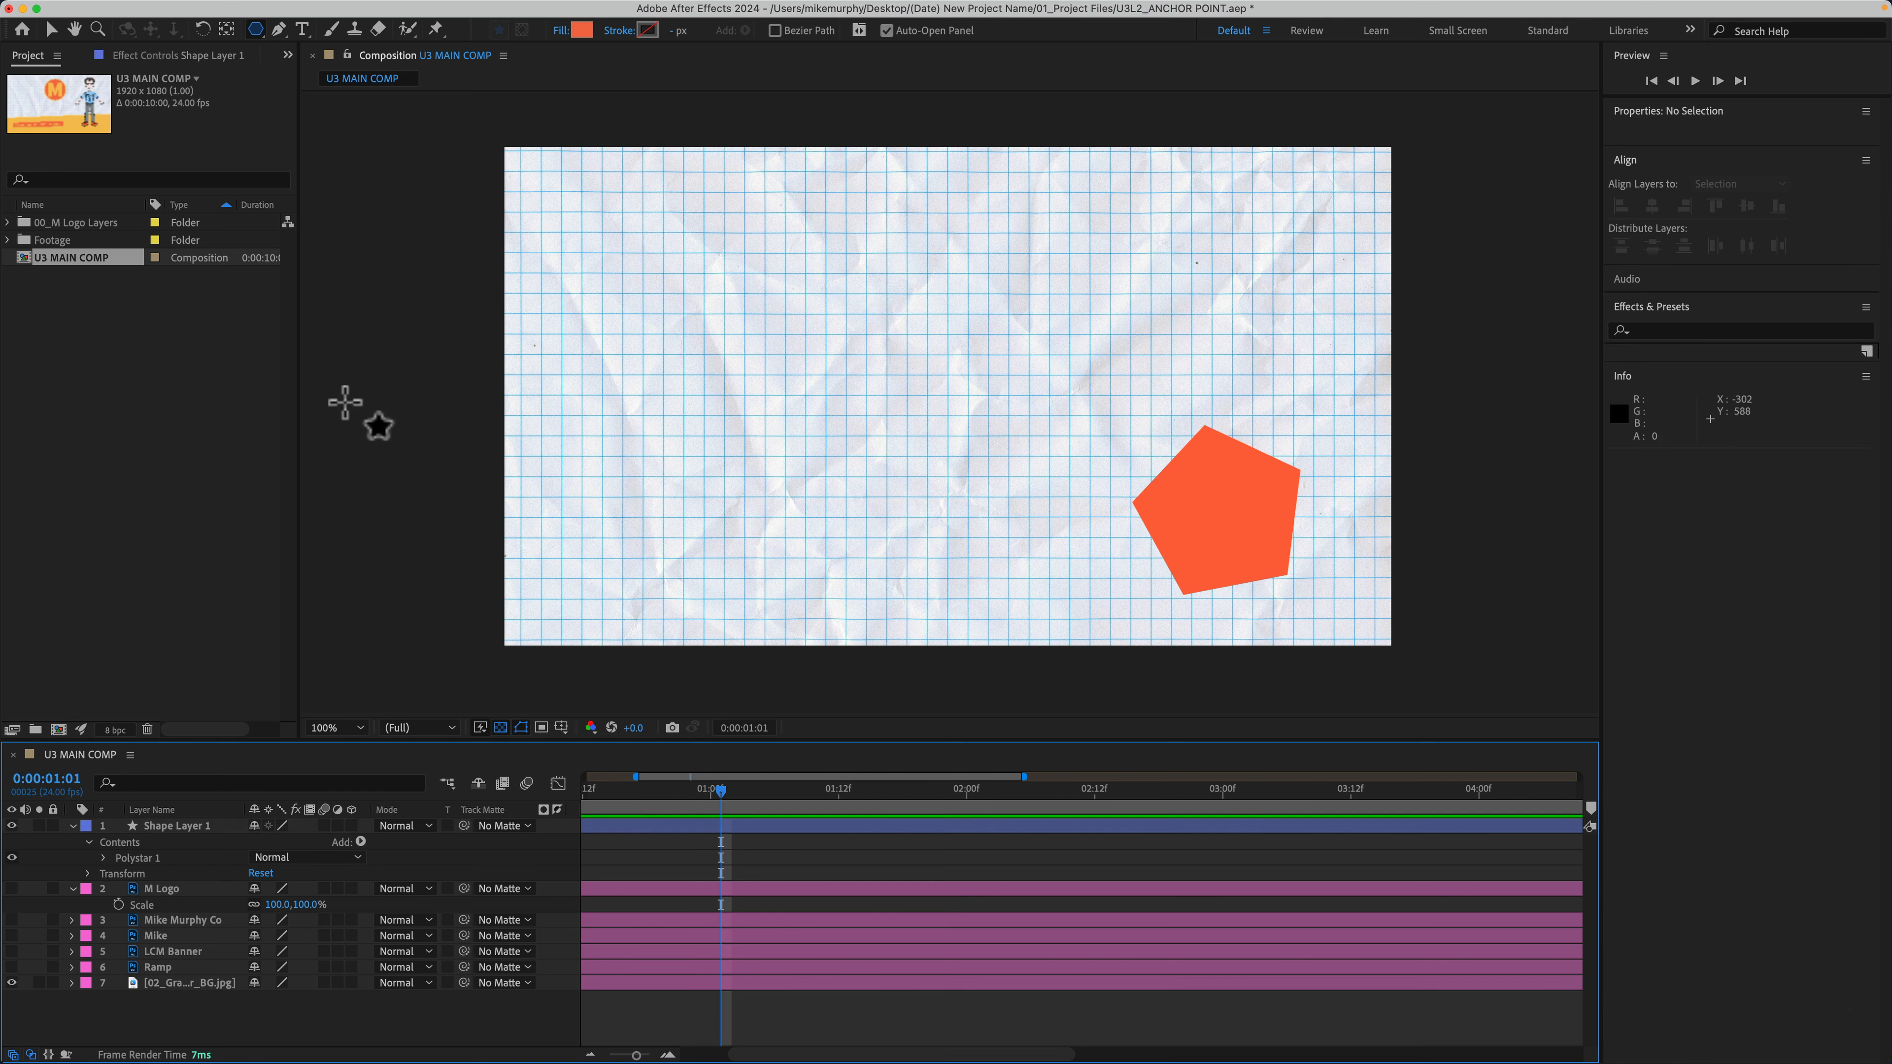
left_click(256, 28)
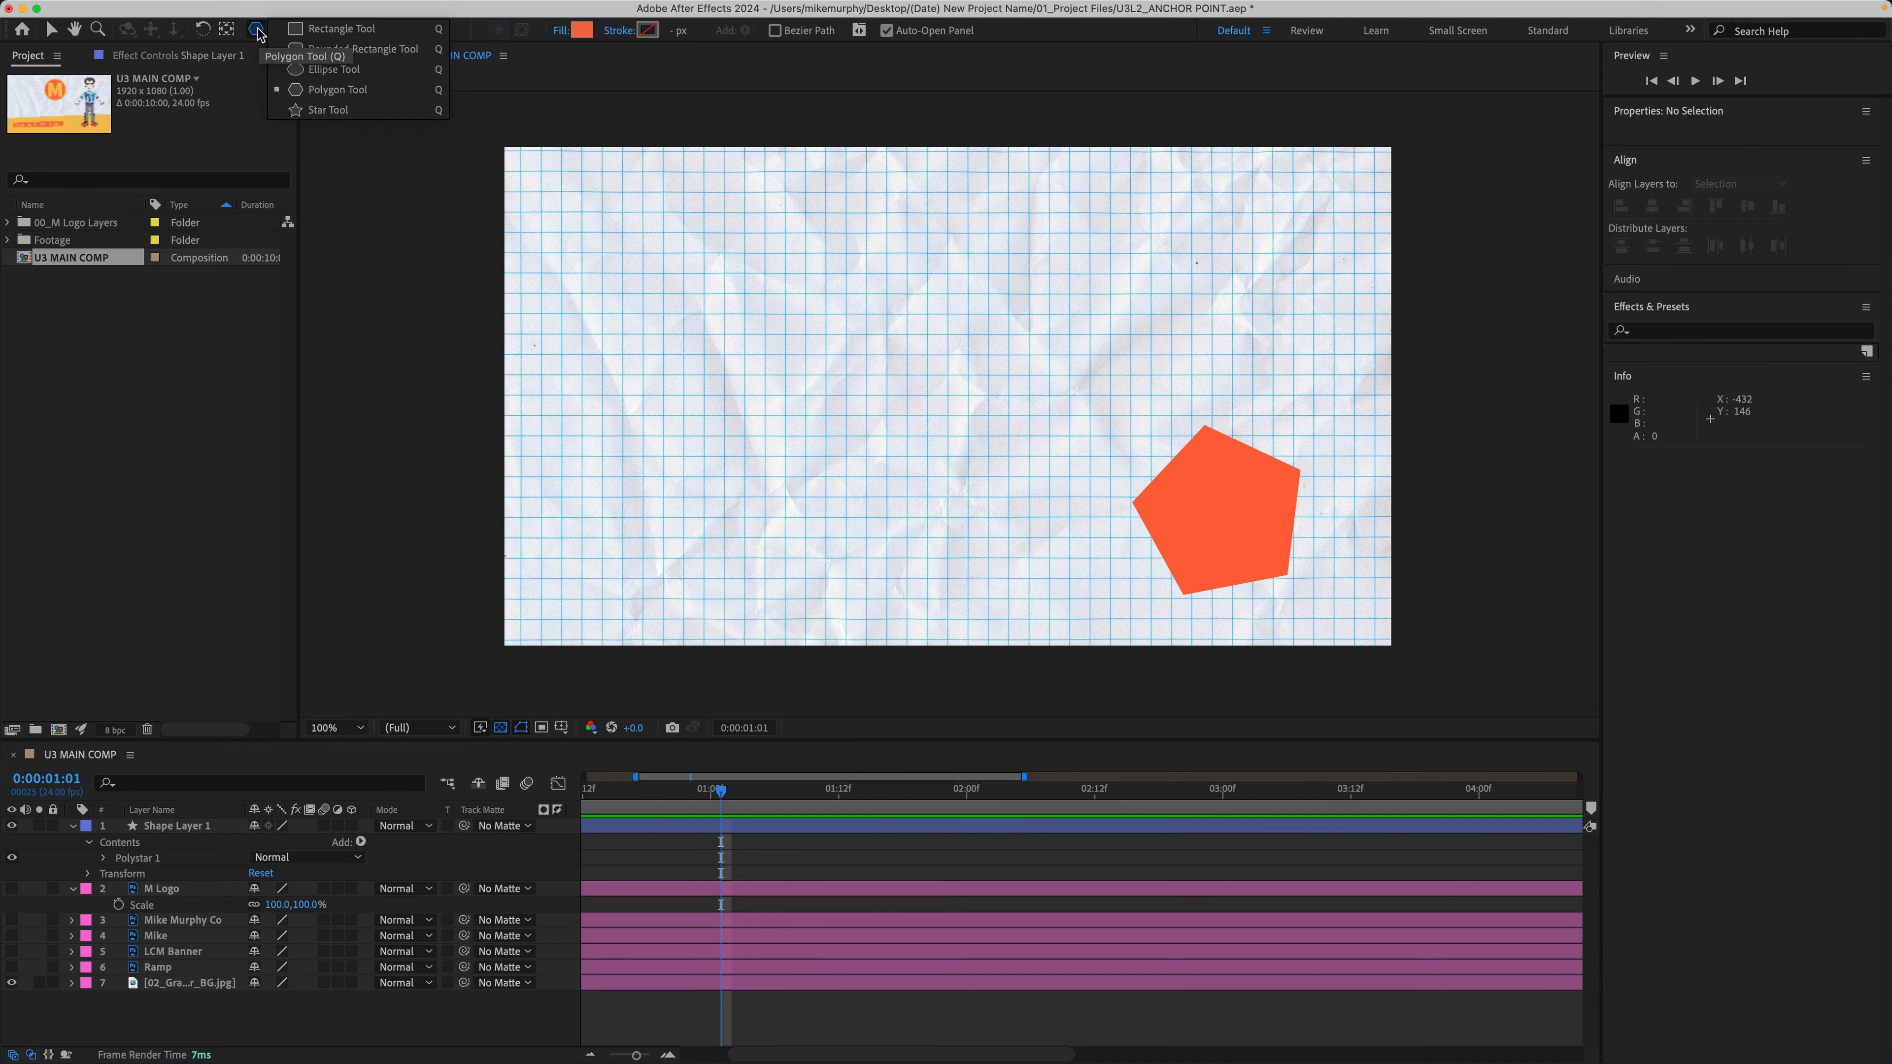
left_click(357, 49)
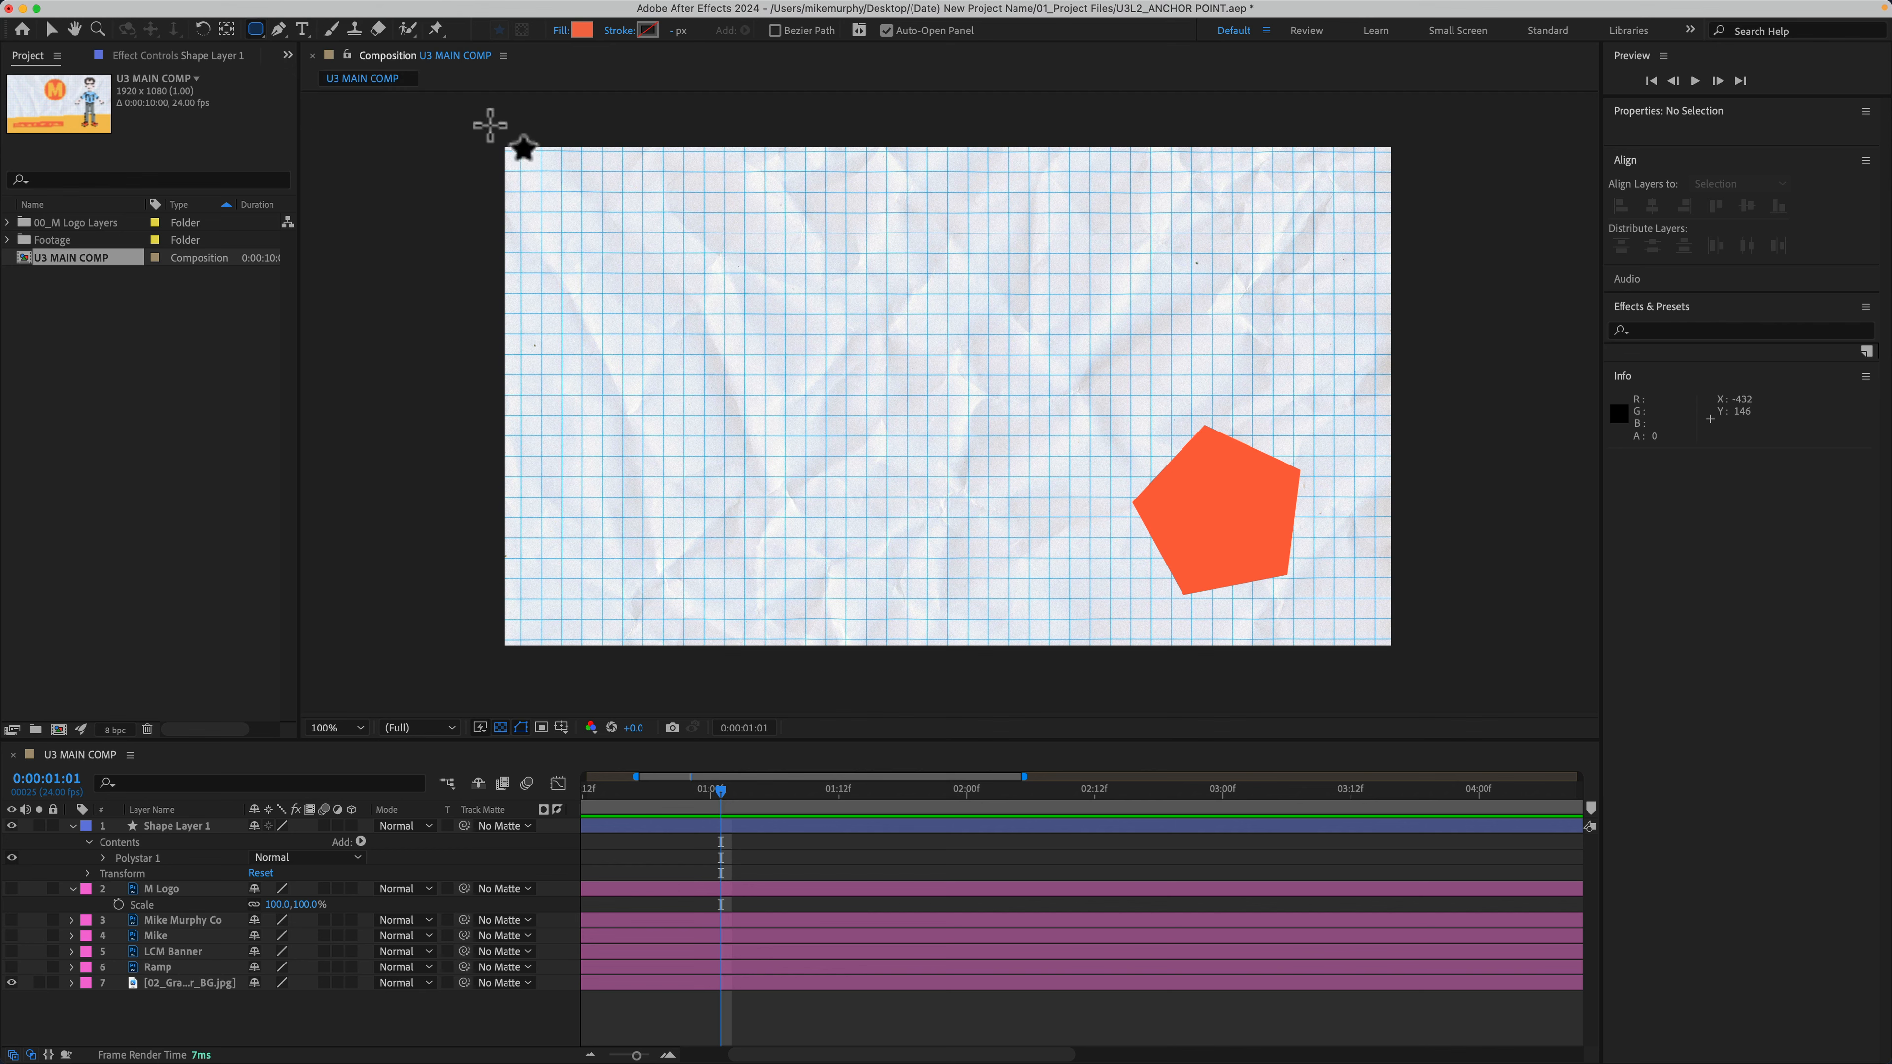
left_click_drag(625, 259, 852, 411)
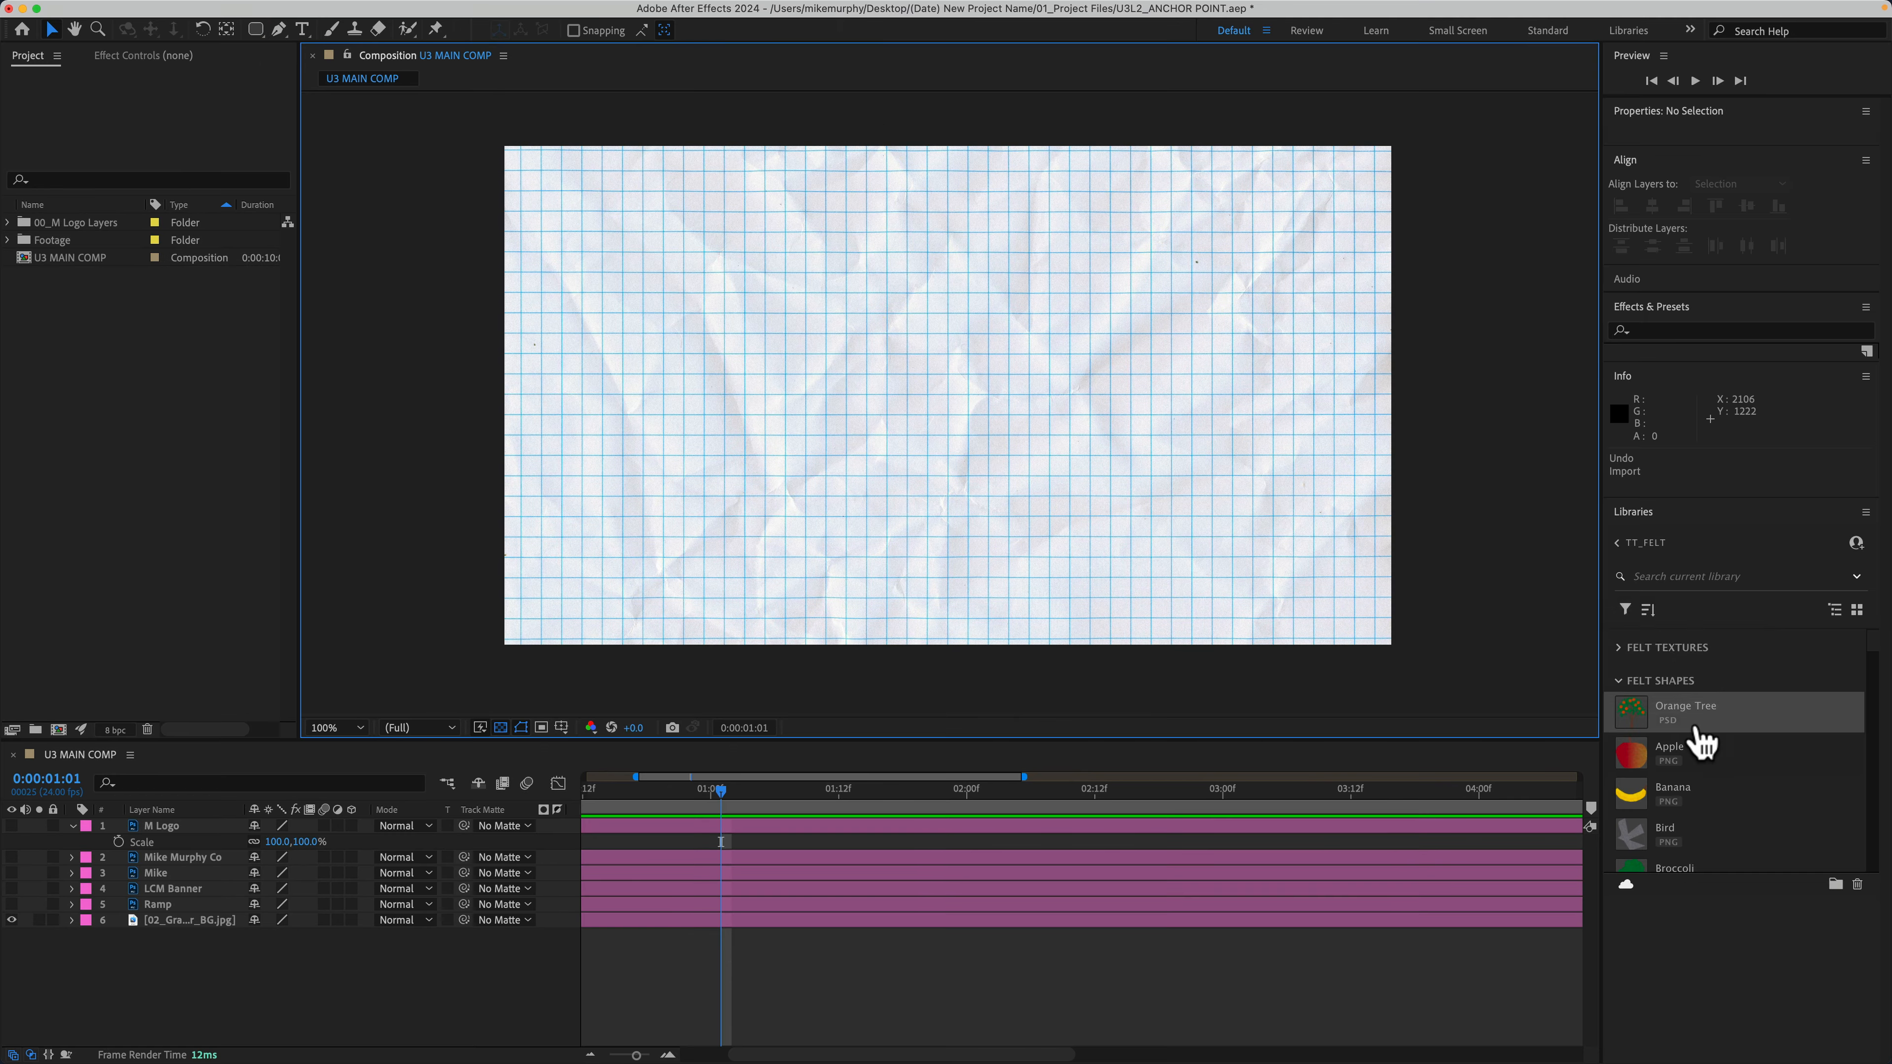
- Add the Orange Tree graphic from the TT_FELT library at the centre of the composition and inspect its anchor point
left_click_drag(1690, 720, 949, 395)
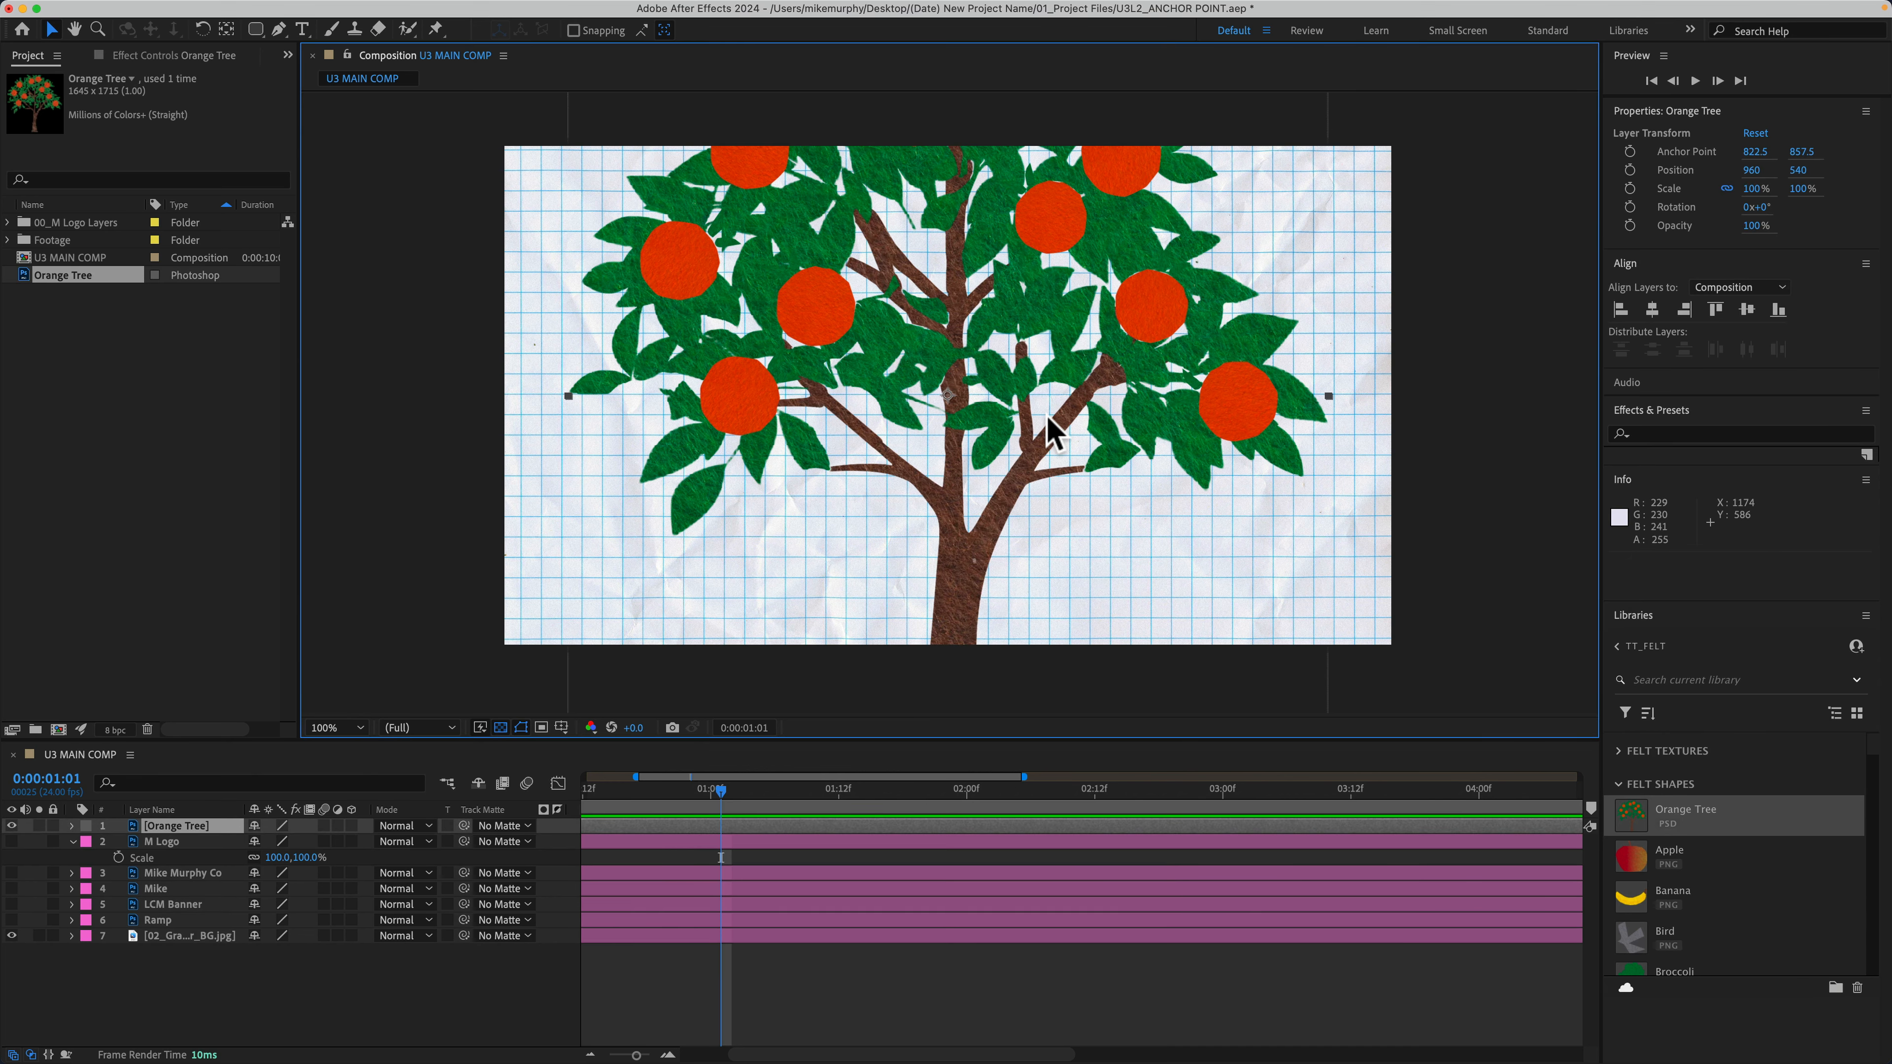
scroll(945, 395, "up", 1)
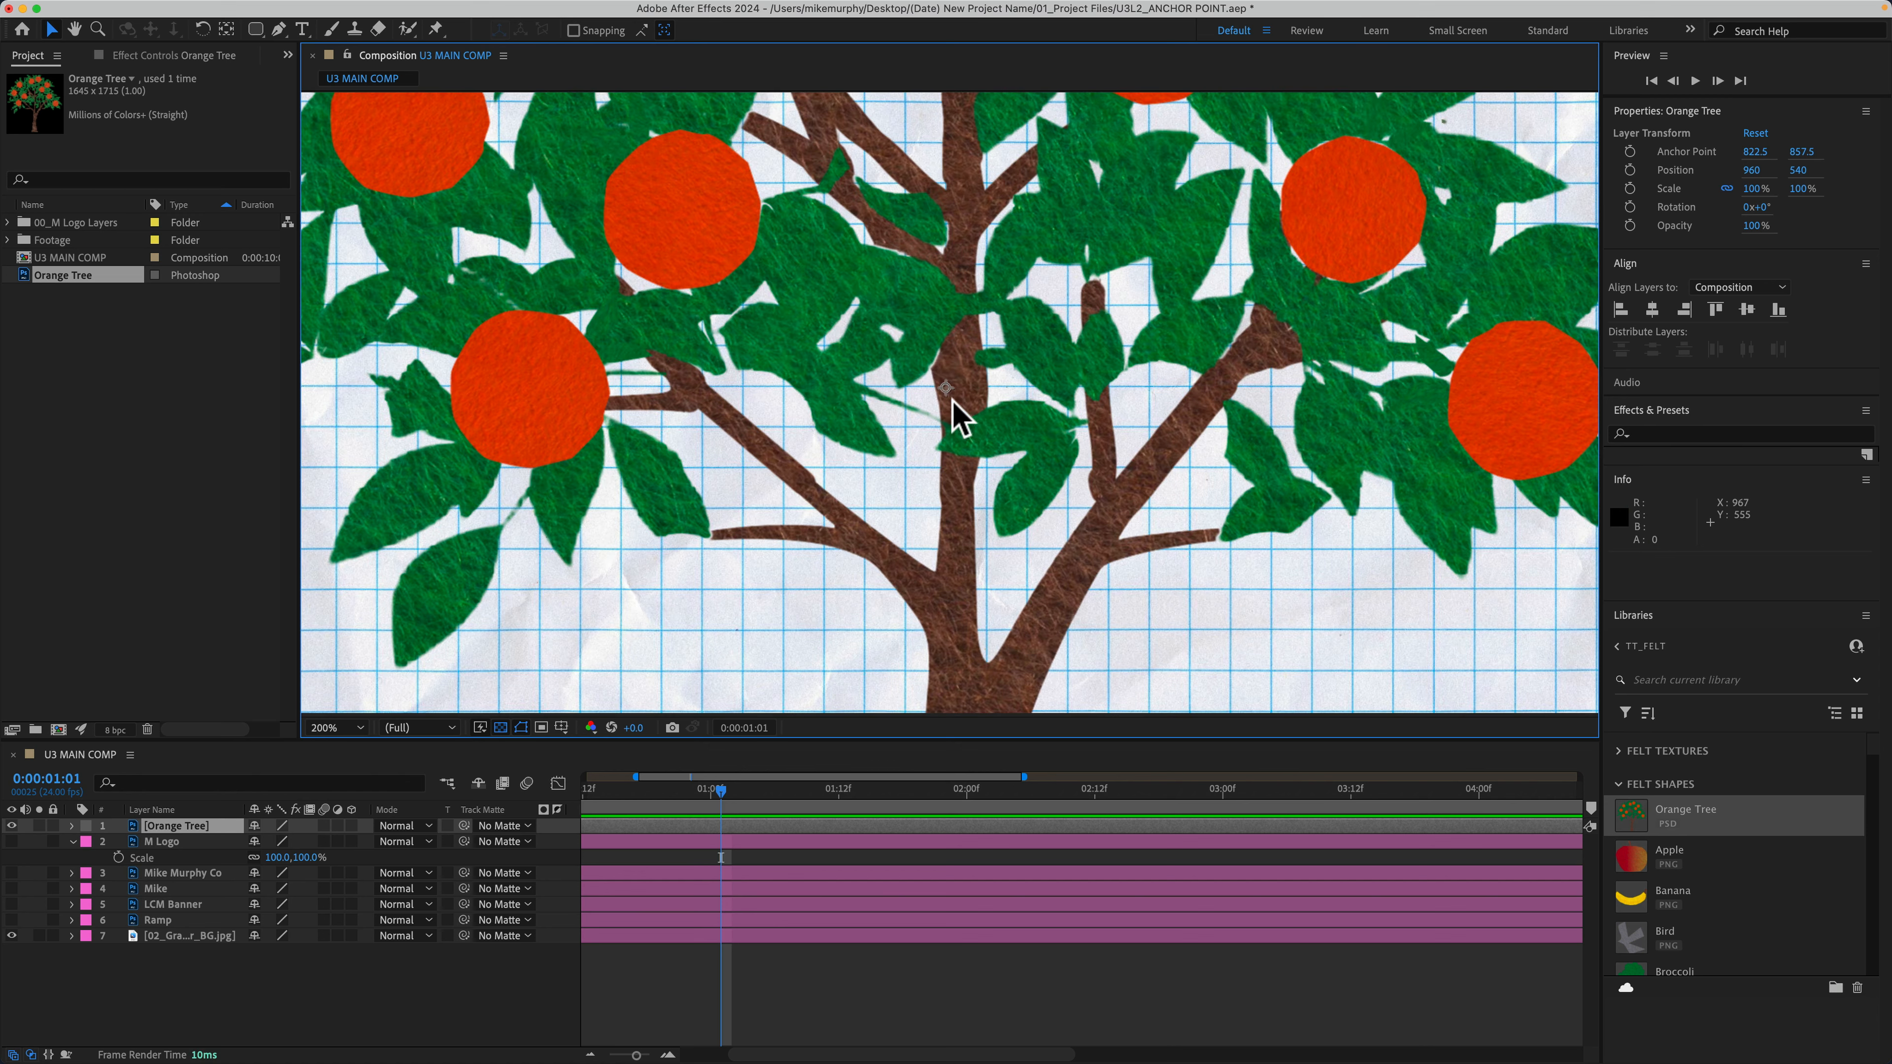
scroll(944, 406, "down", 1)
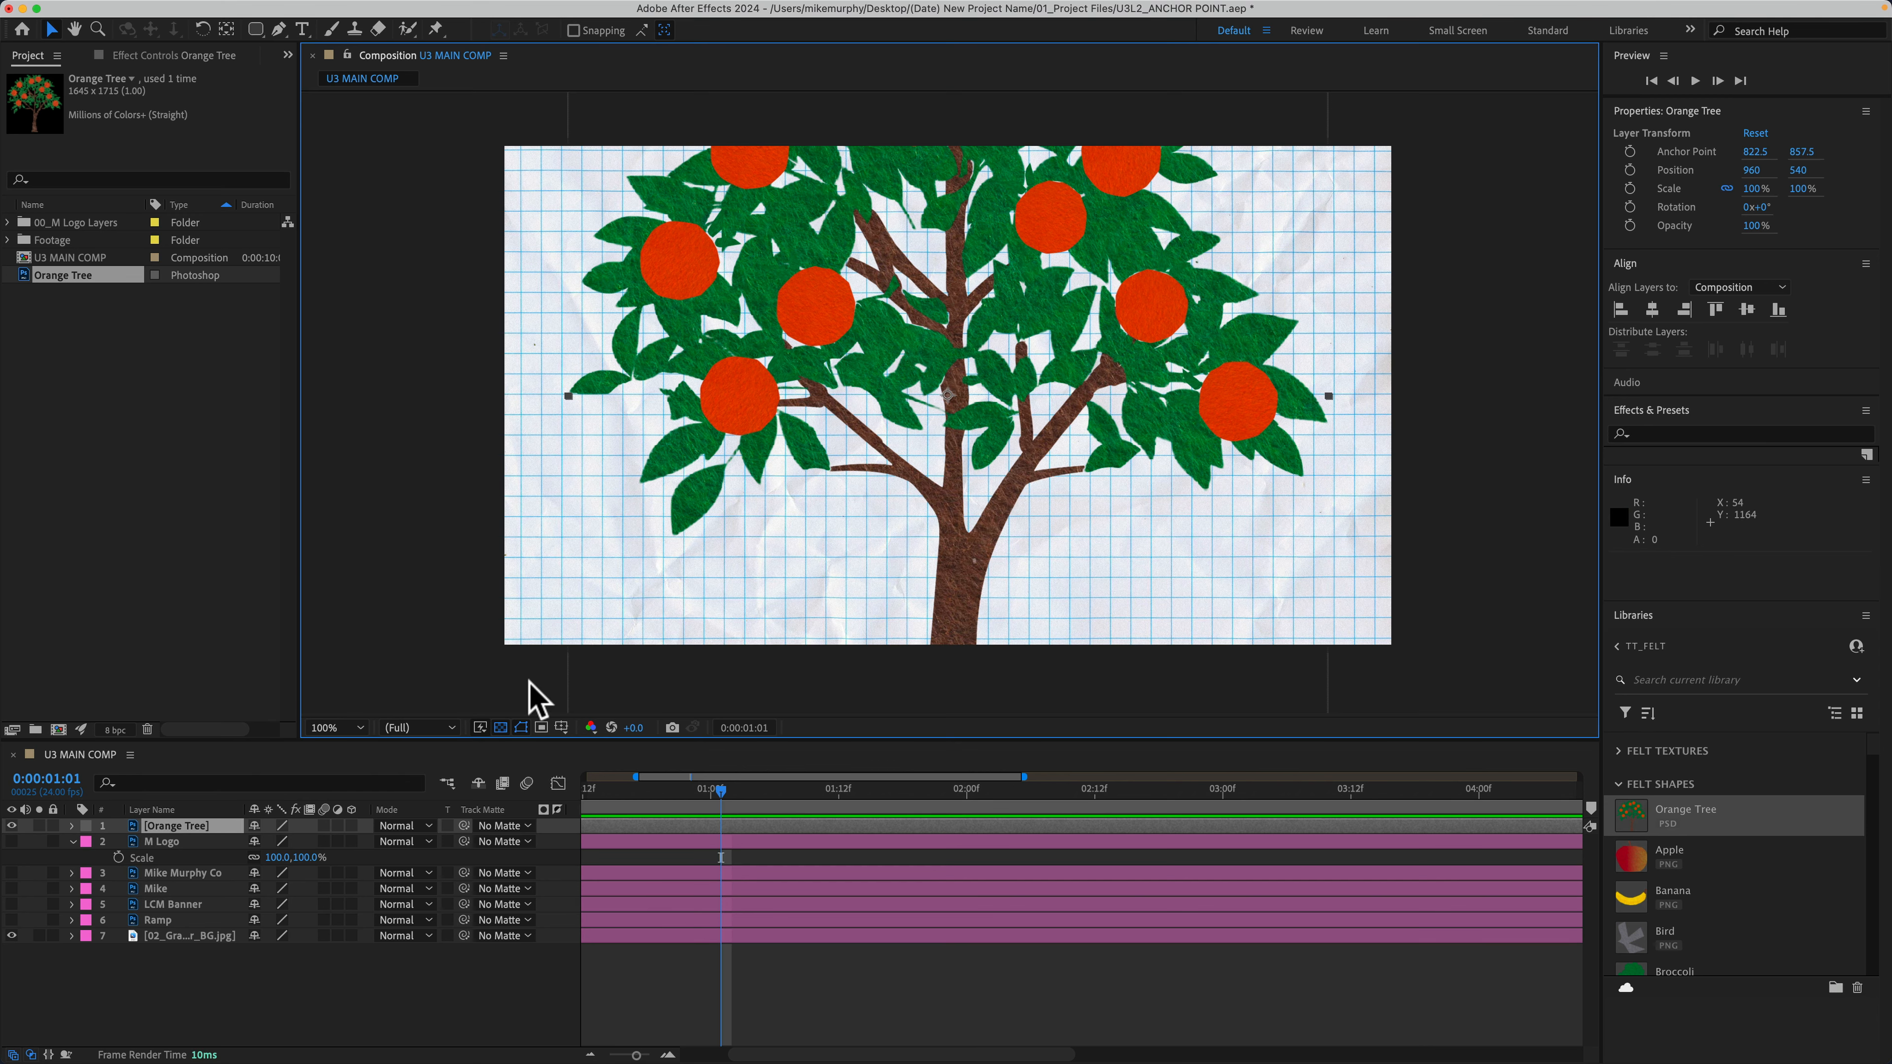
- Scale the Orange Tree layer to 55% and centre it horizontally in the composition
key("s")
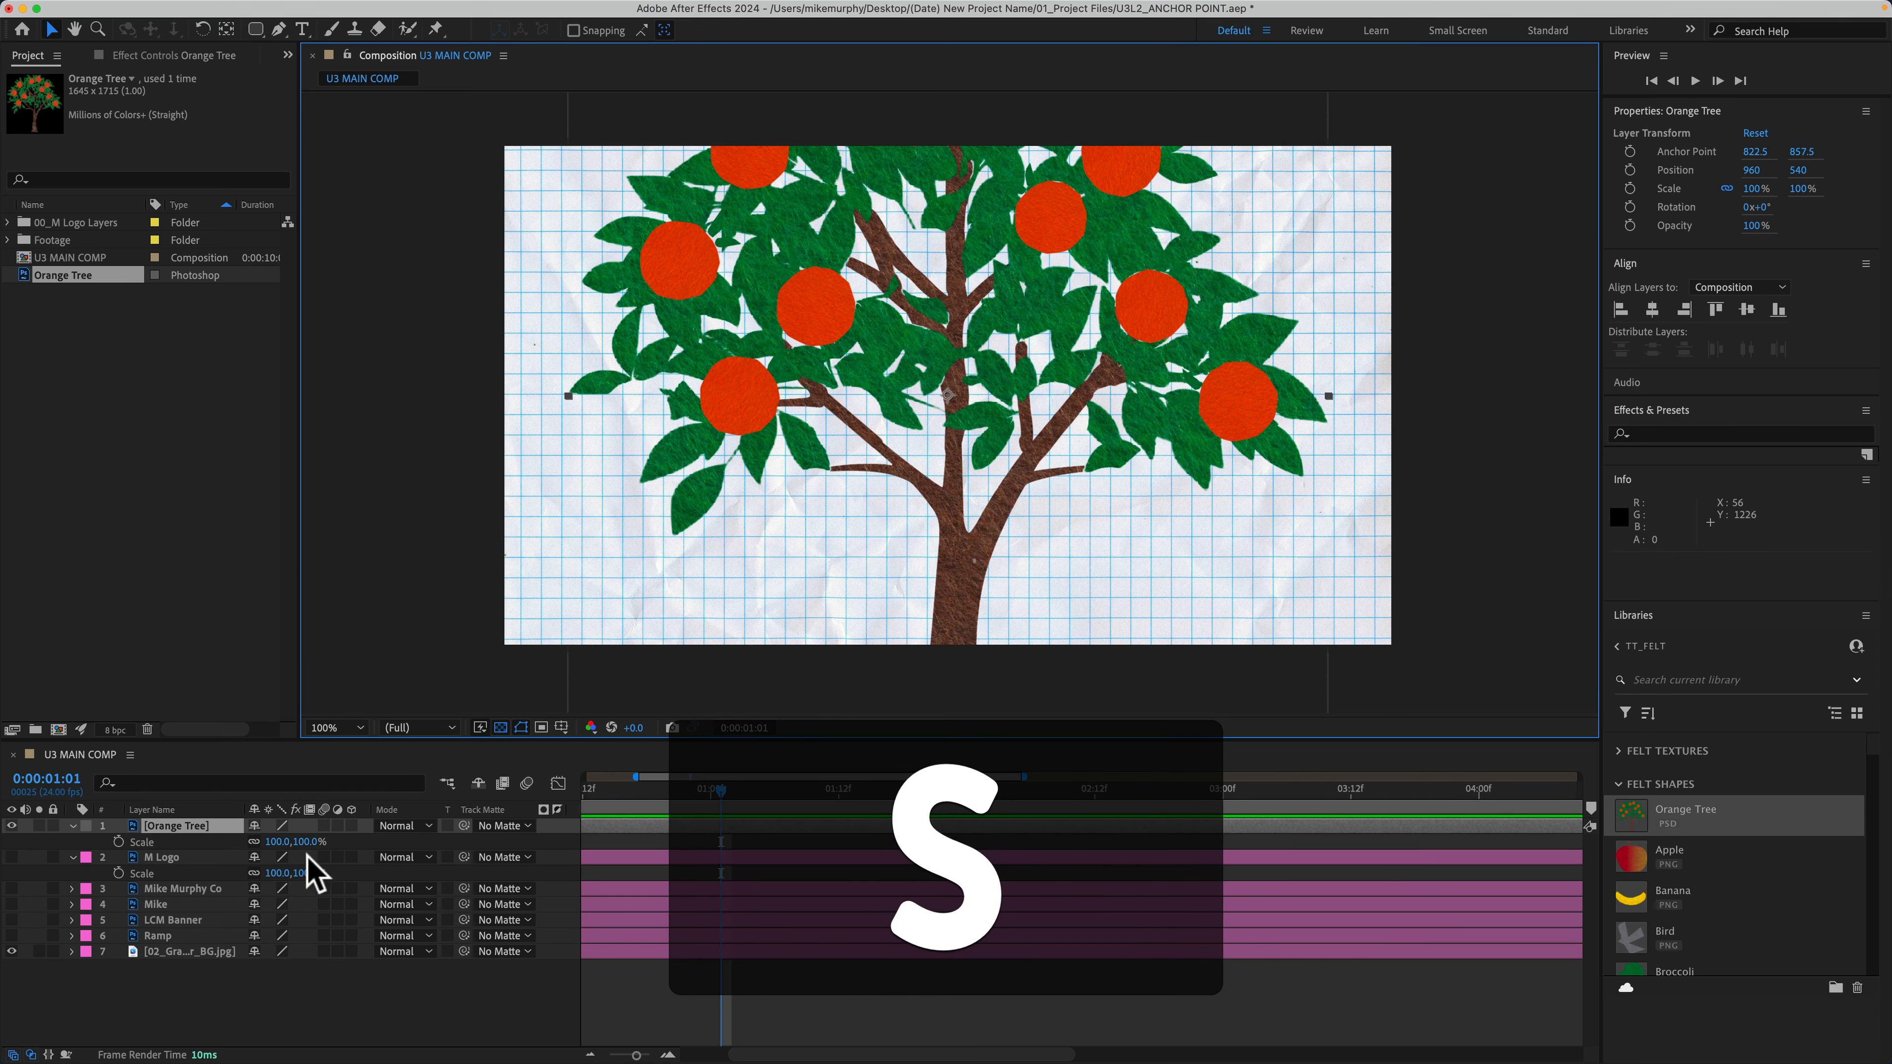
left_click_drag(282, 842, 240, 847)
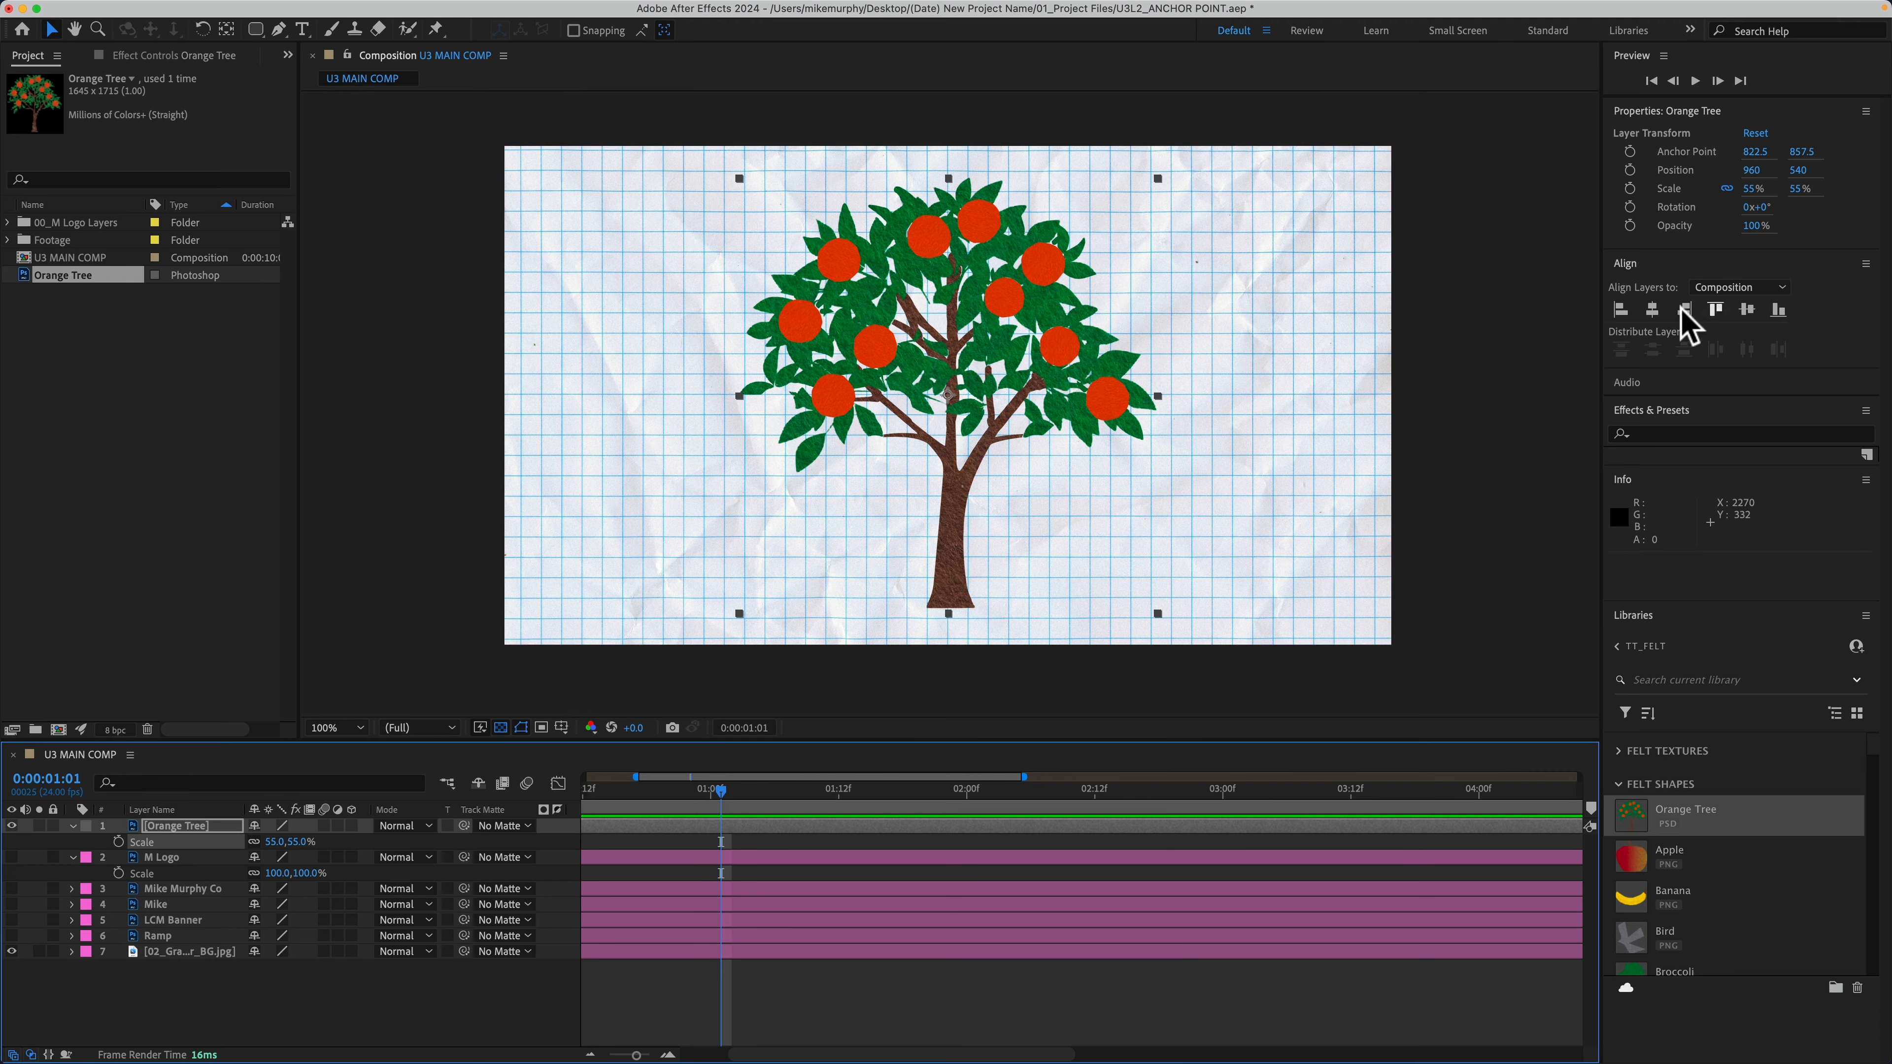
left_click(1650, 310)
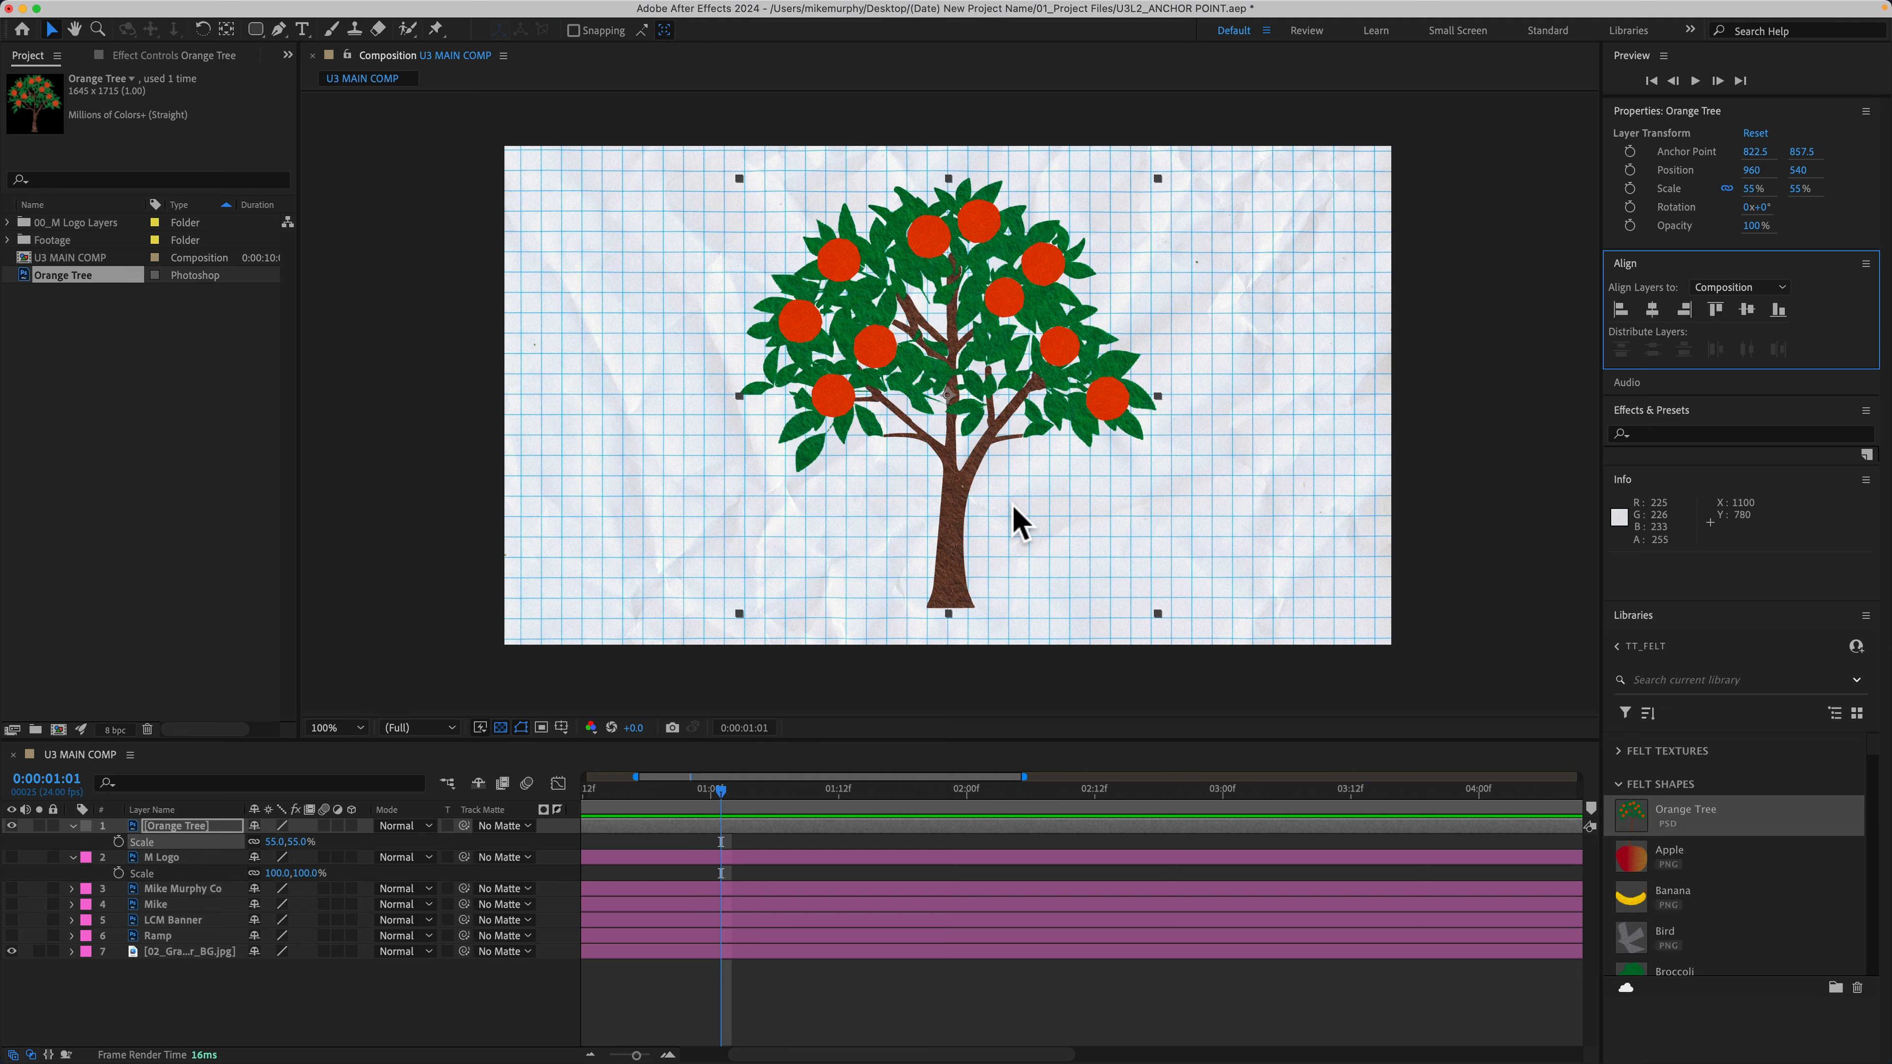
- Move the Orange Tree straight down to position 960, 646, so its trunk reaches the composition's bottom edge
key("v")
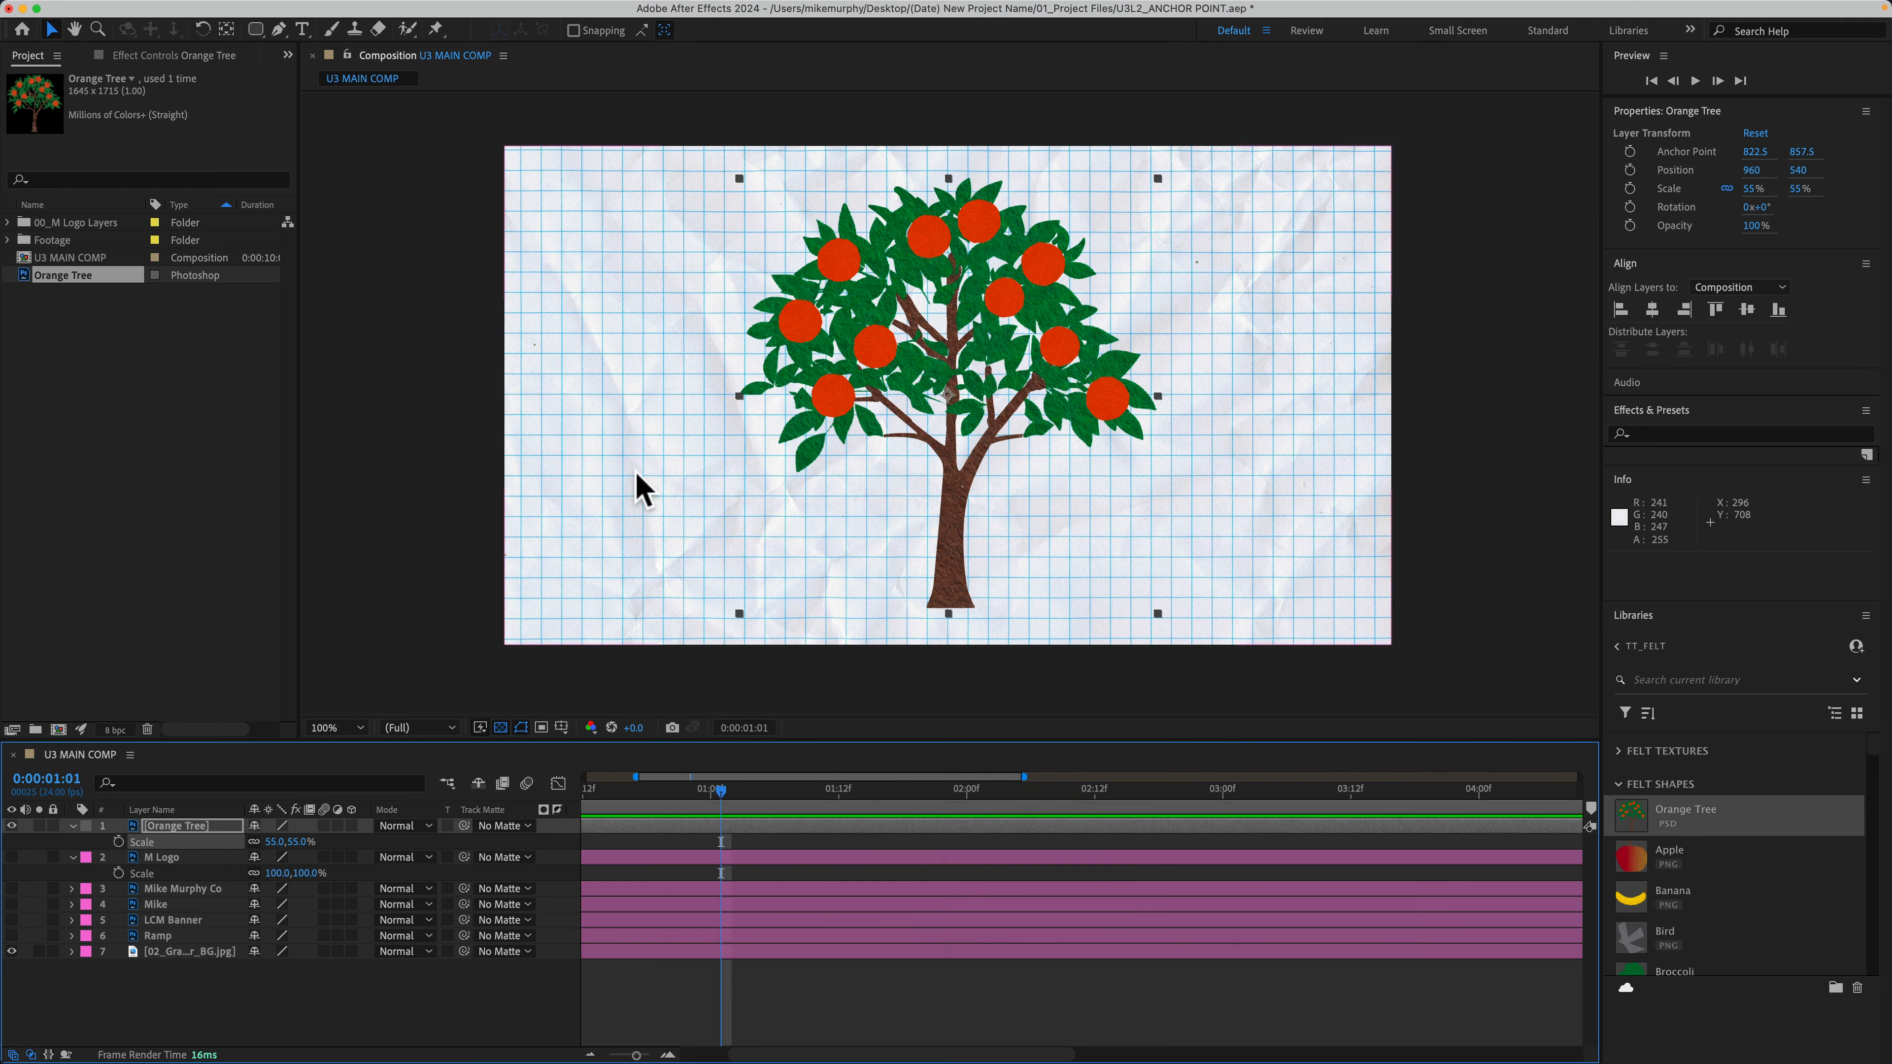
left_click_drag(1028, 345, 1025, 394)
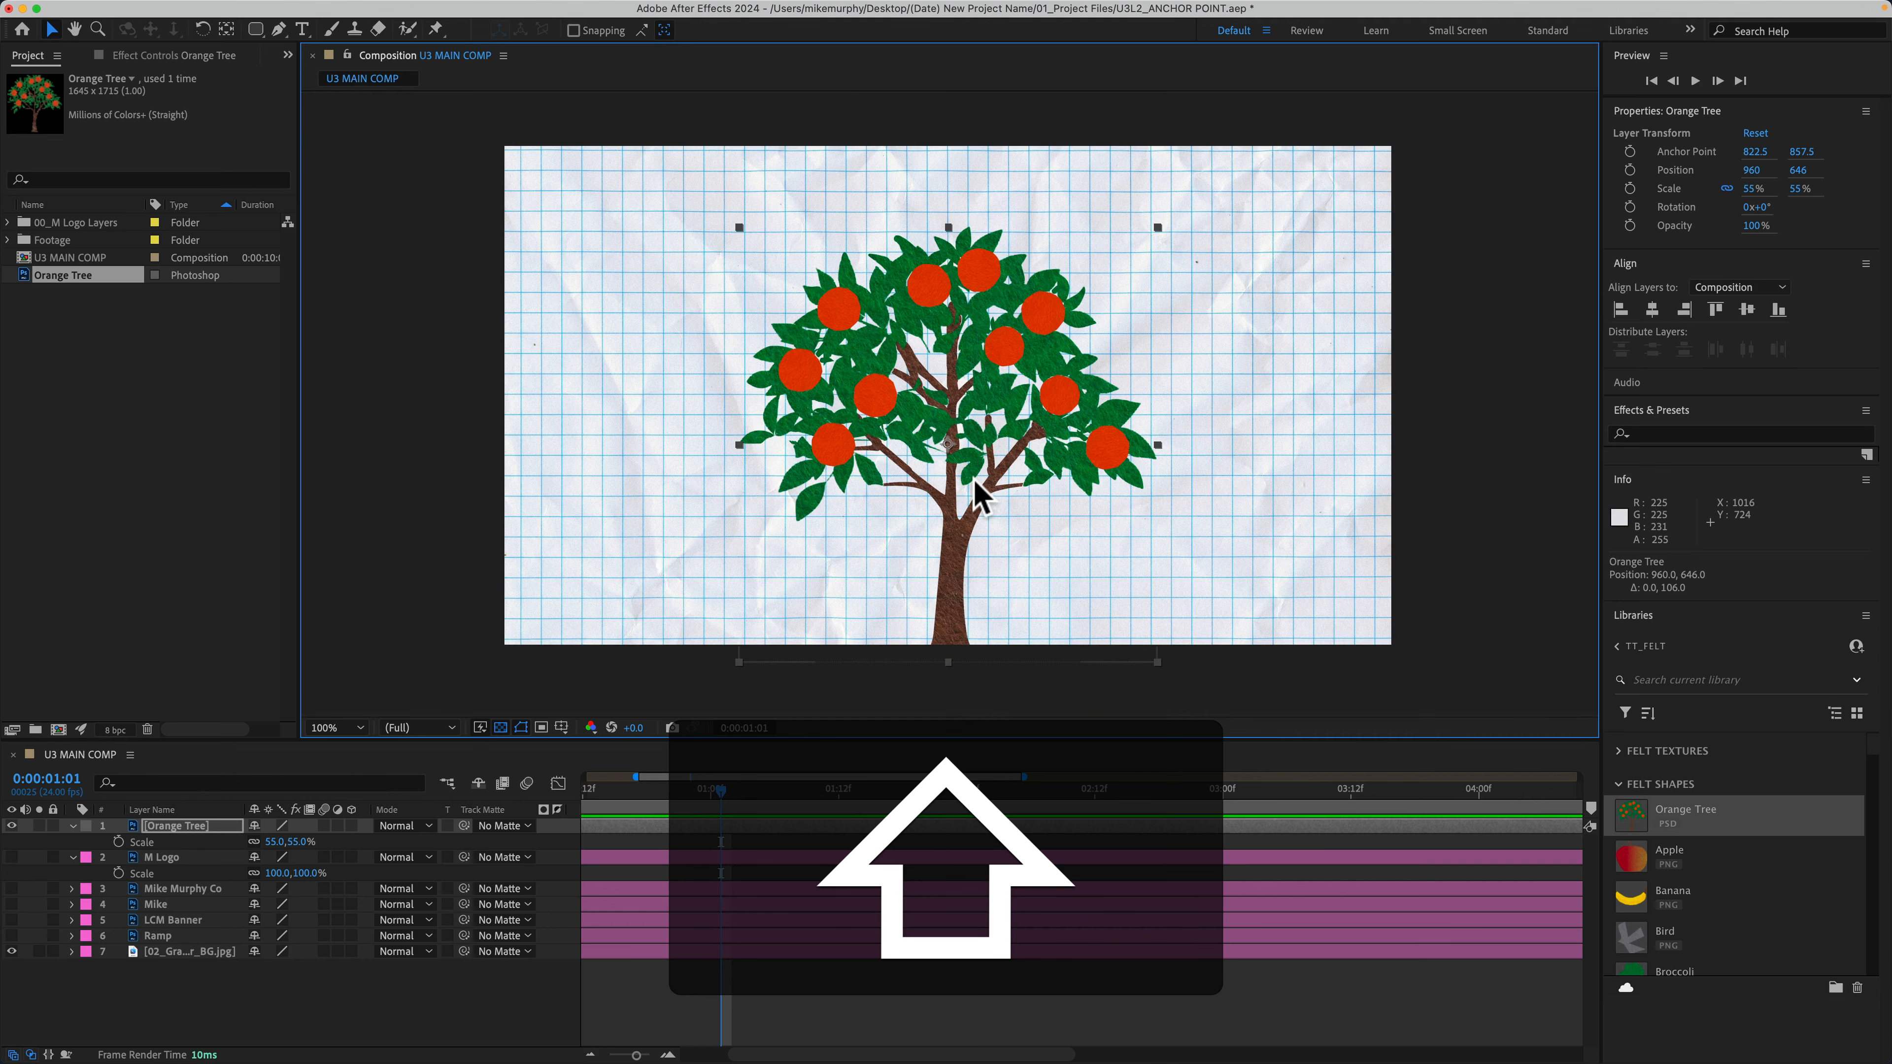
key("period")
key("comma")
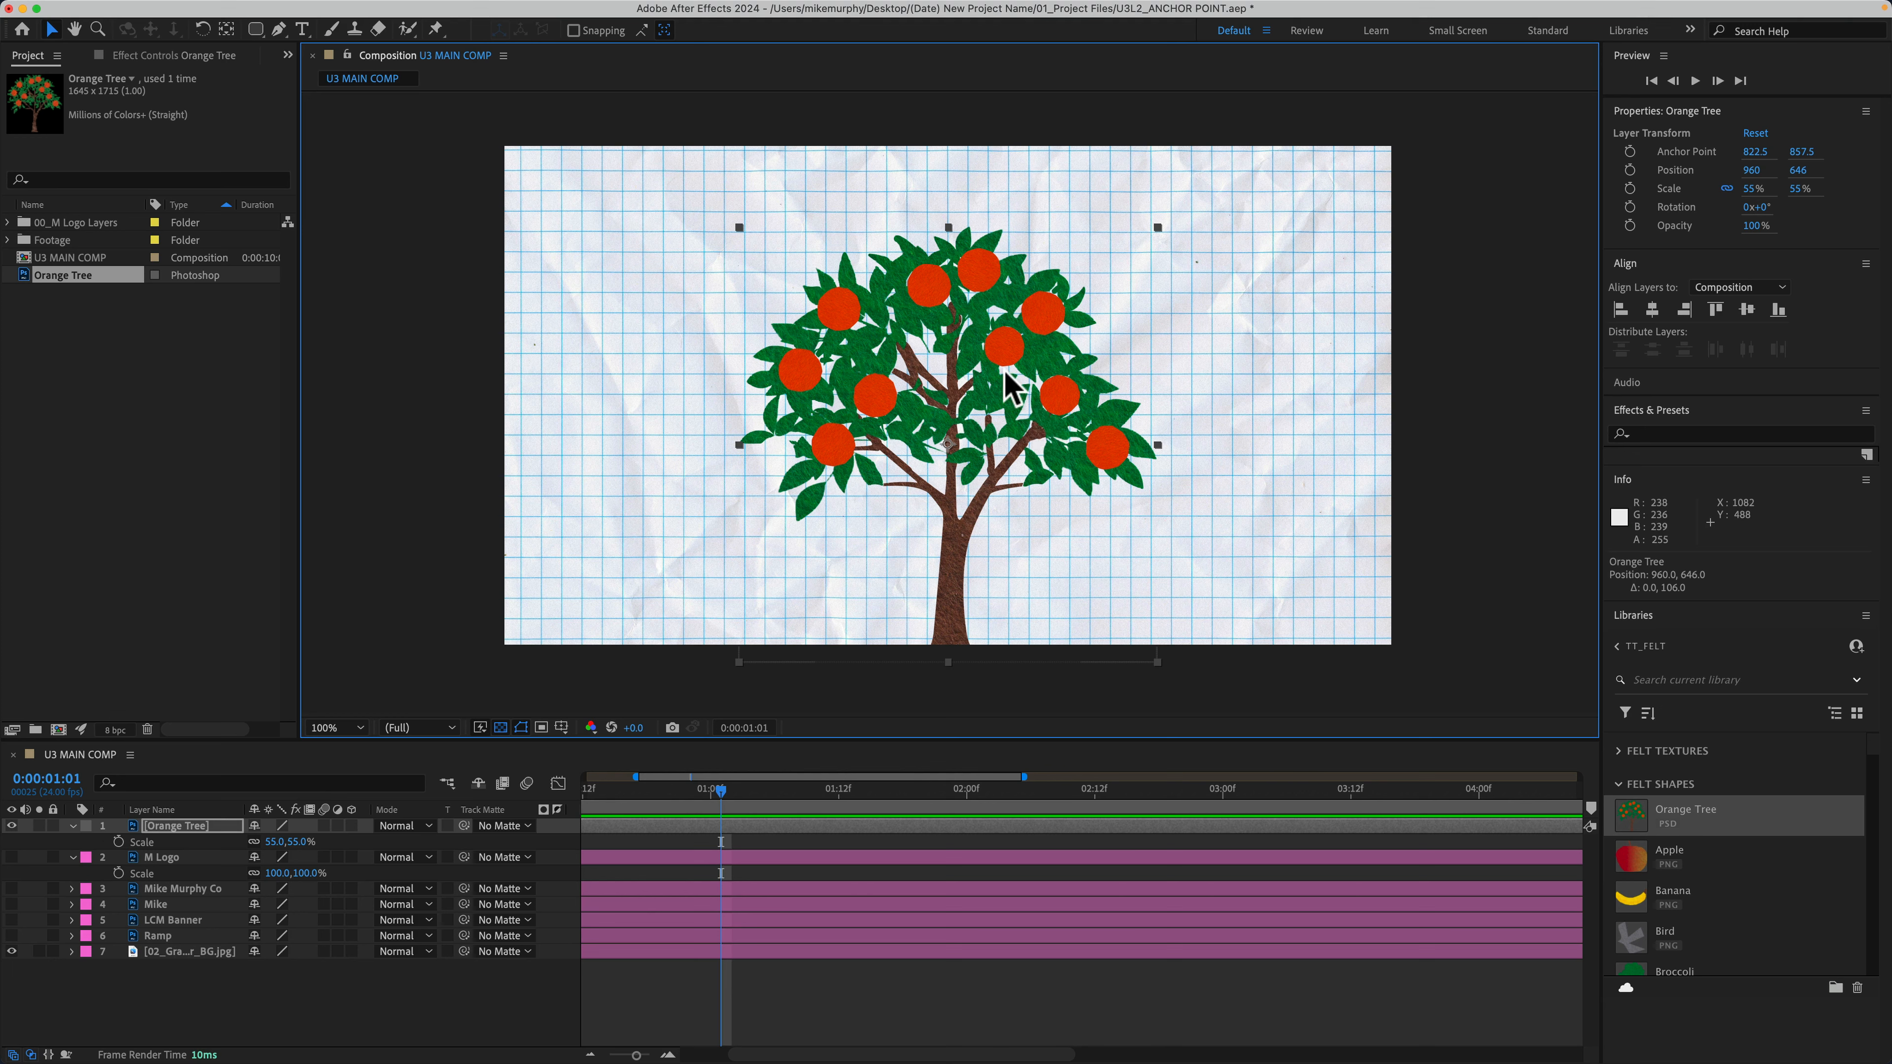
- Try rotating the Orange Tree around its central anchor point and undo the rotation
key("r")
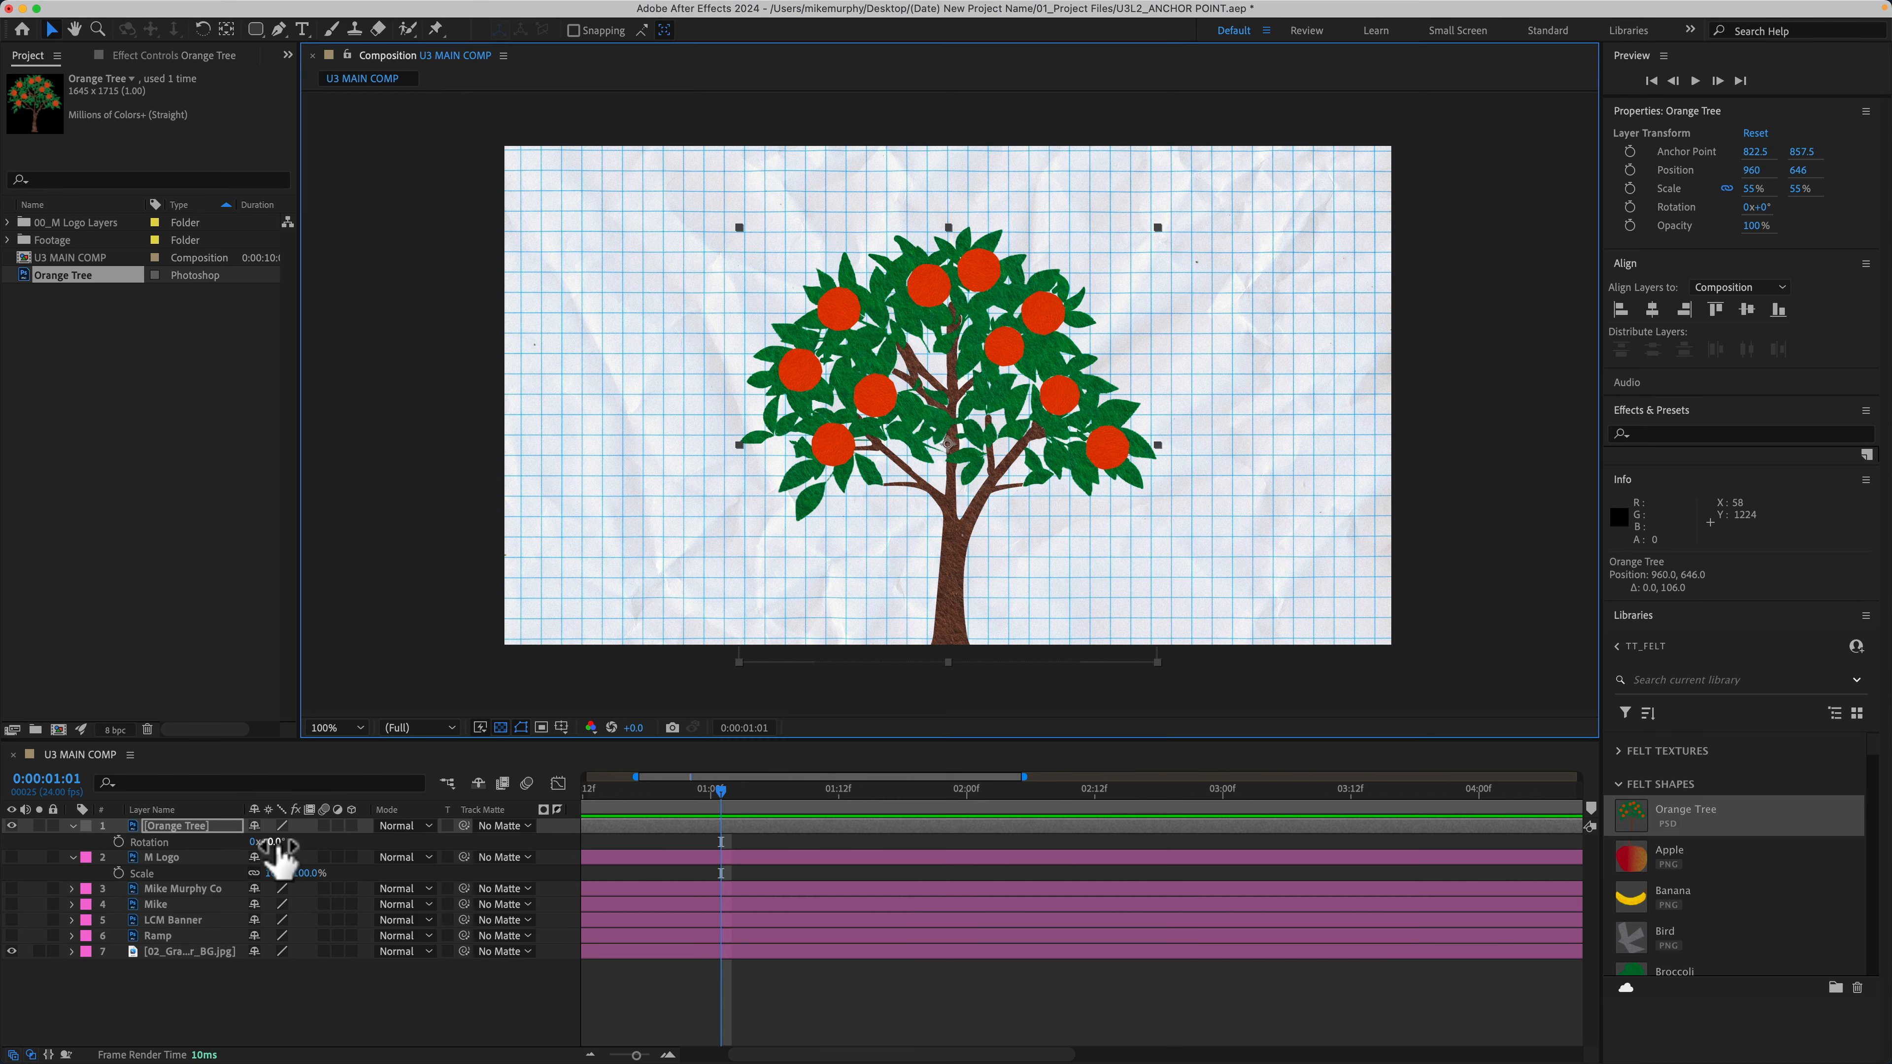
mouse_move(277, 846)
left_mouse_down()
mouse_move(328, 846)
mouse_move(197, 857)
mouse_move(332, 859)
mouse_move(276, 863)
left_mouse_up()
key("super+z")
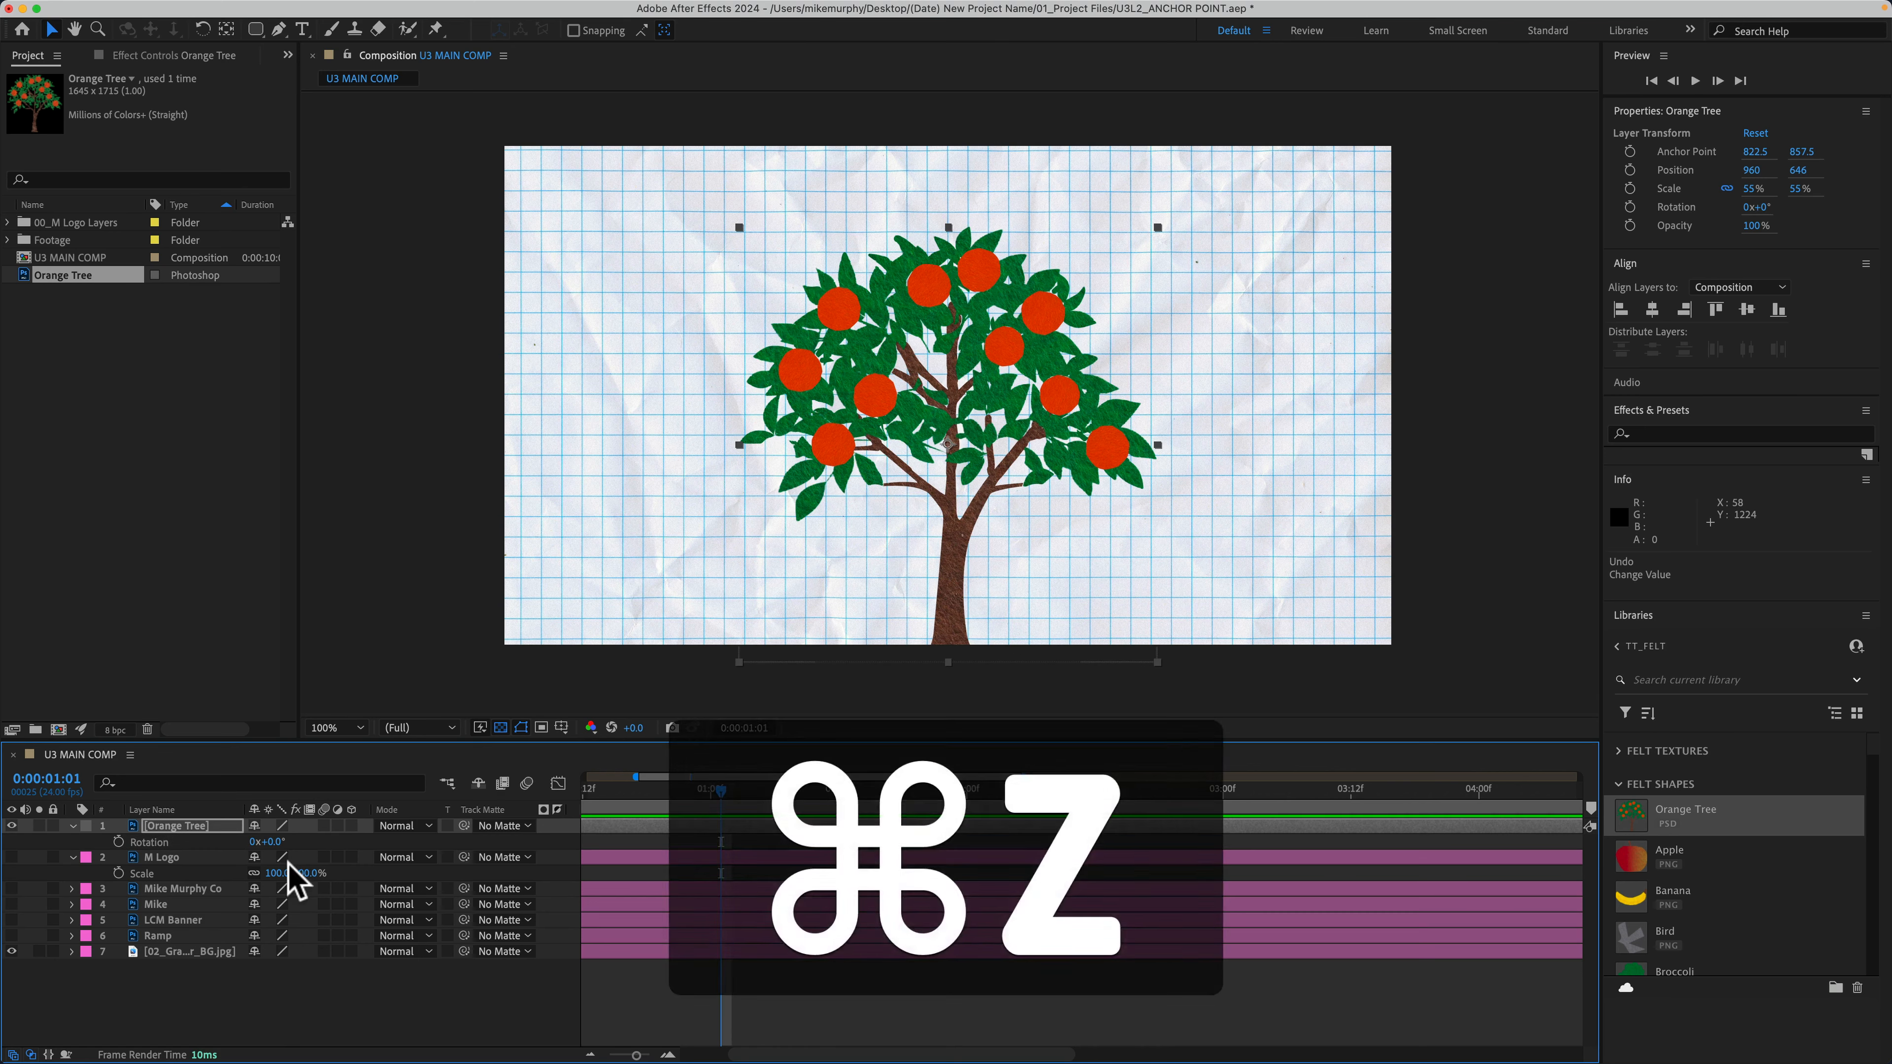
- Move the Orange Tree's anchor point to the base of its trunk with the Pan Behind tool and test the layer's rotation
key("v")
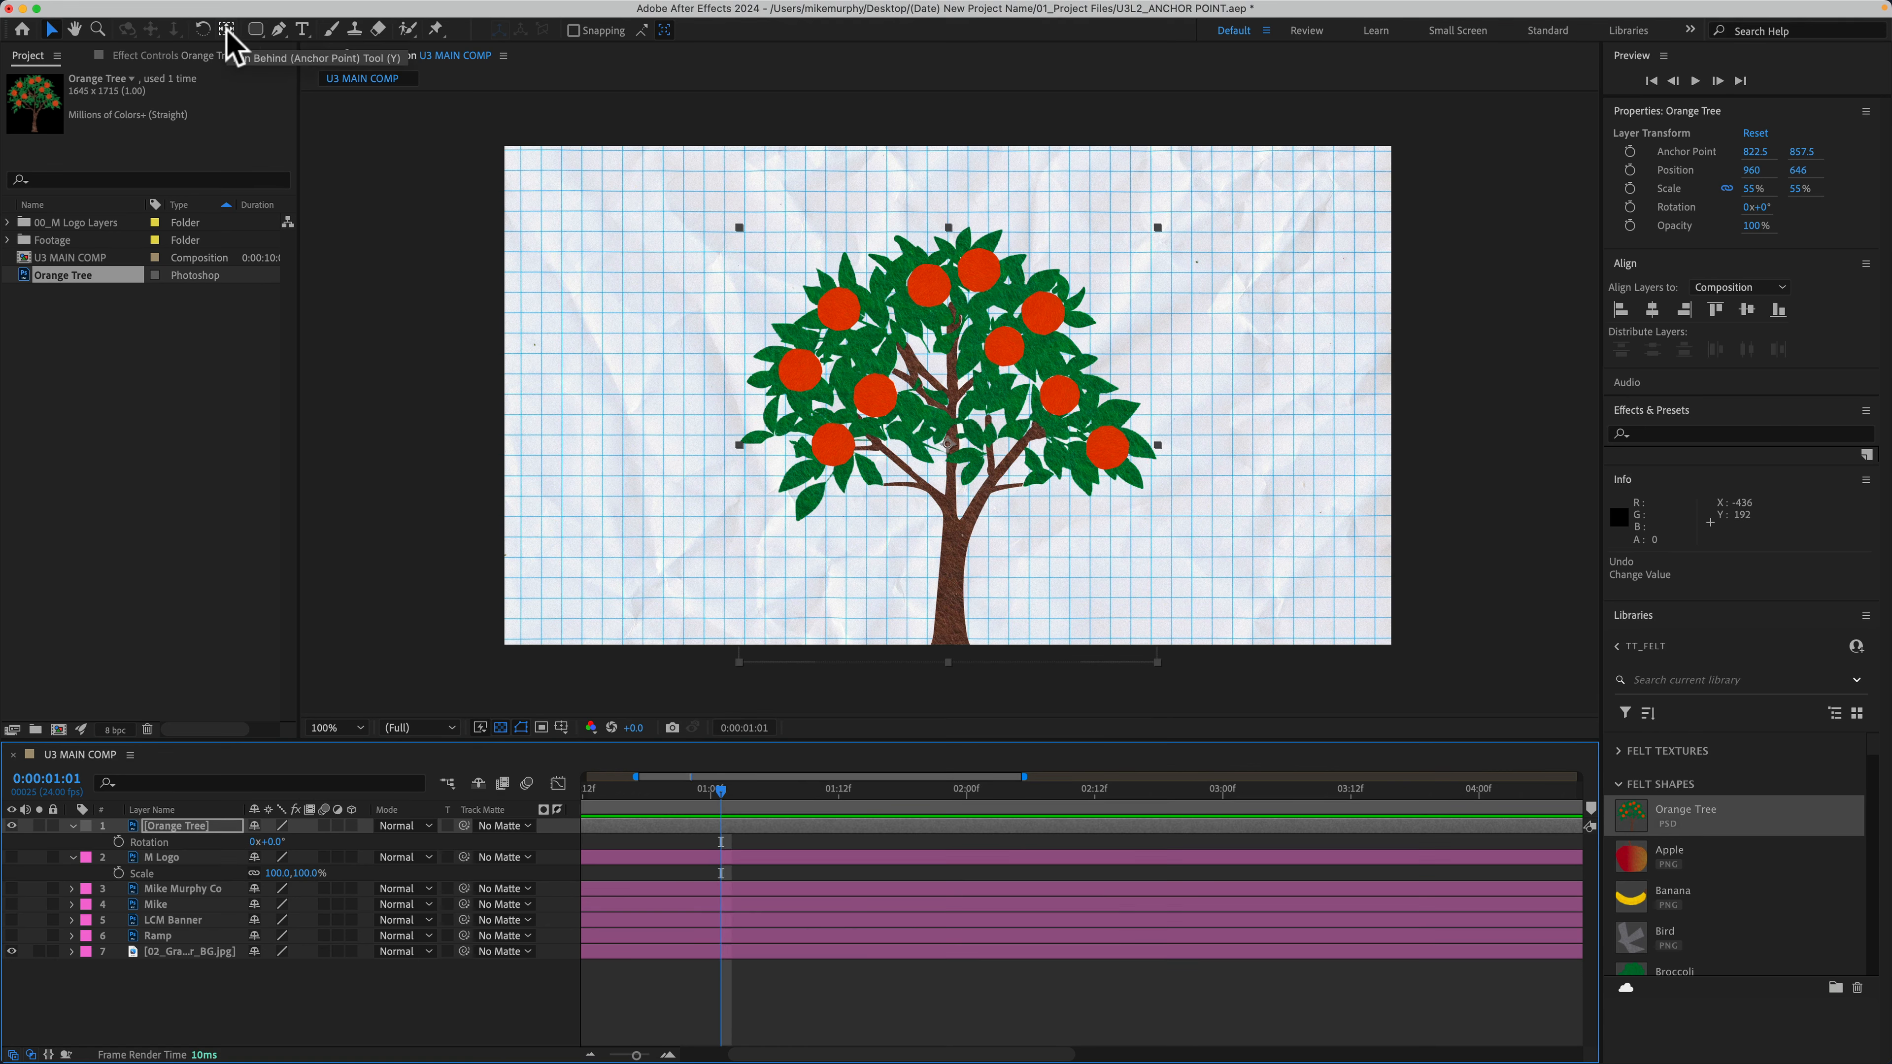
key("y")
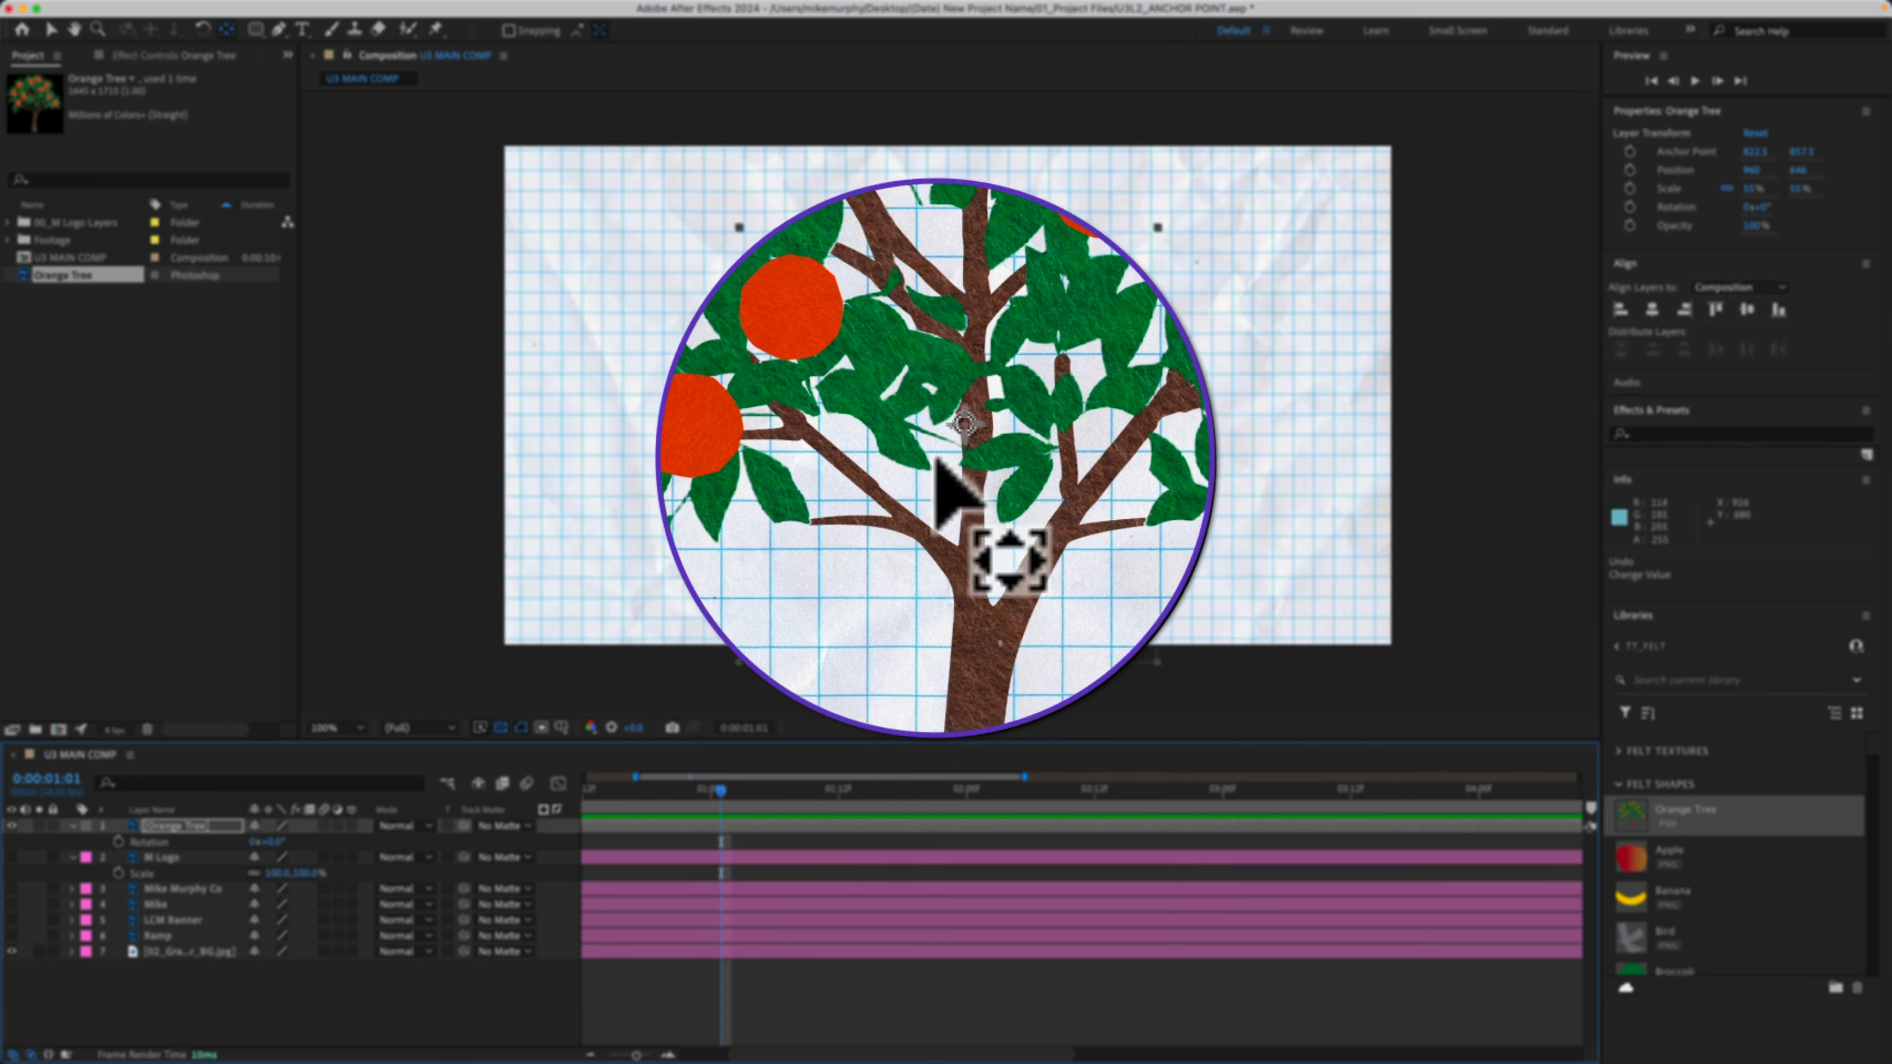
left_click_drag(947, 442, 952, 646)
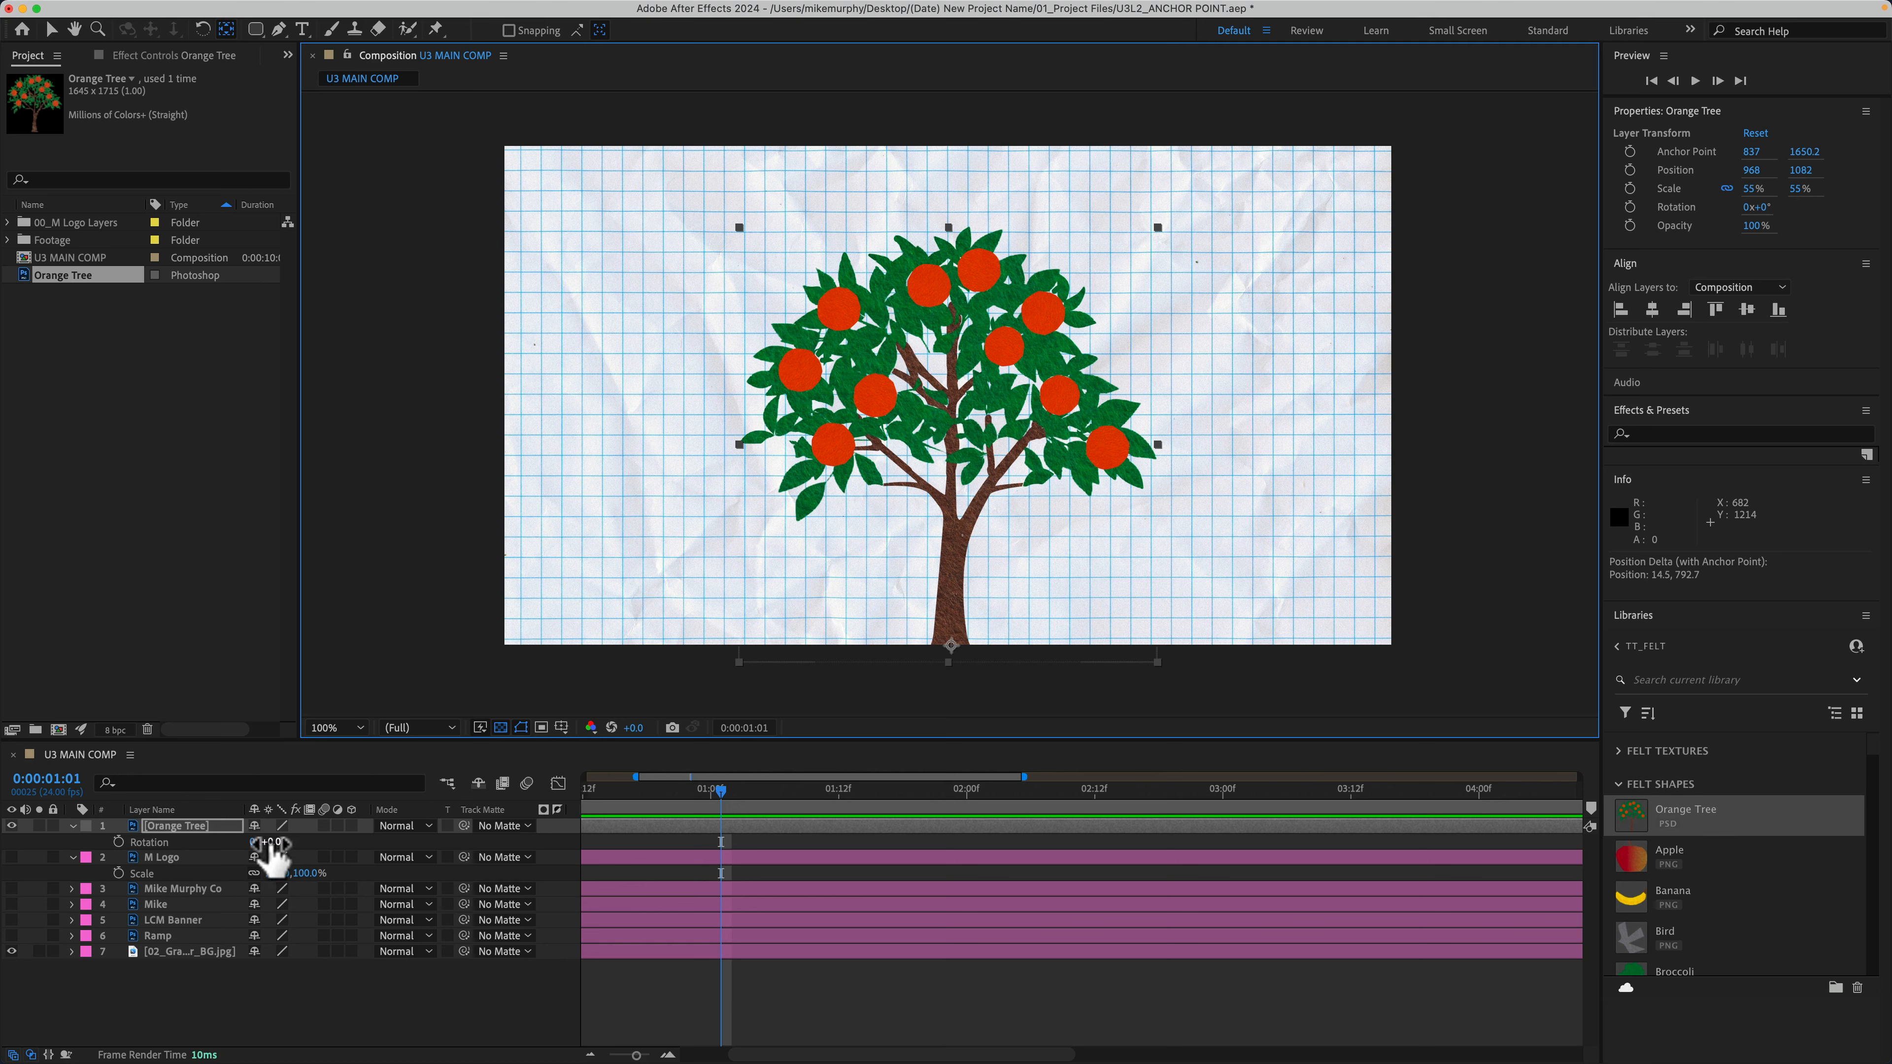
left_click_drag(272, 855, 282, 857)
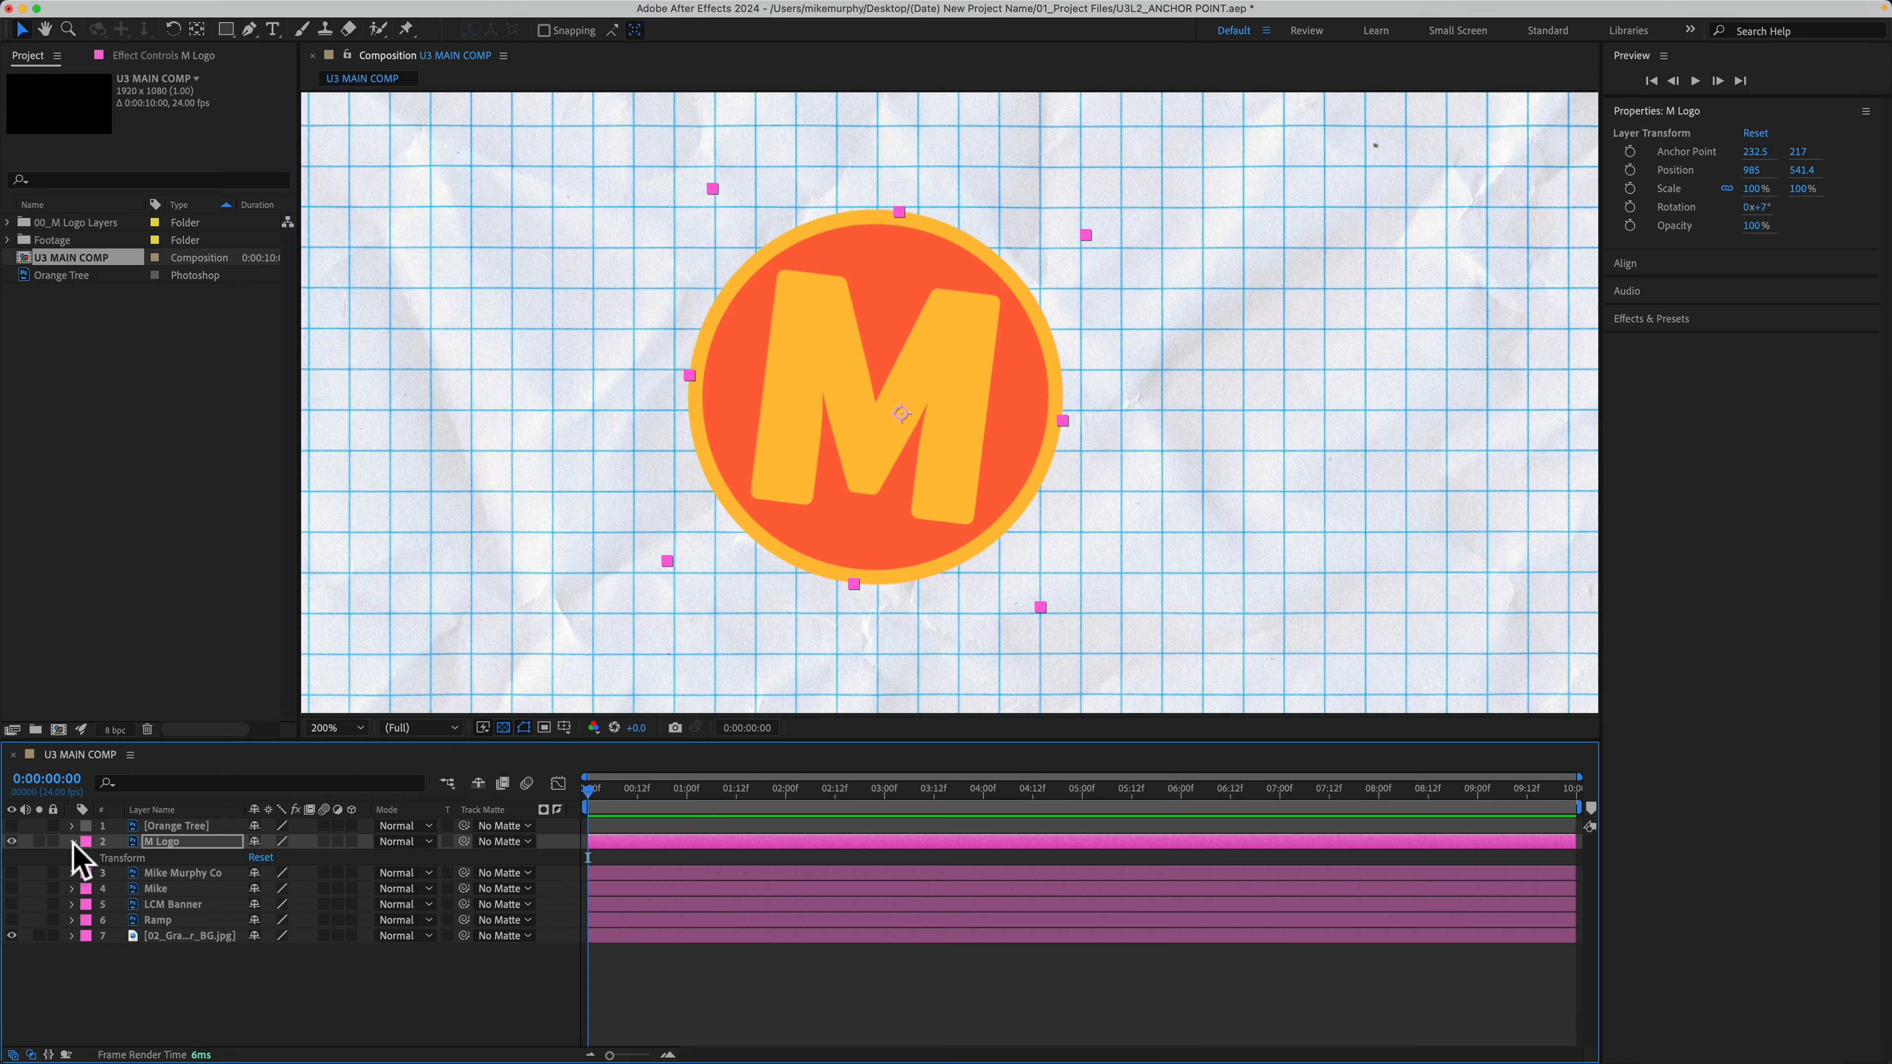
- Expand the M Logo layer's Transform properties in the timeline and select its Anchor Point property
left_click(71, 841)
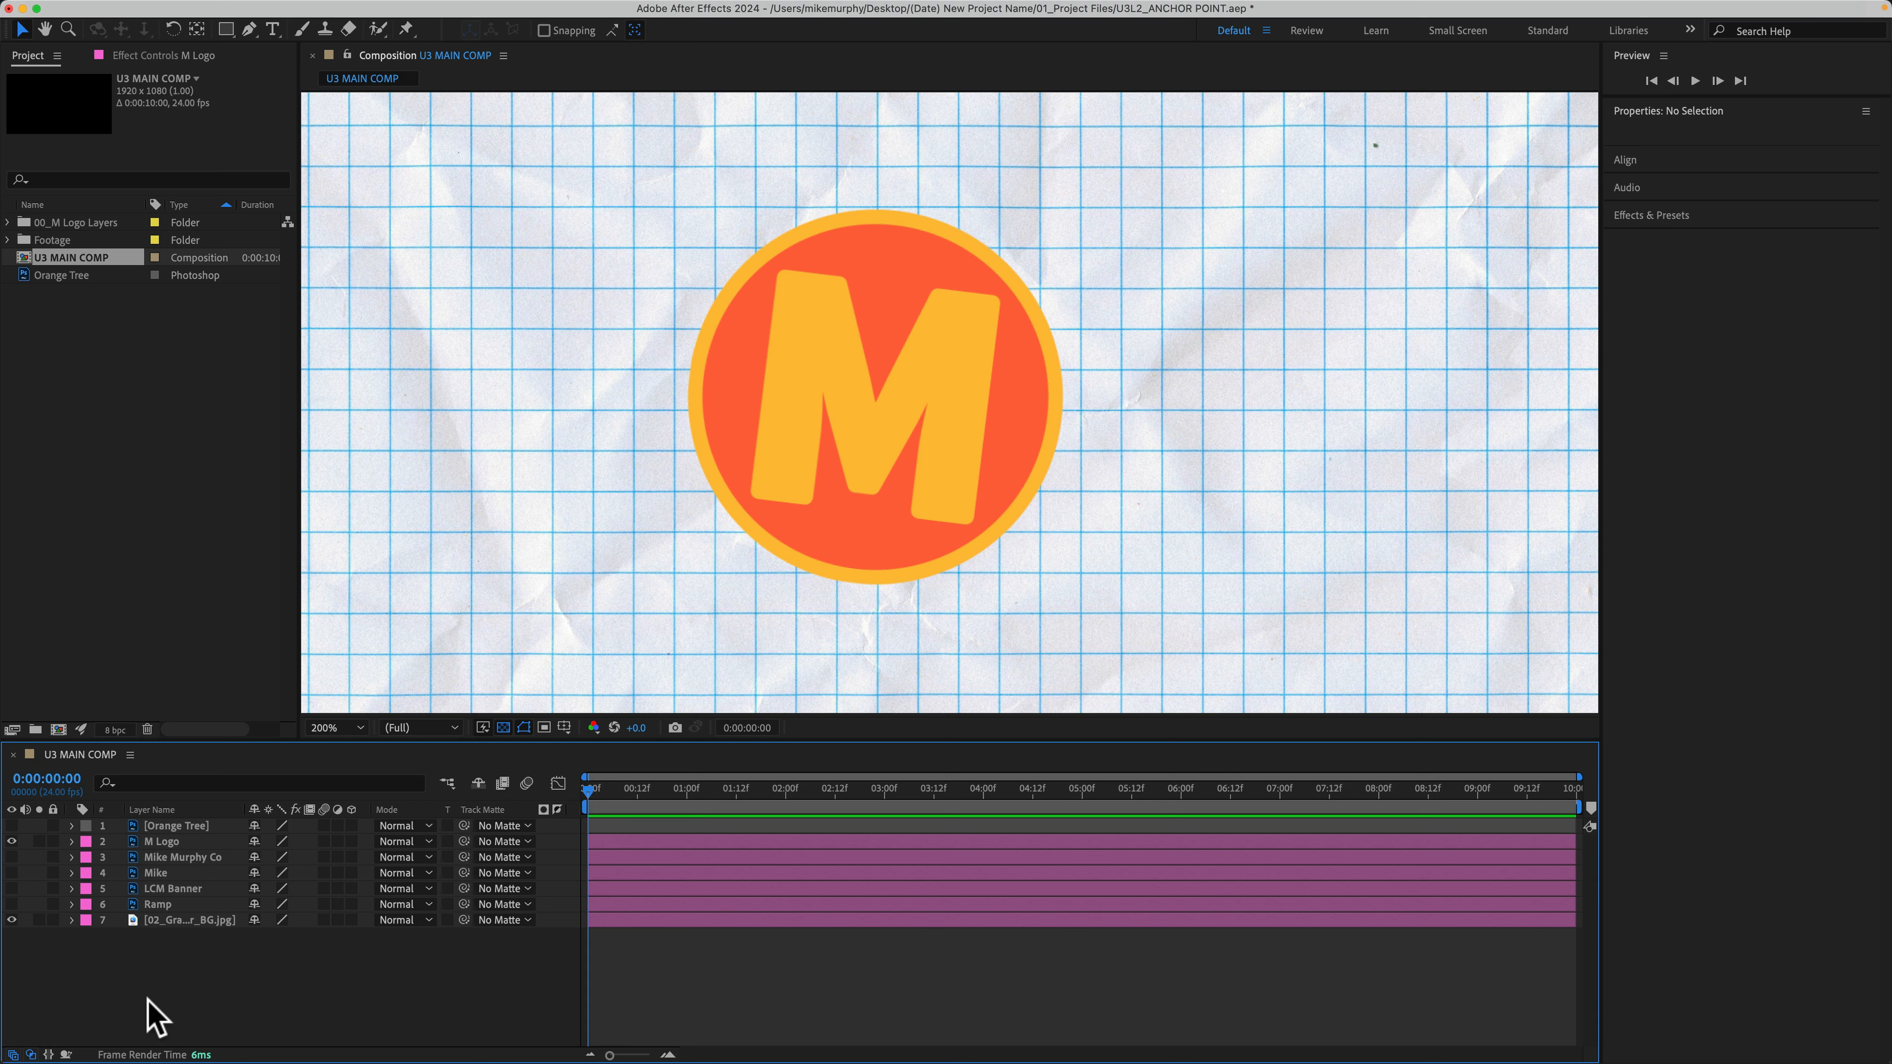
left_click(67, 843)
left_click(71, 842)
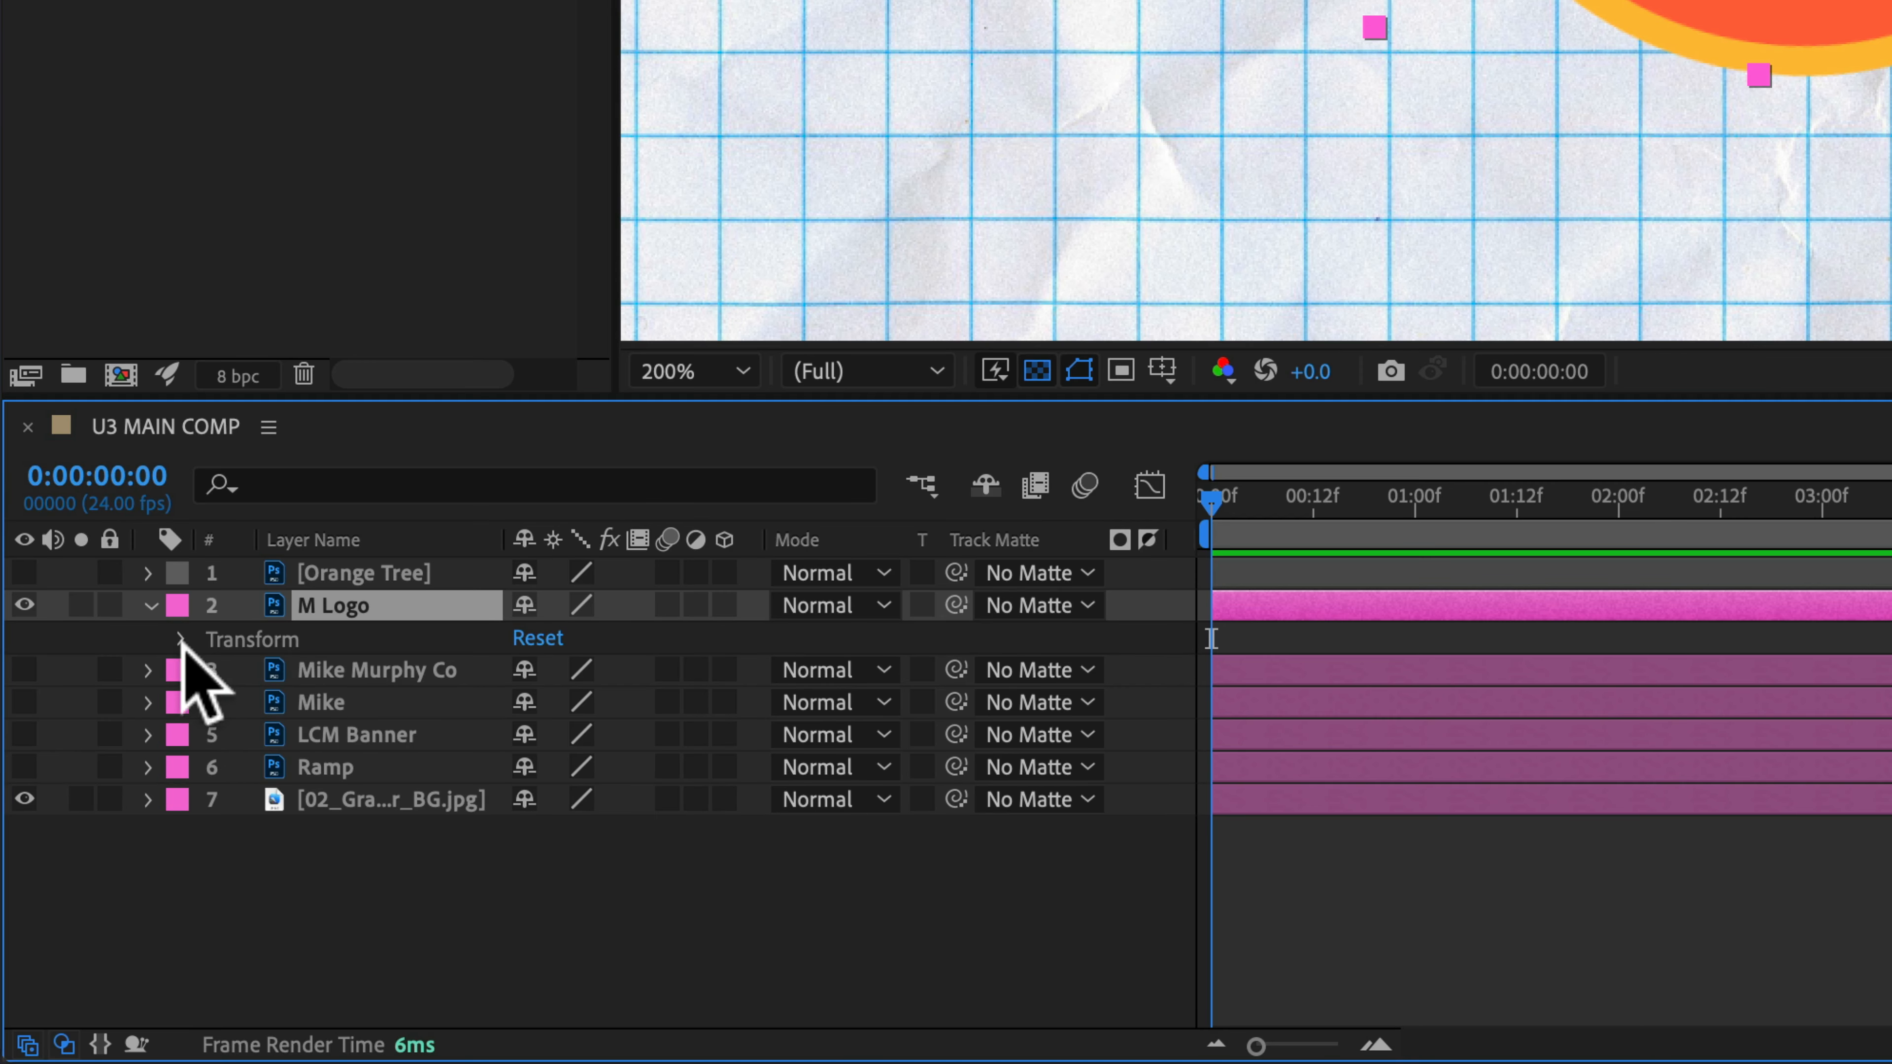
left_click(181, 640)
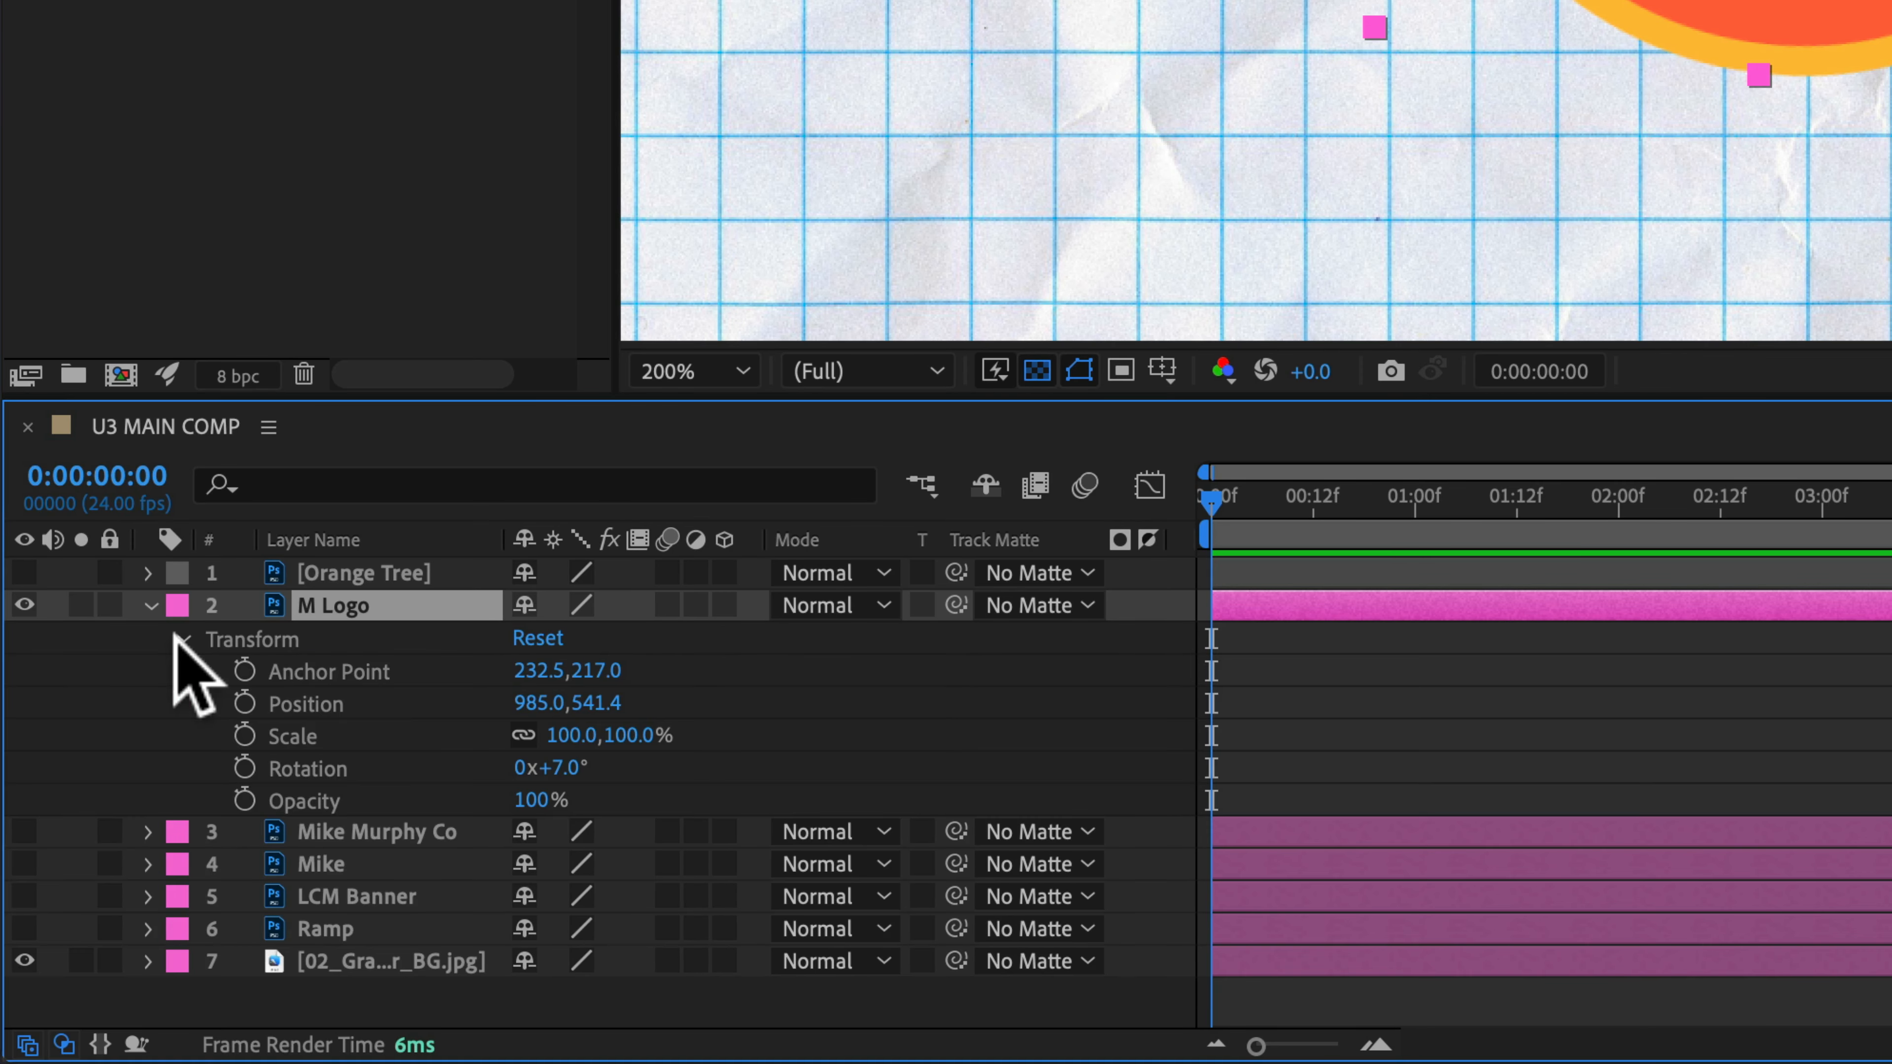
left_click(354, 671)
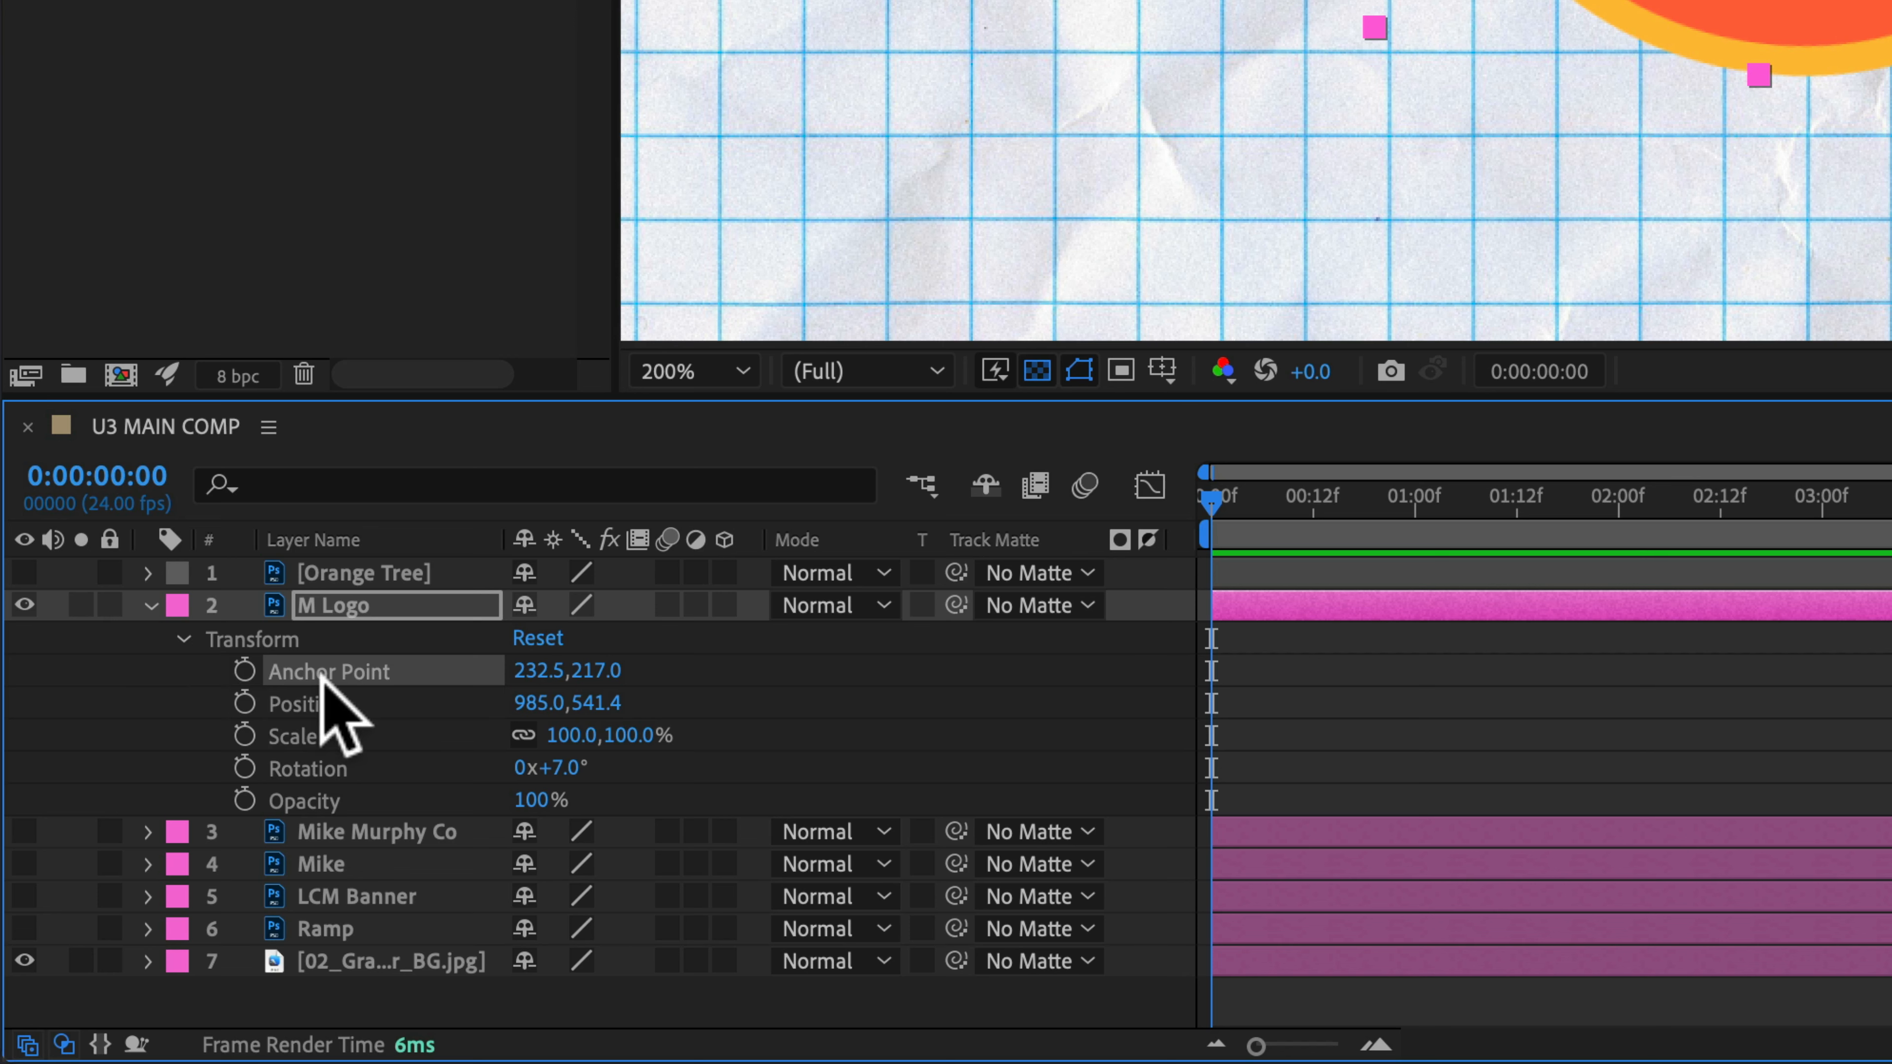
- Isolate the M Logo layer's Anchor Point property in the timeline and bring back its full list of Transform properties
left_click(151, 605)
key("a")
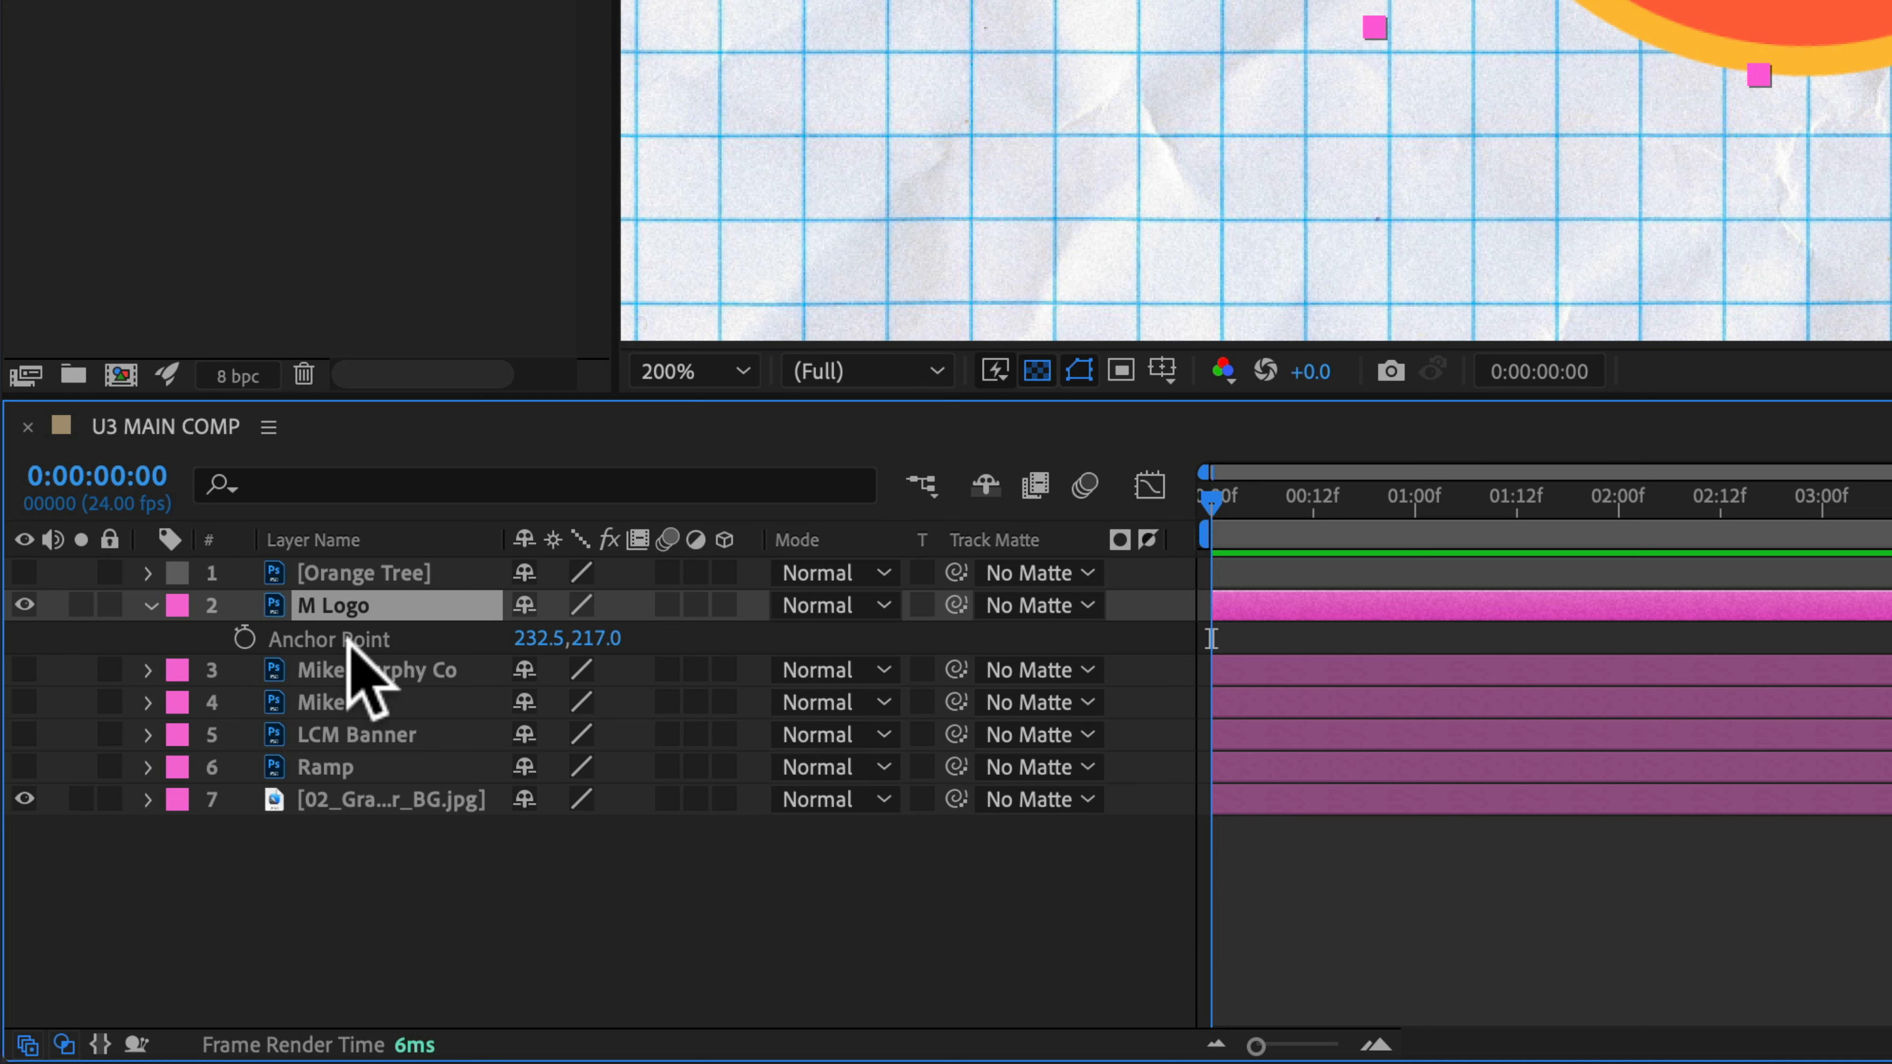
left_click(151, 605)
left_click(151, 605)
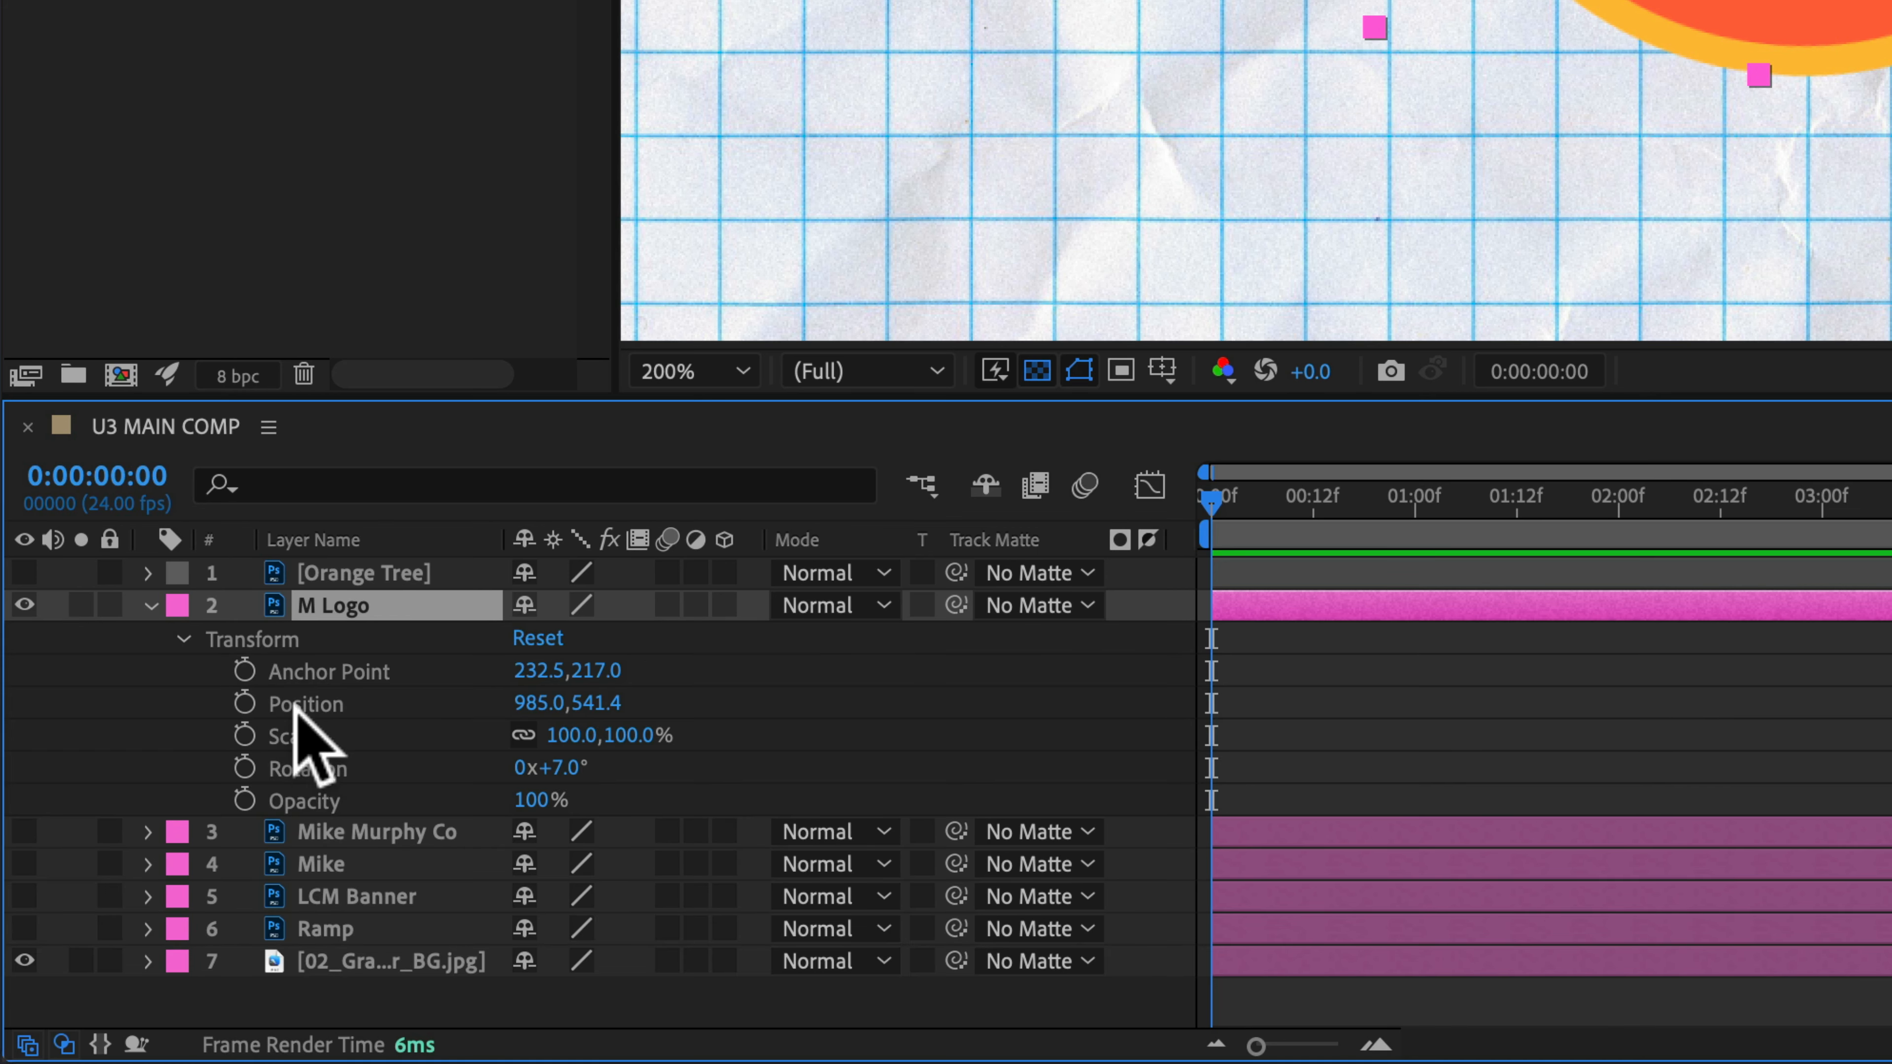
left_click(282, 672)
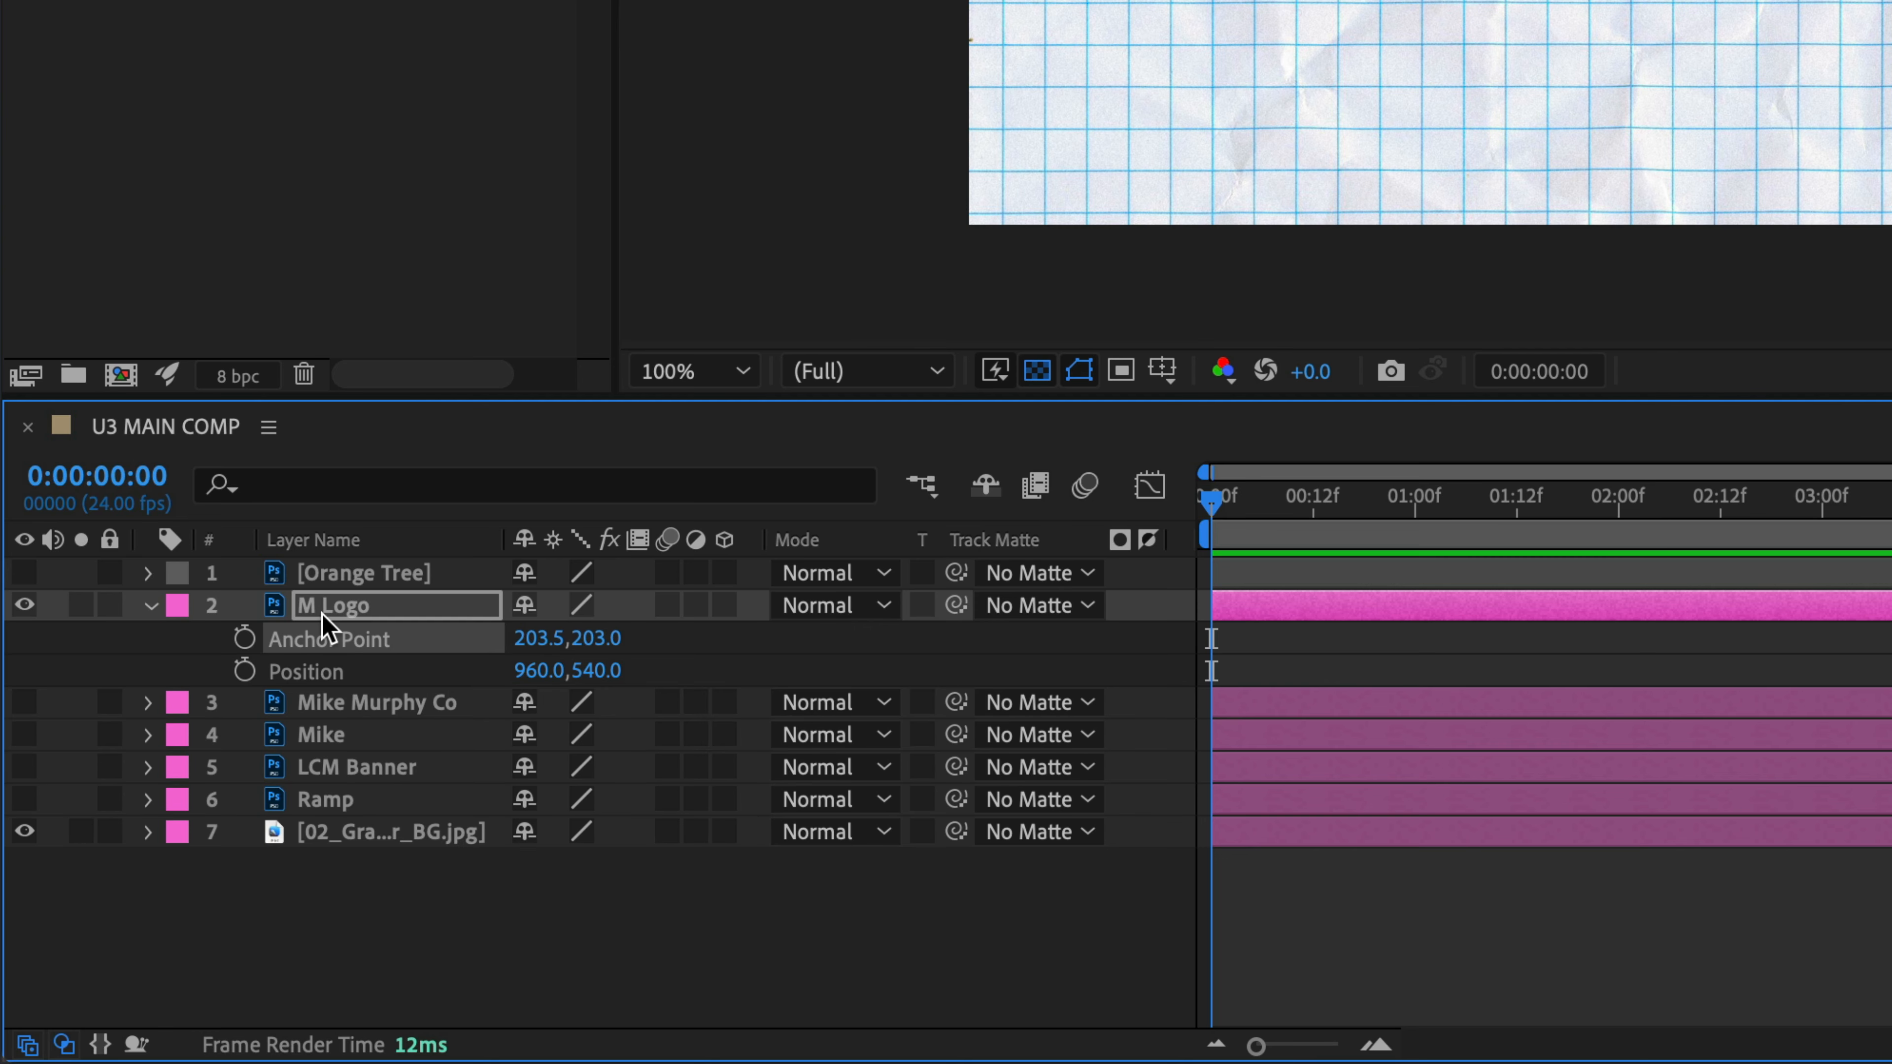
- Expand the M Logo layer from Anchor Point and Position to all Transform properties, with Anchor Point selected
left_click(147, 605)
left_click(147, 605)
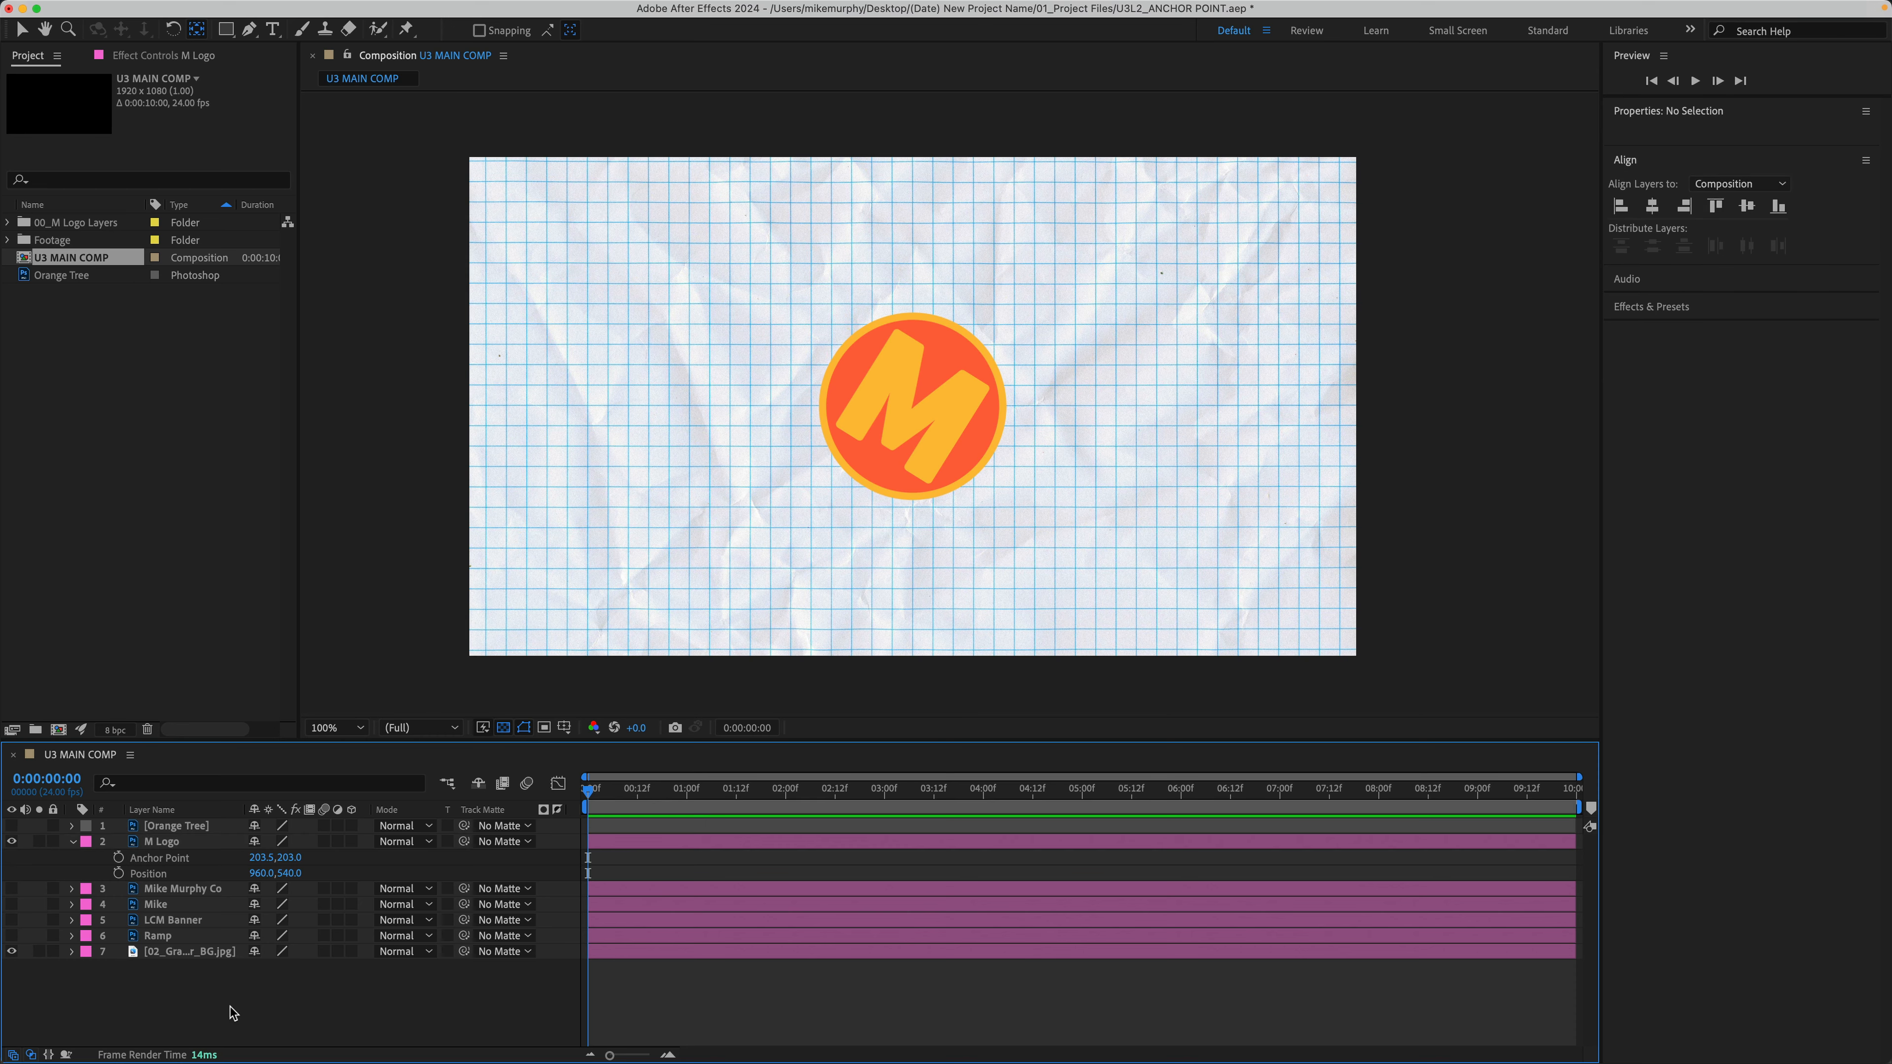
left_click(184, 865)
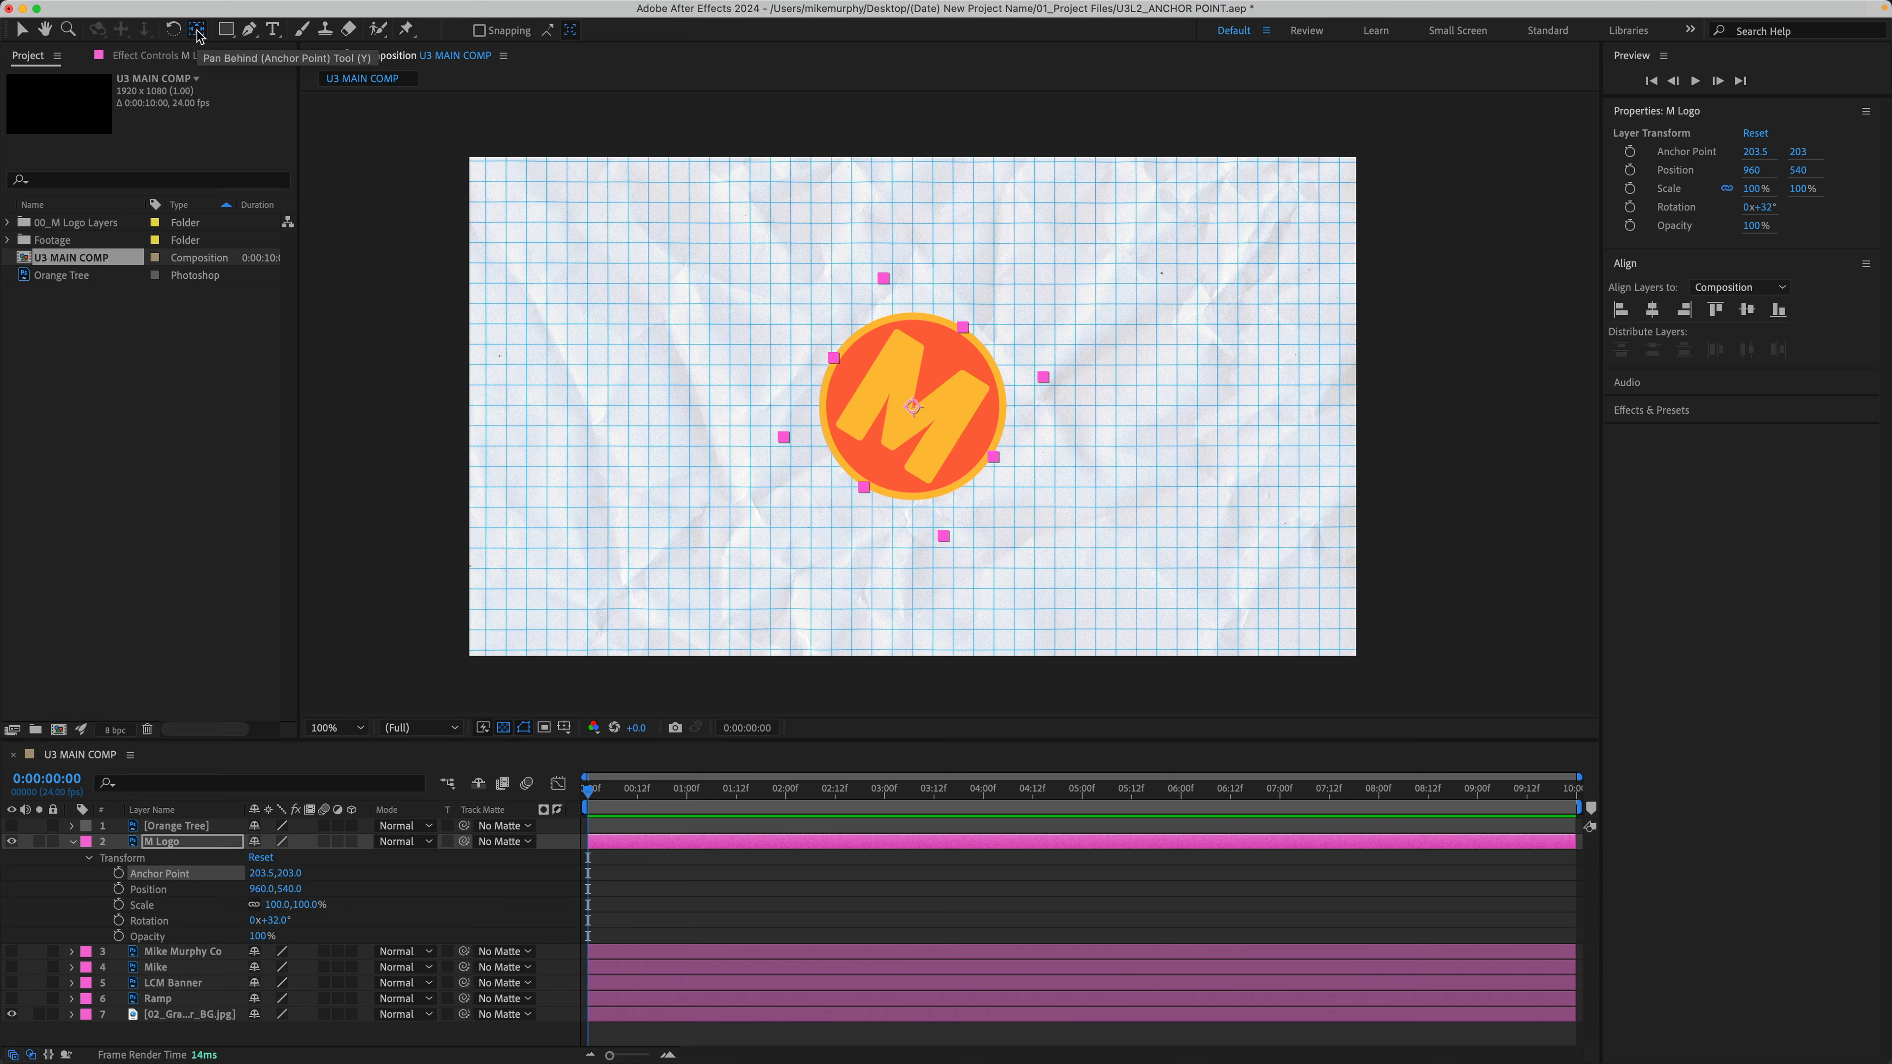
- Move the M Logo's anchor point to its bottom-centre handle, about 196.5, 403.1, with the Pan Behind tool and test the layer's rotation
left_click(197, 29)
left_click_drag(912, 408, 991, 466)
key("super+z")
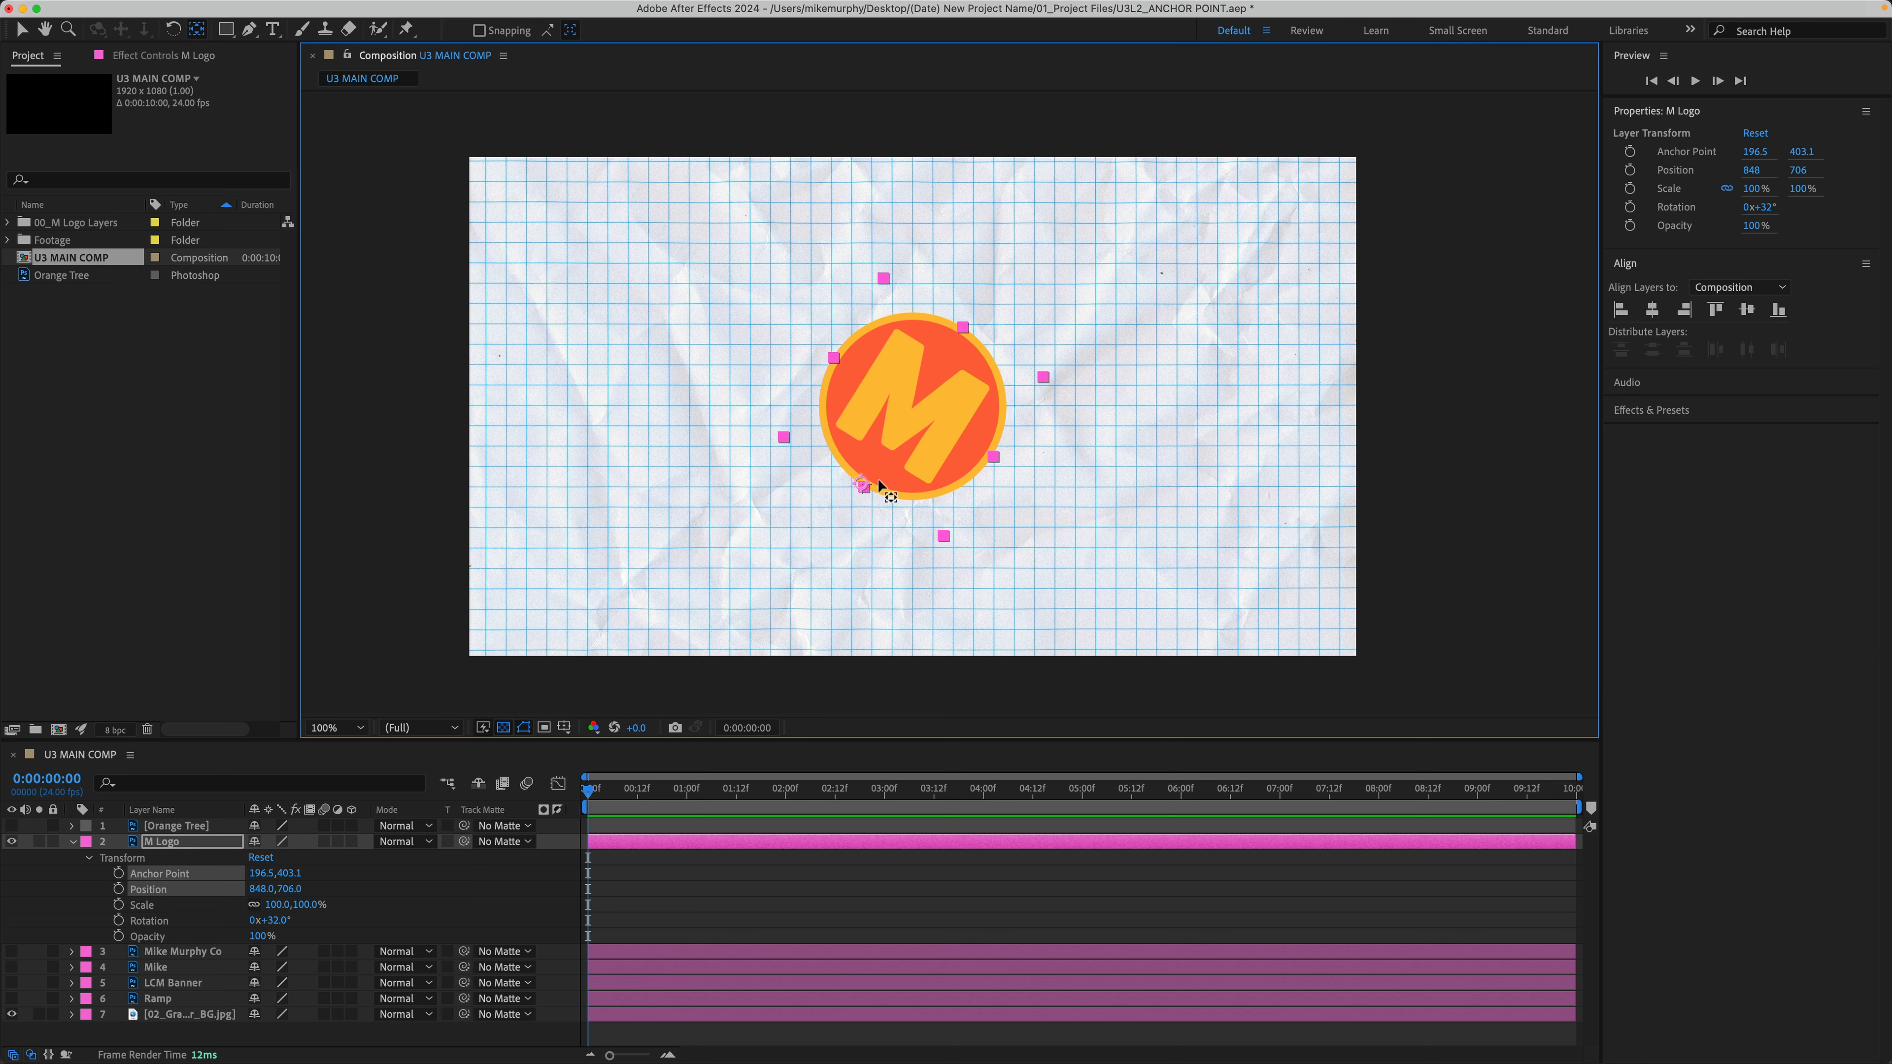
key("r")
left_click_drag(268, 857, 250, 871)
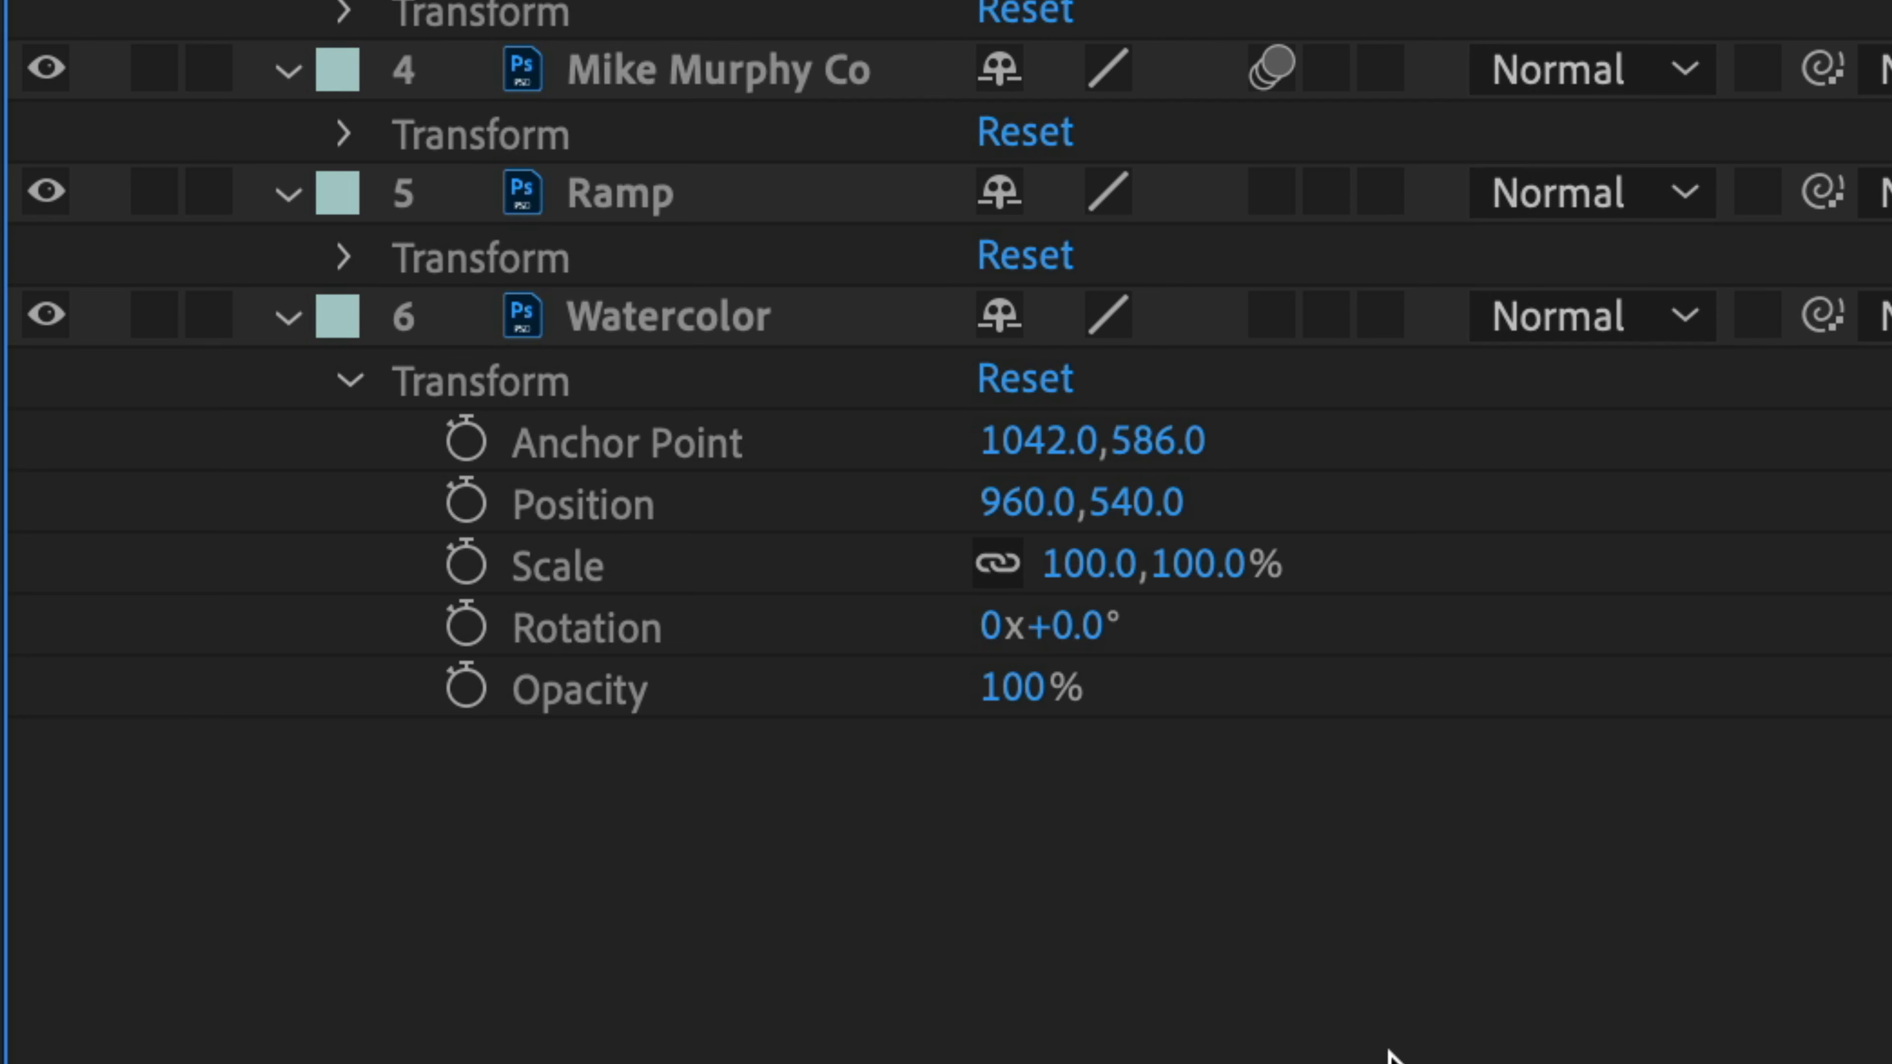